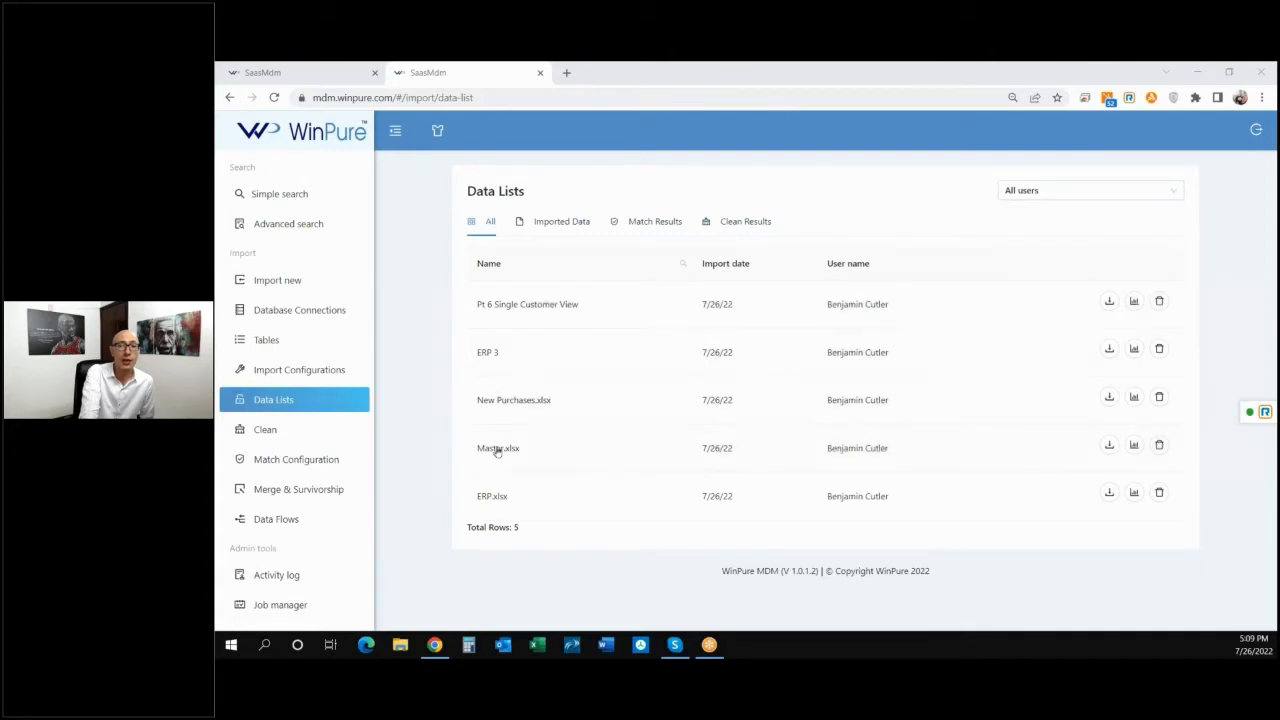
# Review the data lists by category: imported data, clean results and match results, ending with all lists shown
pyautogui.click(565, 225)
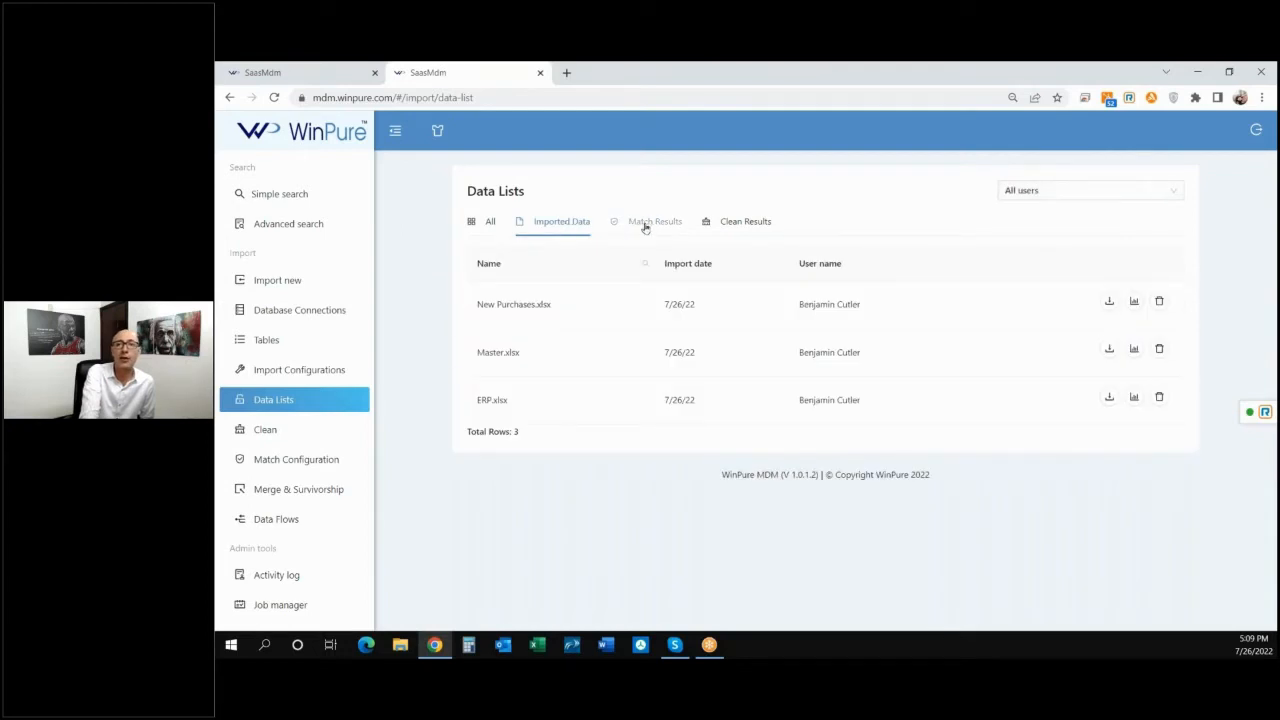
pyautogui.click(733, 222)
pyautogui.click(665, 224)
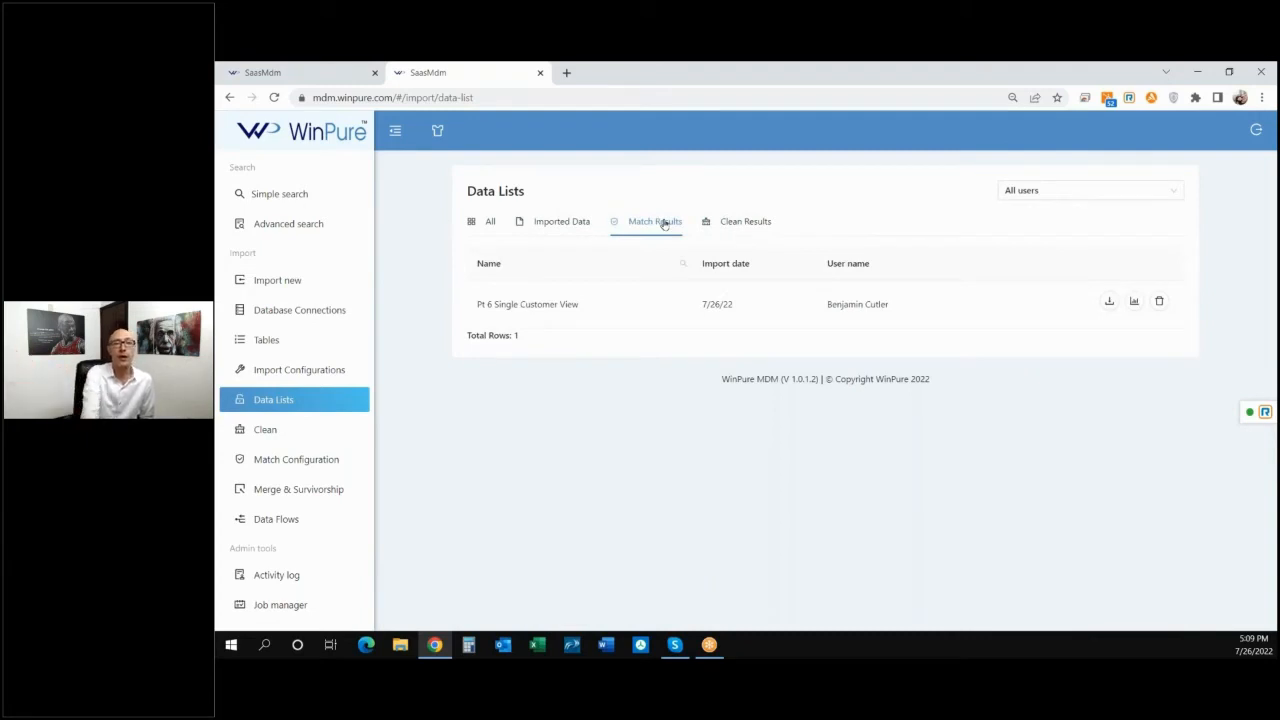
pyautogui.click(490, 223)
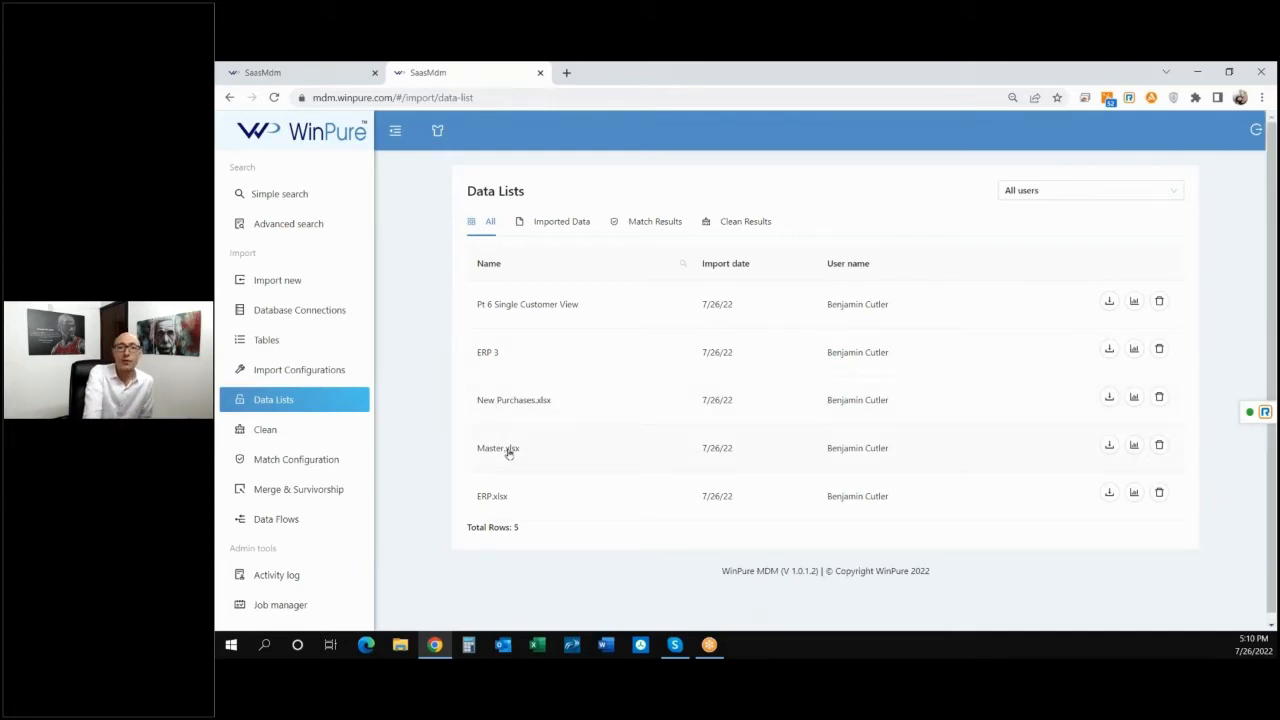
# Open the Master.xlsx data list and examine its columns from 360 View through Parent Company
pyautogui.click(508, 450)
pyautogui.moveTo(306, 144); pyautogui.dragTo(256, 148)
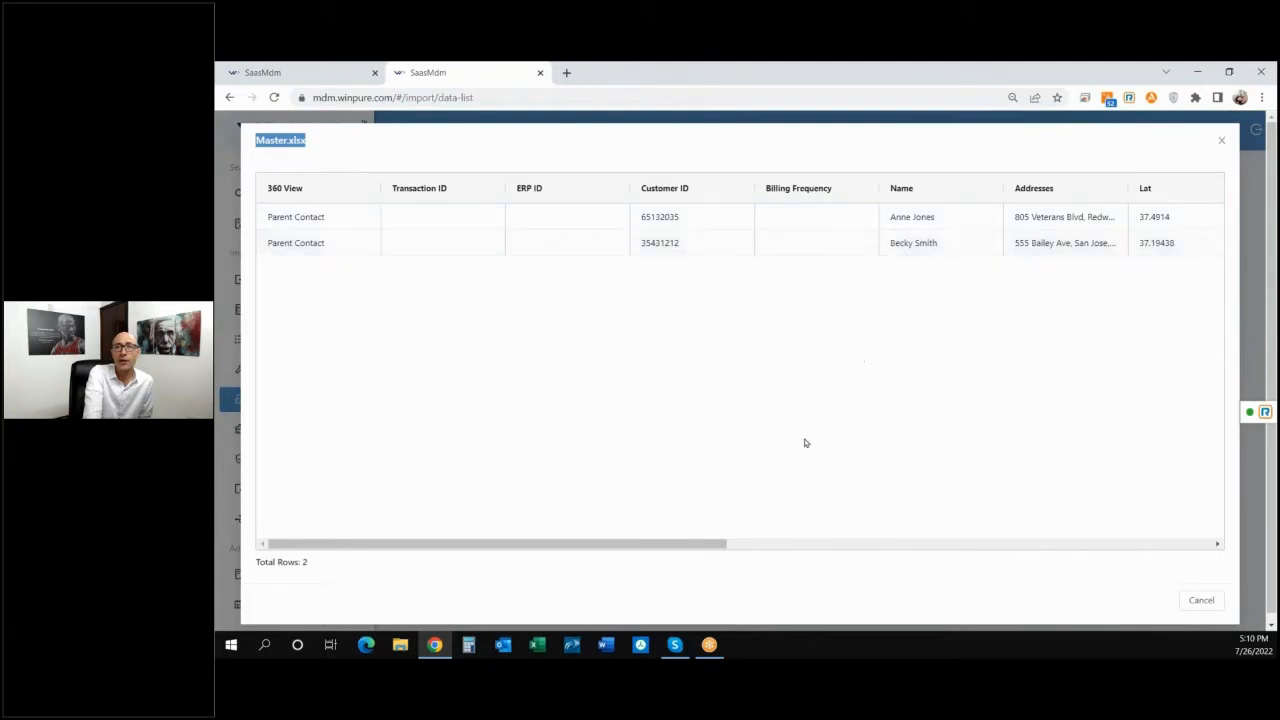
pyautogui.moveTo(706, 546); pyautogui.dragTo(1196, 517)
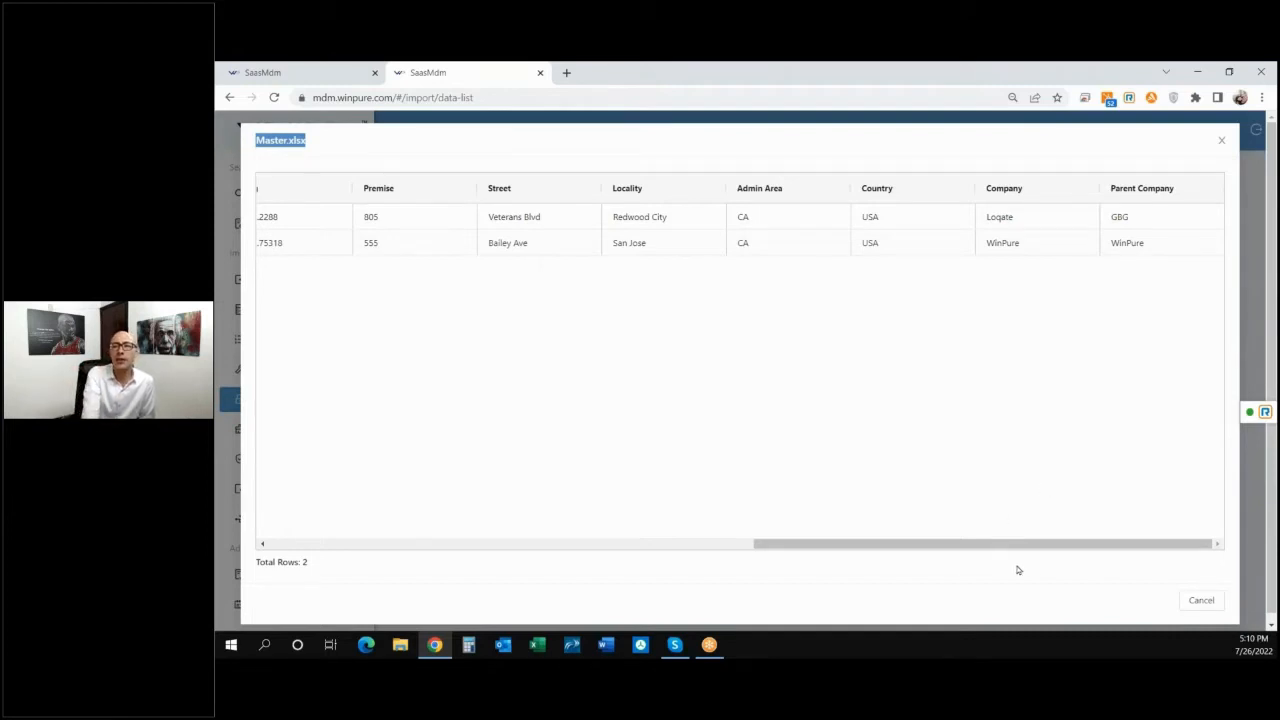
pyautogui.moveTo(1029, 549); pyautogui.dragTo(523, 551)
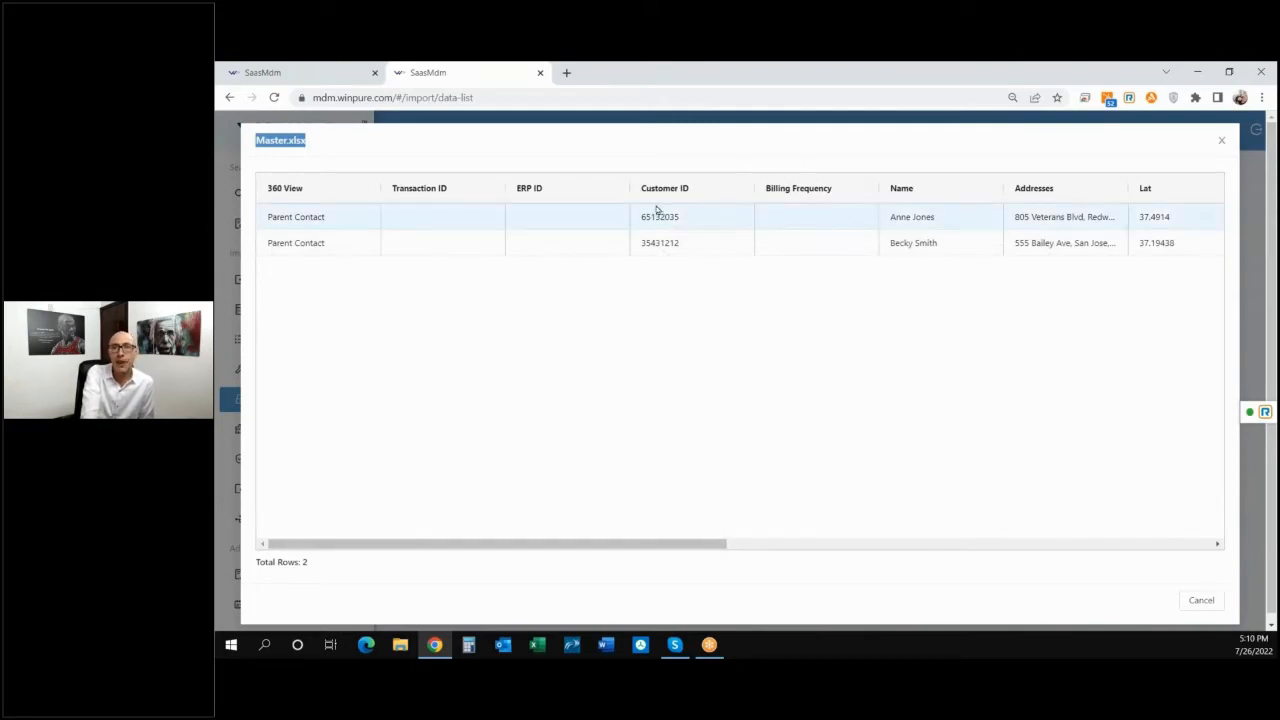
pyautogui.click(446, 150)
pyautogui.moveTo(310, 142); pyautogui.dragTo(256, 142)
pyautogui.click(353, 147)
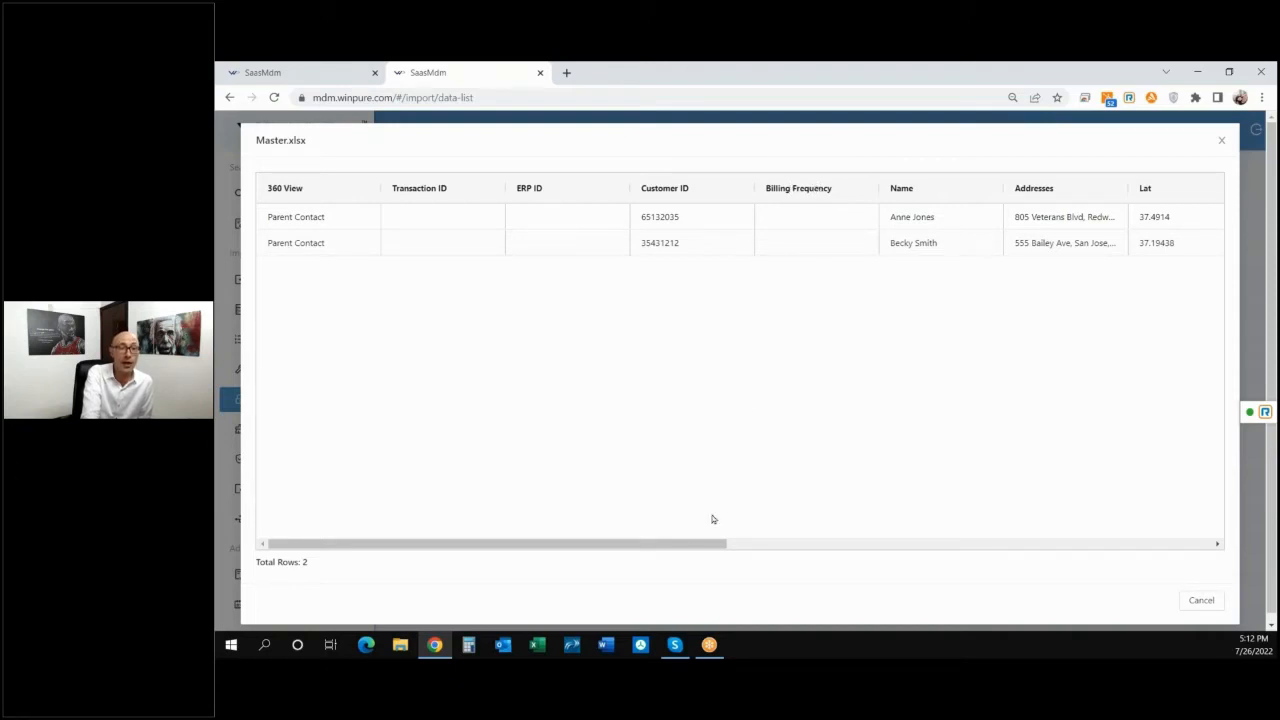
# Widen the Addresses column in Master.xlsx to read the full addresses, review the location and company columns, and close the list
pyautogui.moveTo(686, 543); pyautogui.dragTo(843, 542)
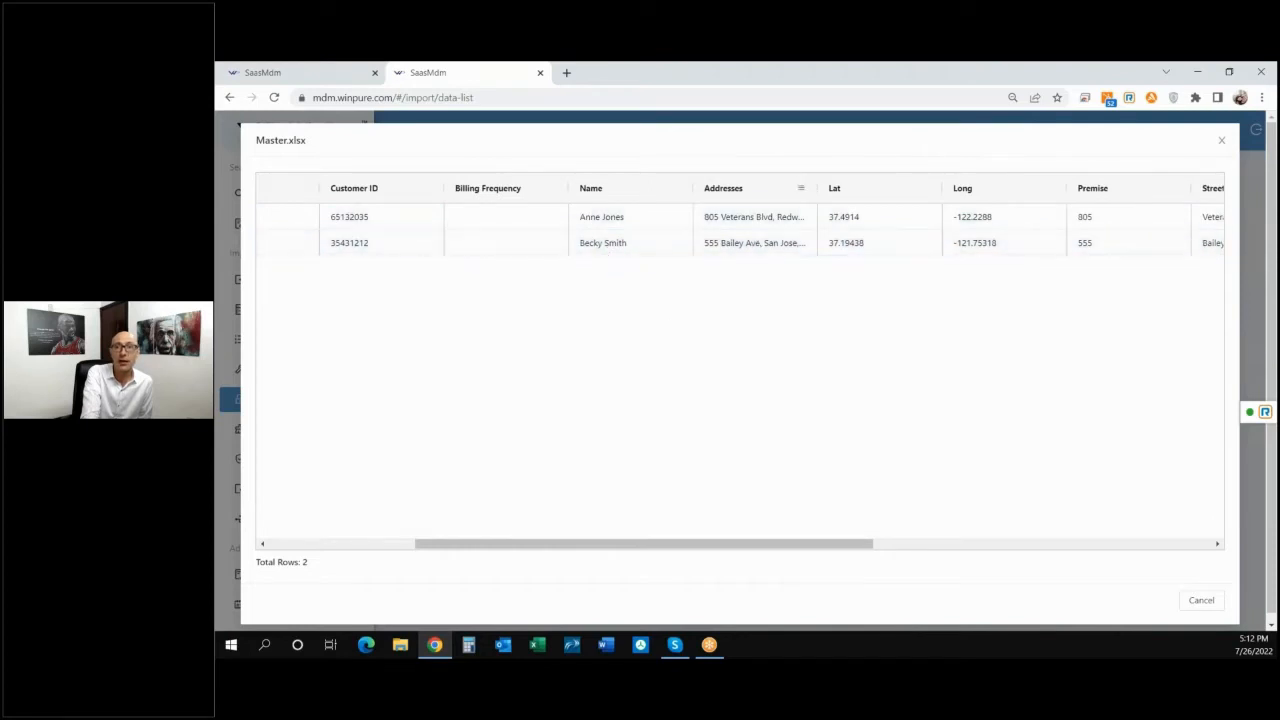
pyautogui.moveTo(815, 187); pyautogui.dragTo(965, 188)
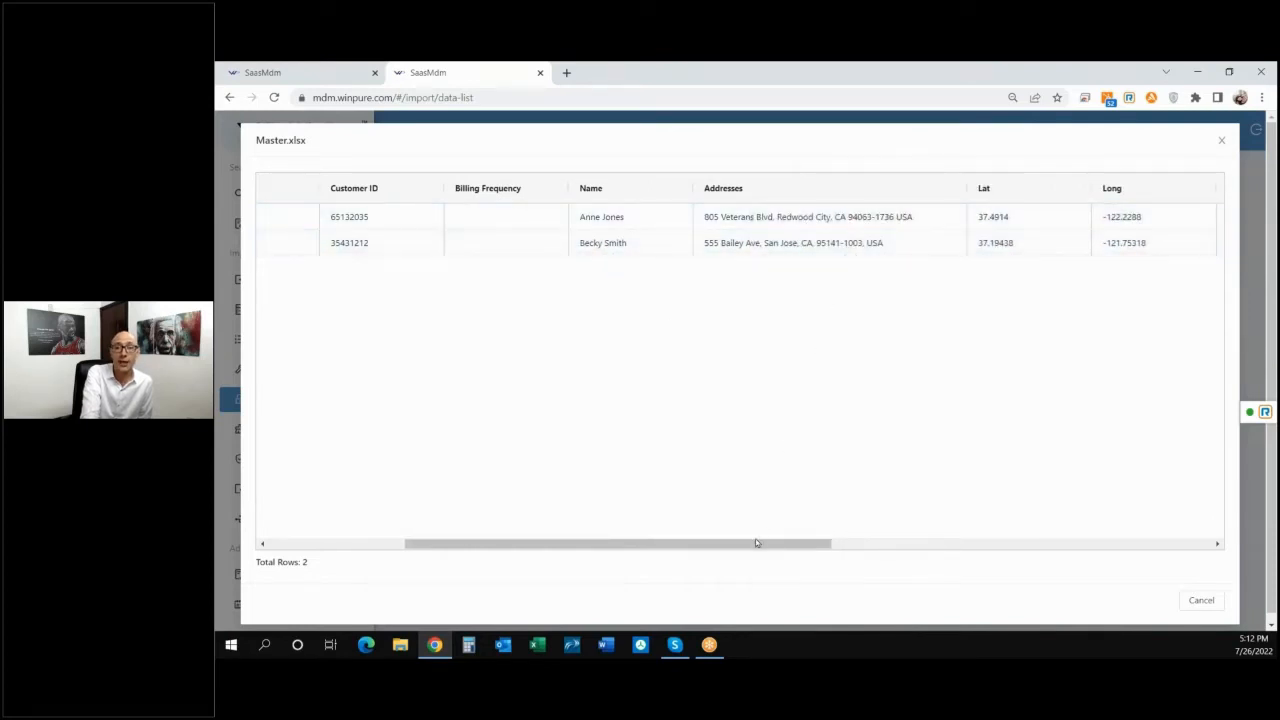
pyautogui.moveTo(757, 547); pyautogui.dragTo(875, 547)
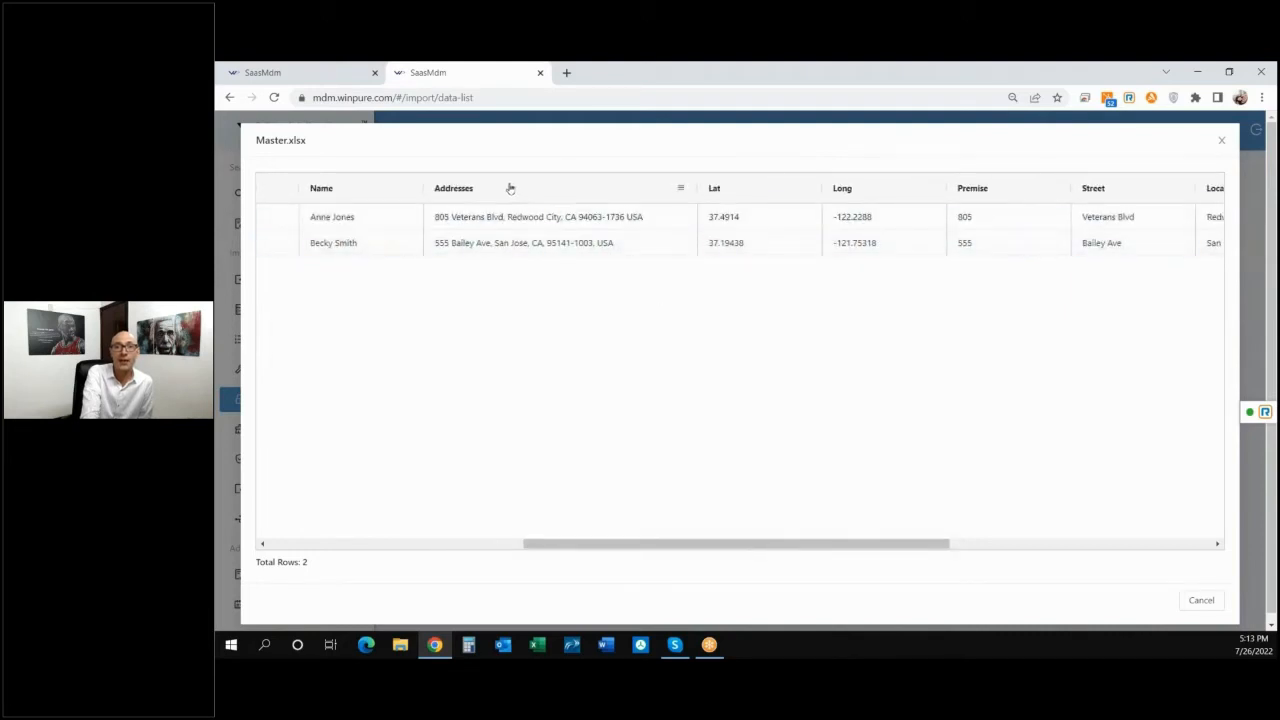
pyautogui.moveTo(617, 543); pyautogui.dragTo(766, 543)
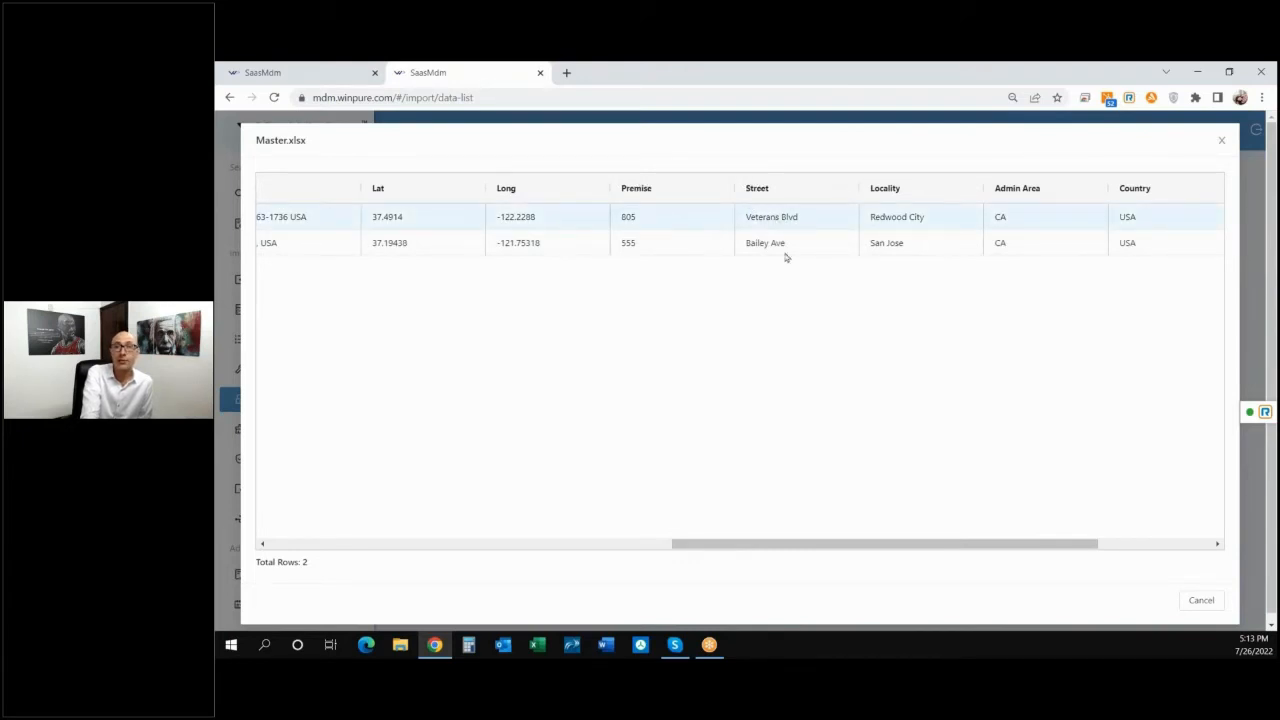
pyautogui.moveTo(814, 541); pyautogui.dragTo(926, 536)
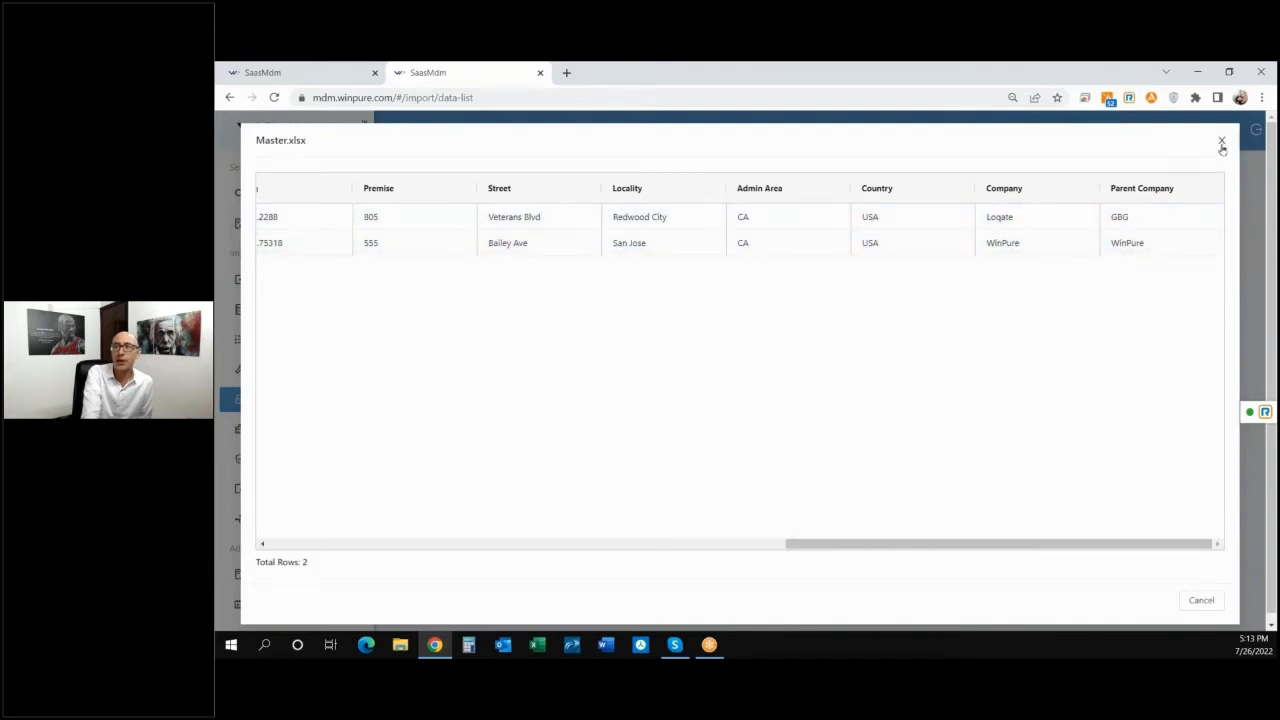
pyautogui.moveTo(1043, 546); pyautogui.dragTo(506, 509)
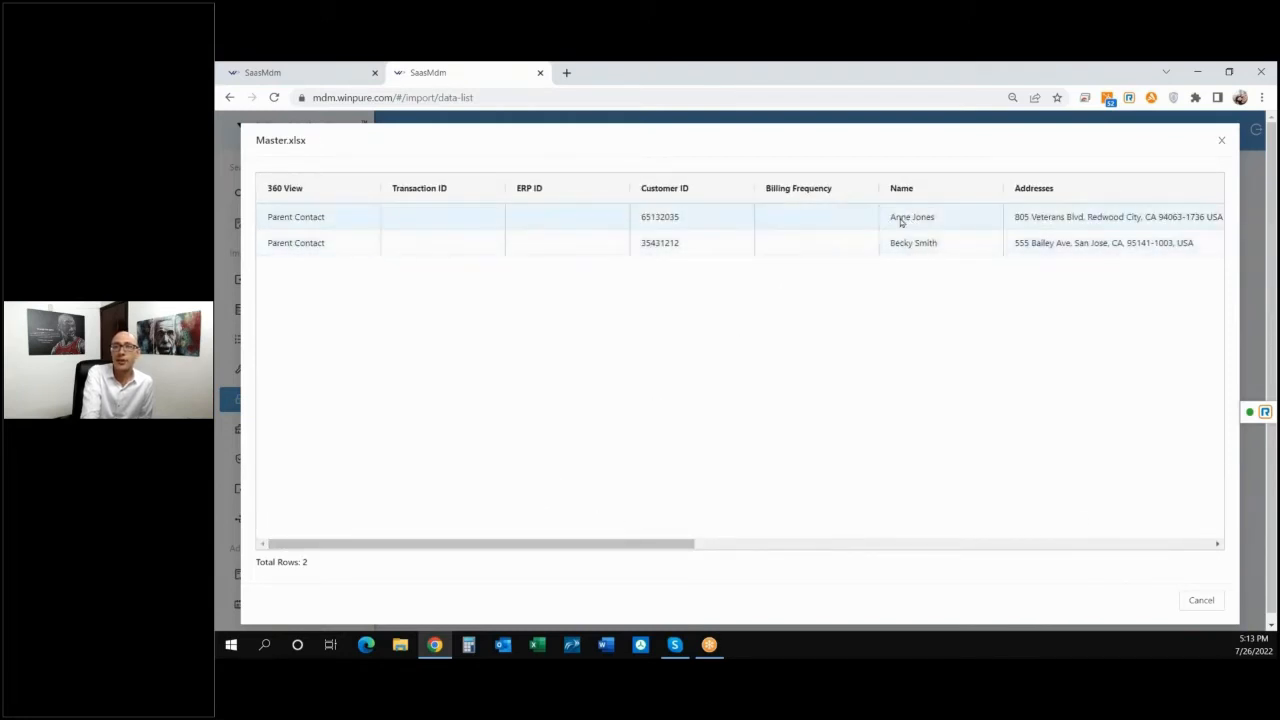
pyautogui.click(1197, 601)
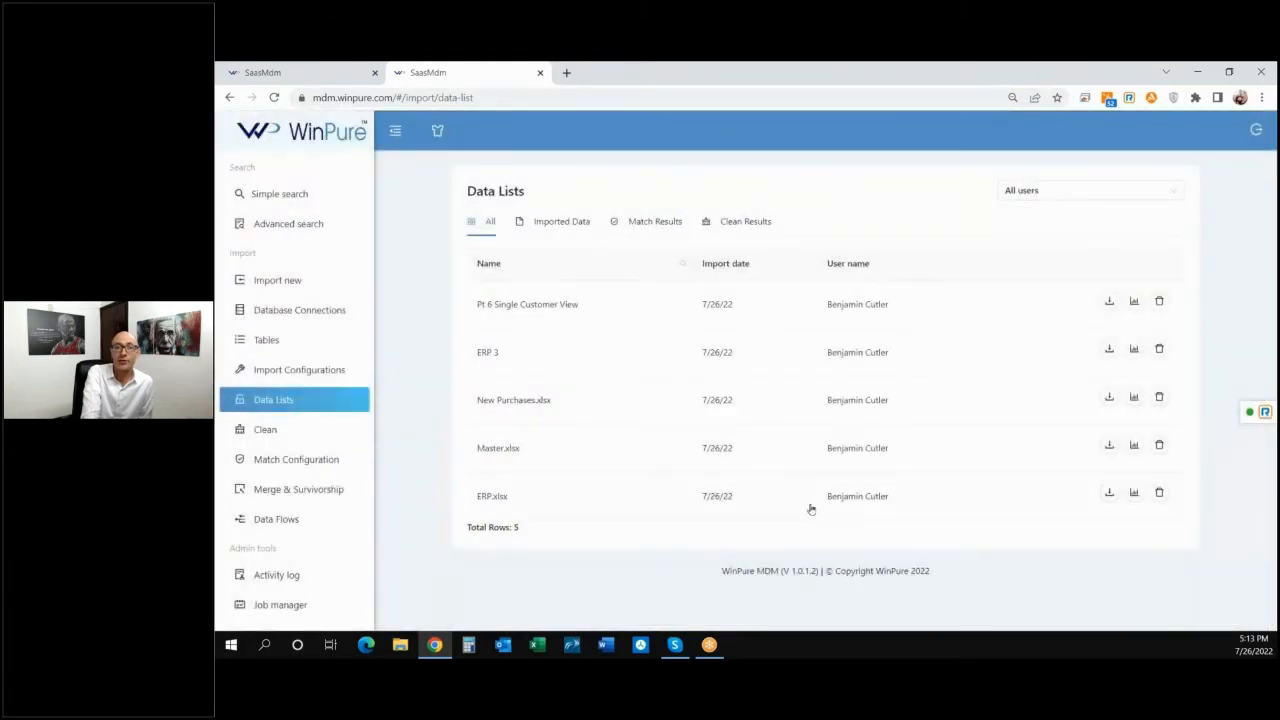
# Open the ERP.xlsx data list, examine its ID, name, address and company columns, and close it
pyautogui.click(584, 502)
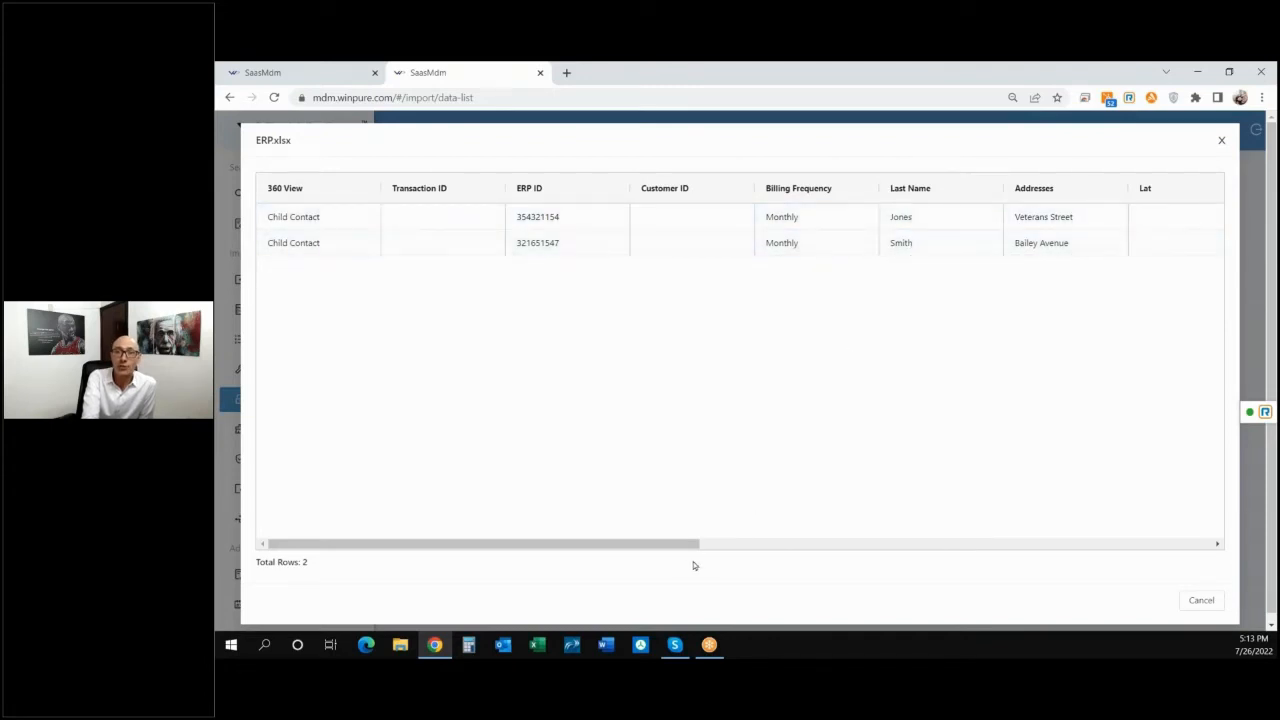
pyautogui.moveTo(682, 544); pyautogui.dragTo(1228, 503)
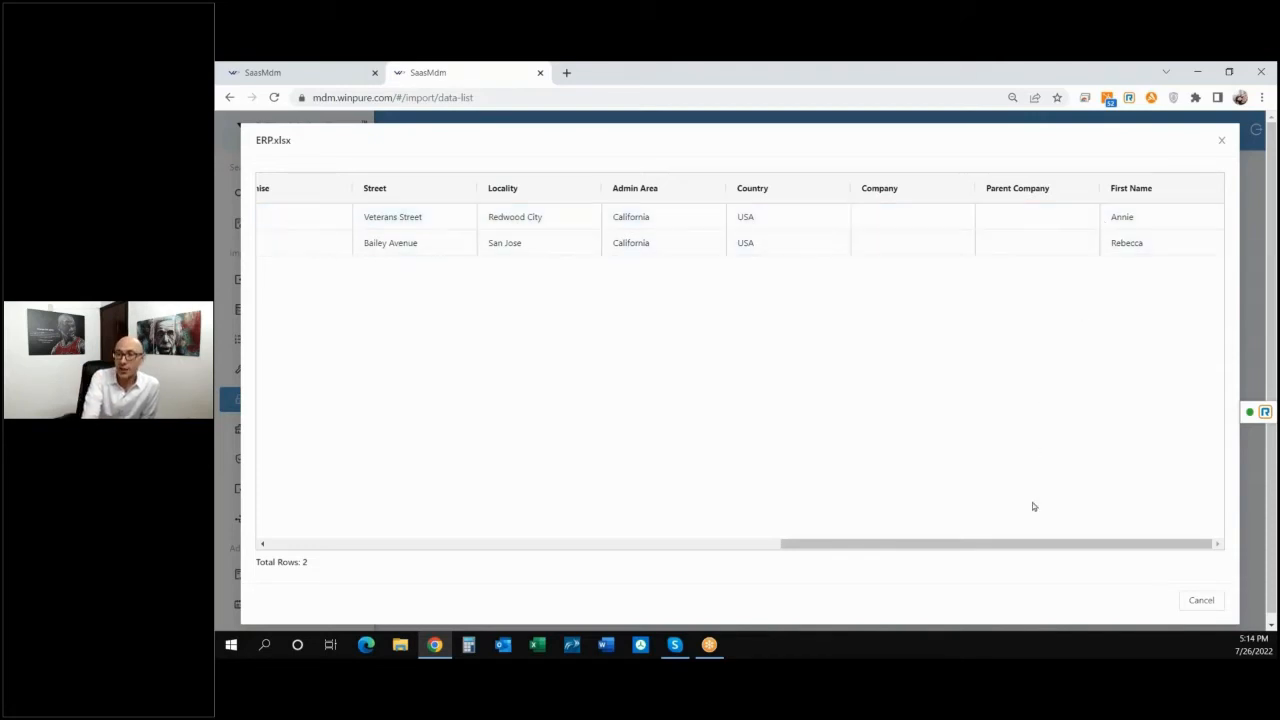
pyautogui.moveTo(1036, 544); pyautogui.dragTo(856, 551)
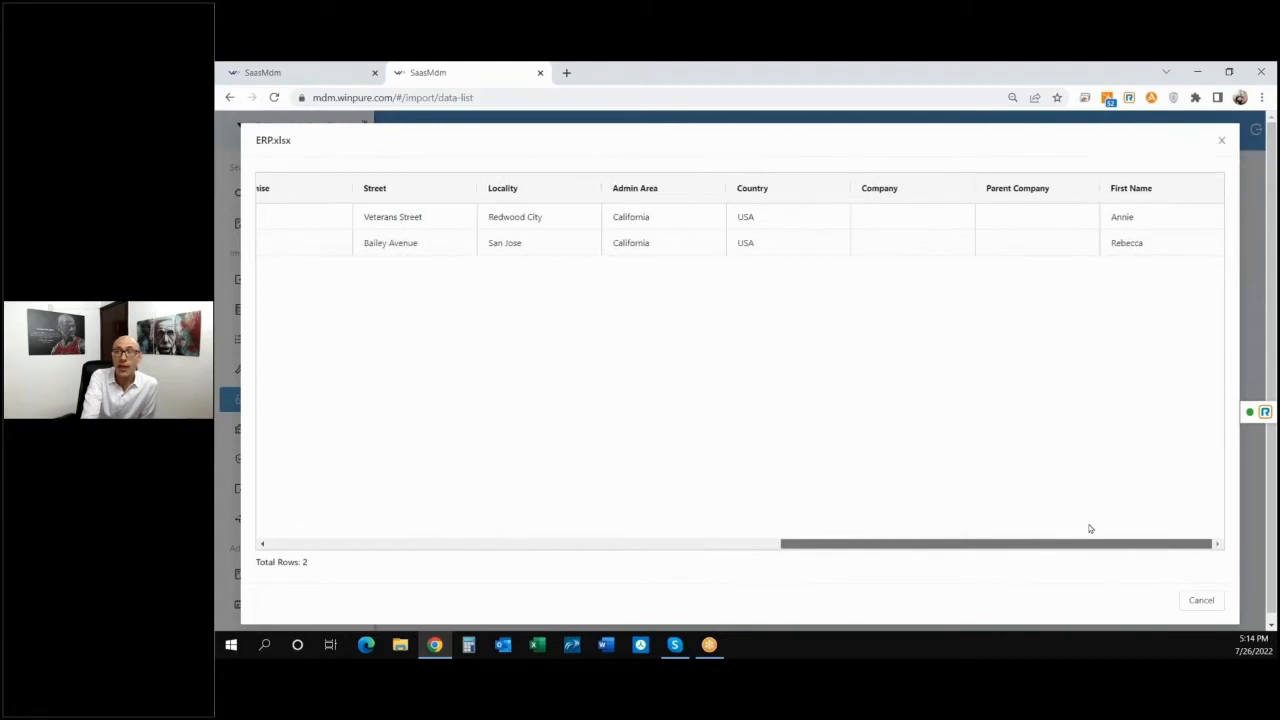
pyautogui.moveTo(991, 543); pyautogui.dragTo(757, 545)
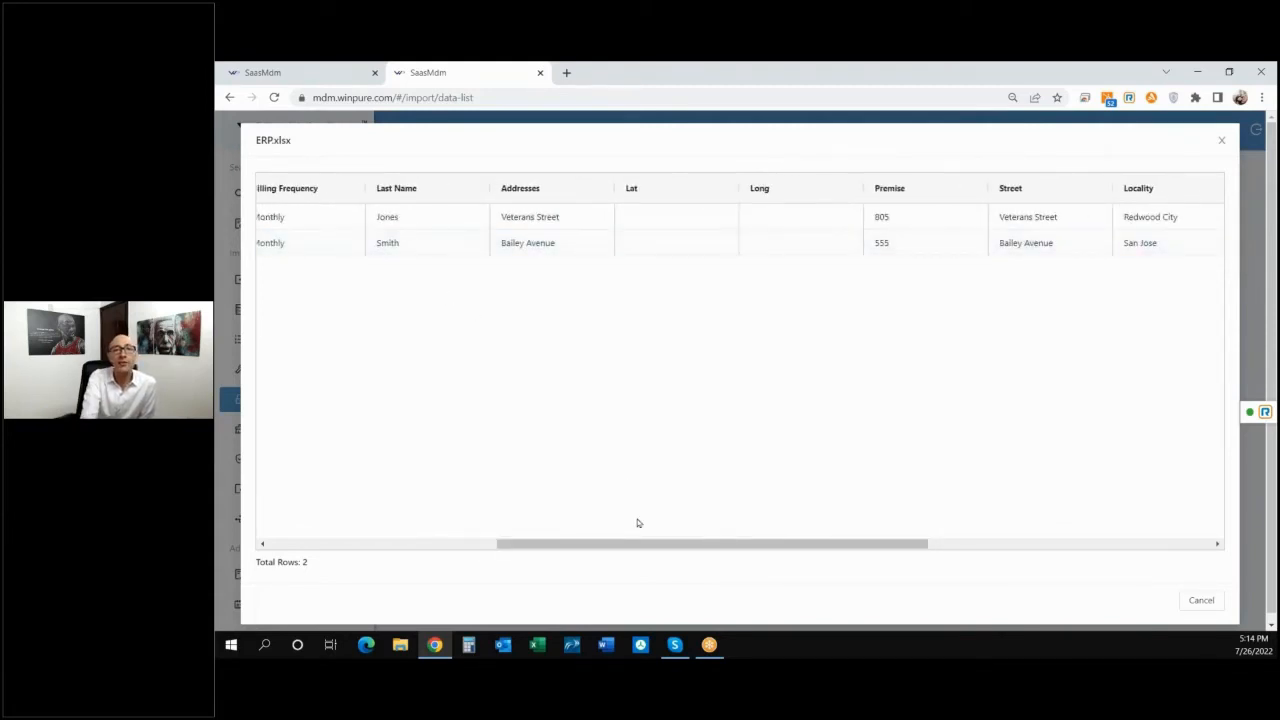
pyautogui.moveTo(648, 546); pyautogui.dragTo(985, 557)
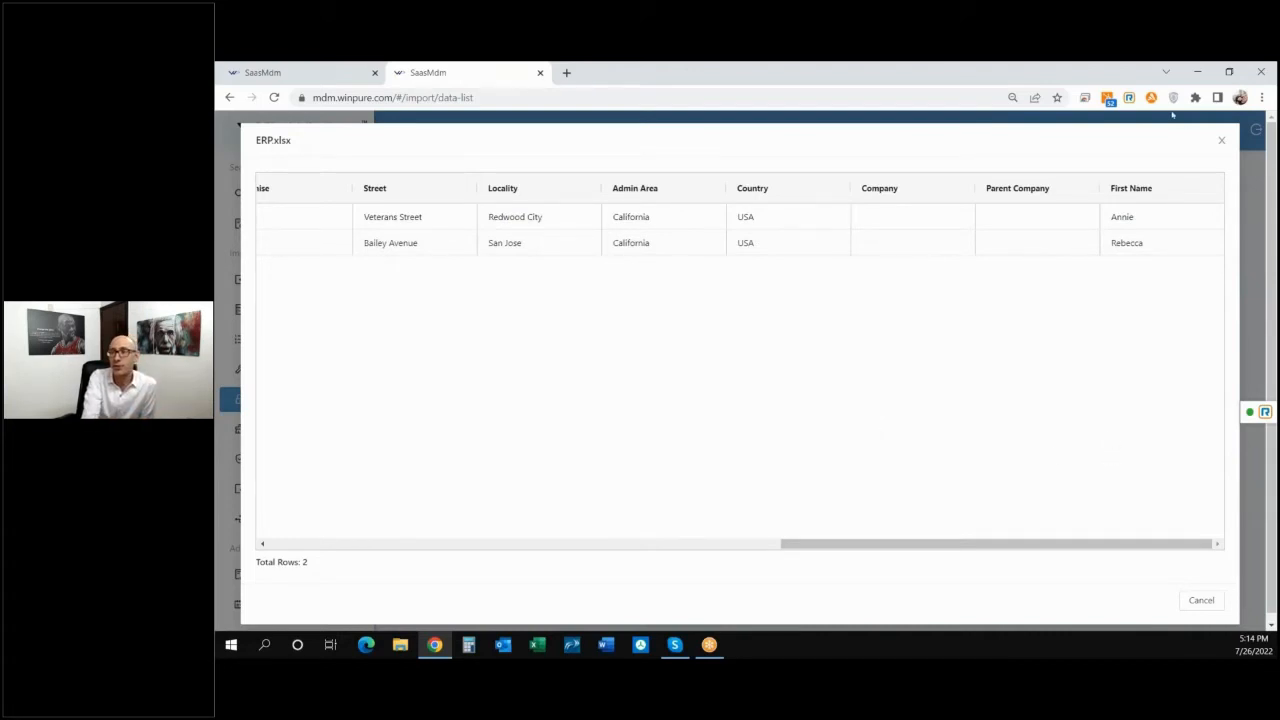
pyautogui.moveTo(1066, 543); pyautogui.dragTo(977, 543)
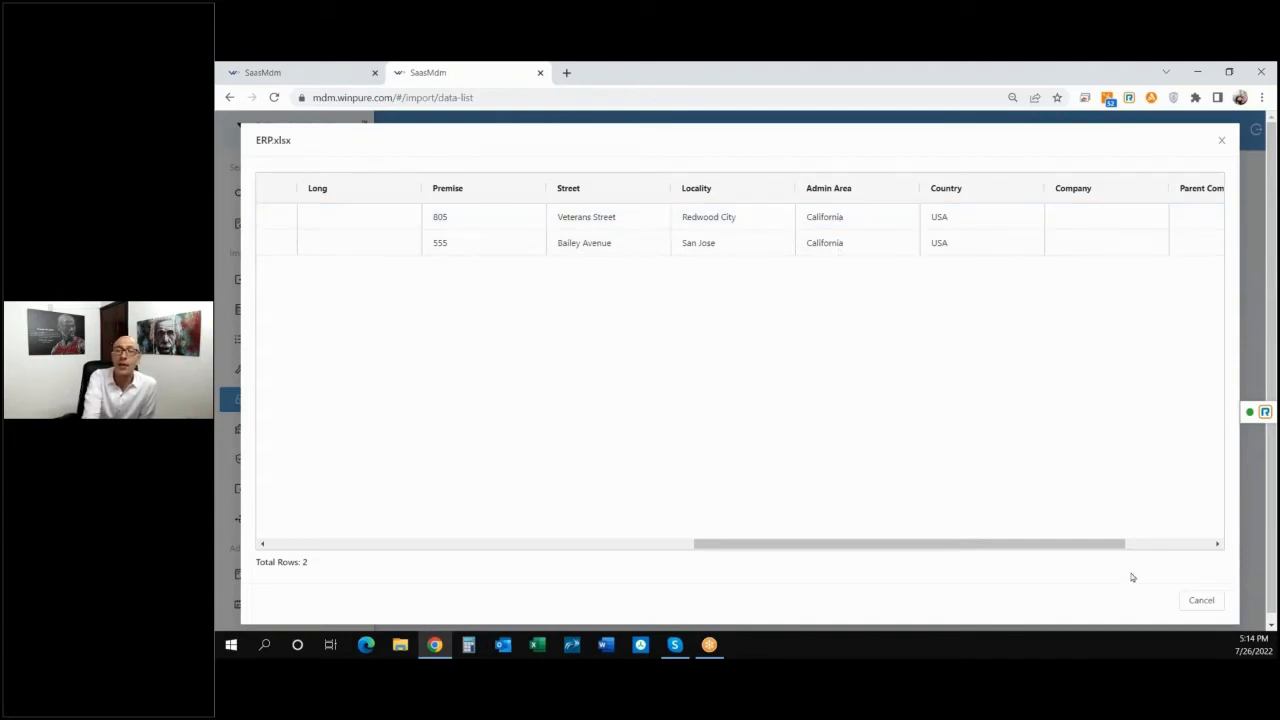
pyautogui.click(1193, 601)
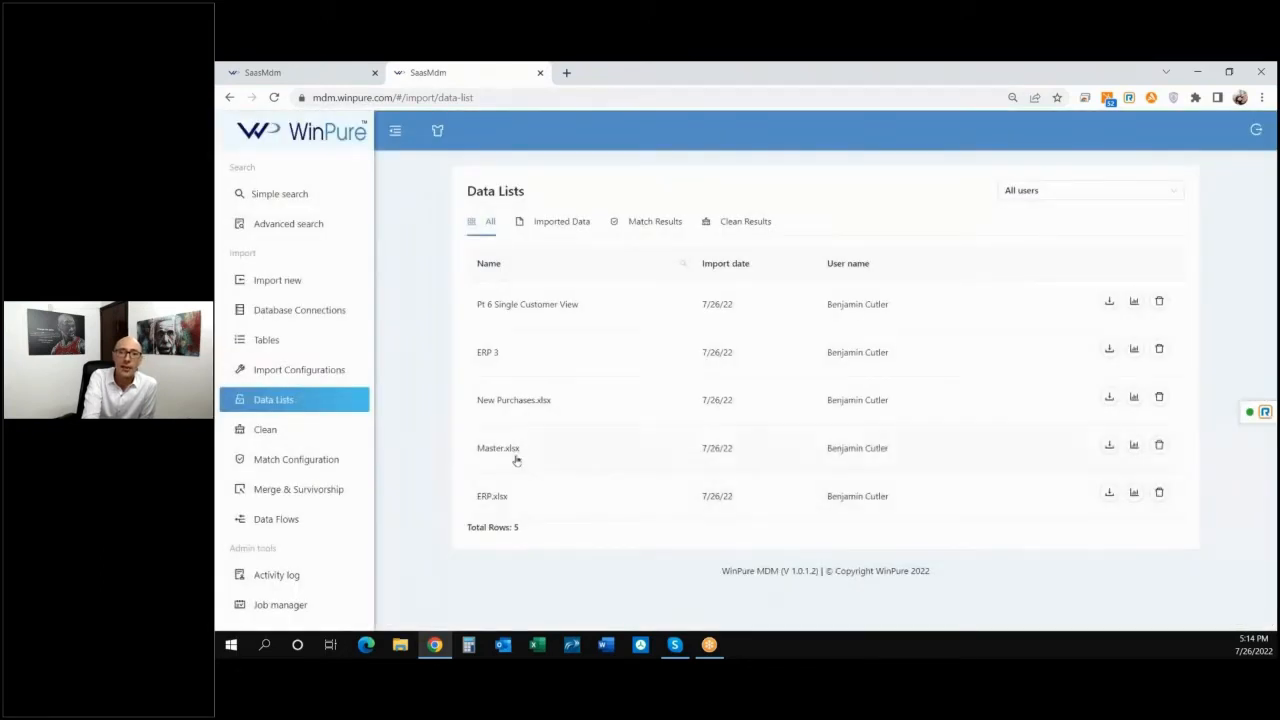
# Reopen the Master.xlsx data list to check its coordinate and address component columns, and close it again
pyautogui.click(516, 457)
pyautogui.moveTo(509, 552); pyautogui.dragTo(928, 553)
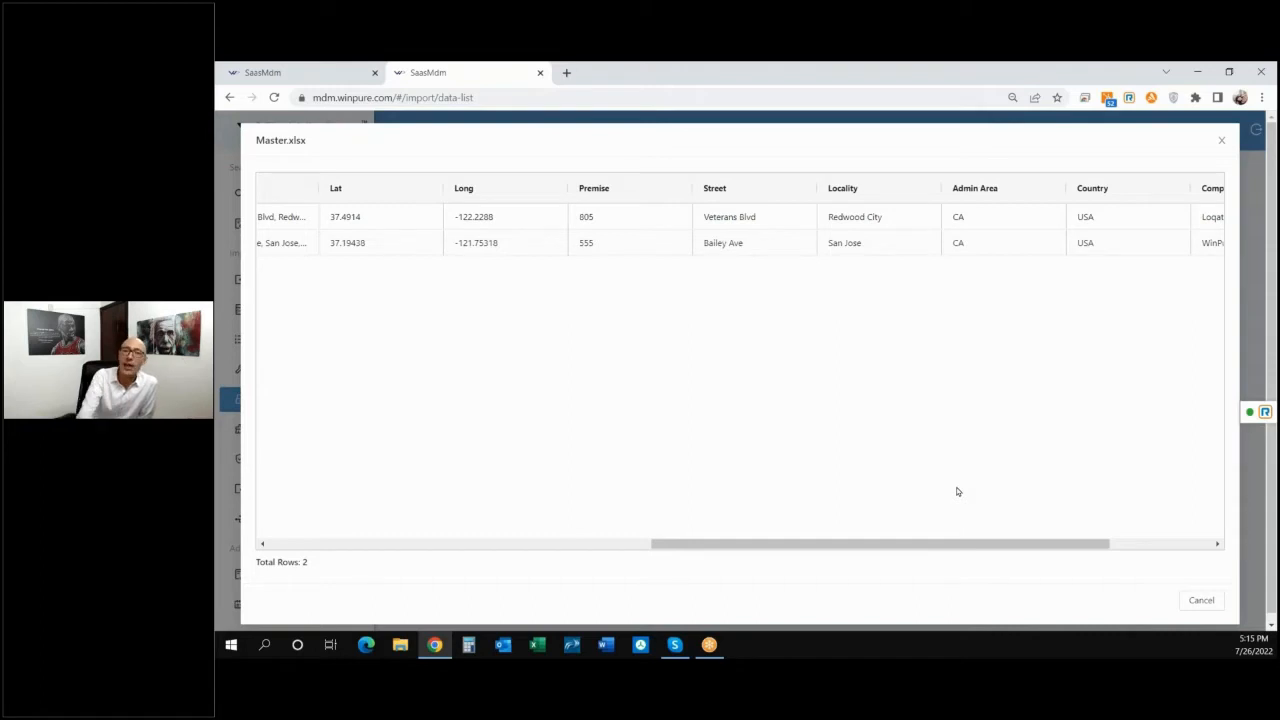
pyautogui.click(1220, 143)
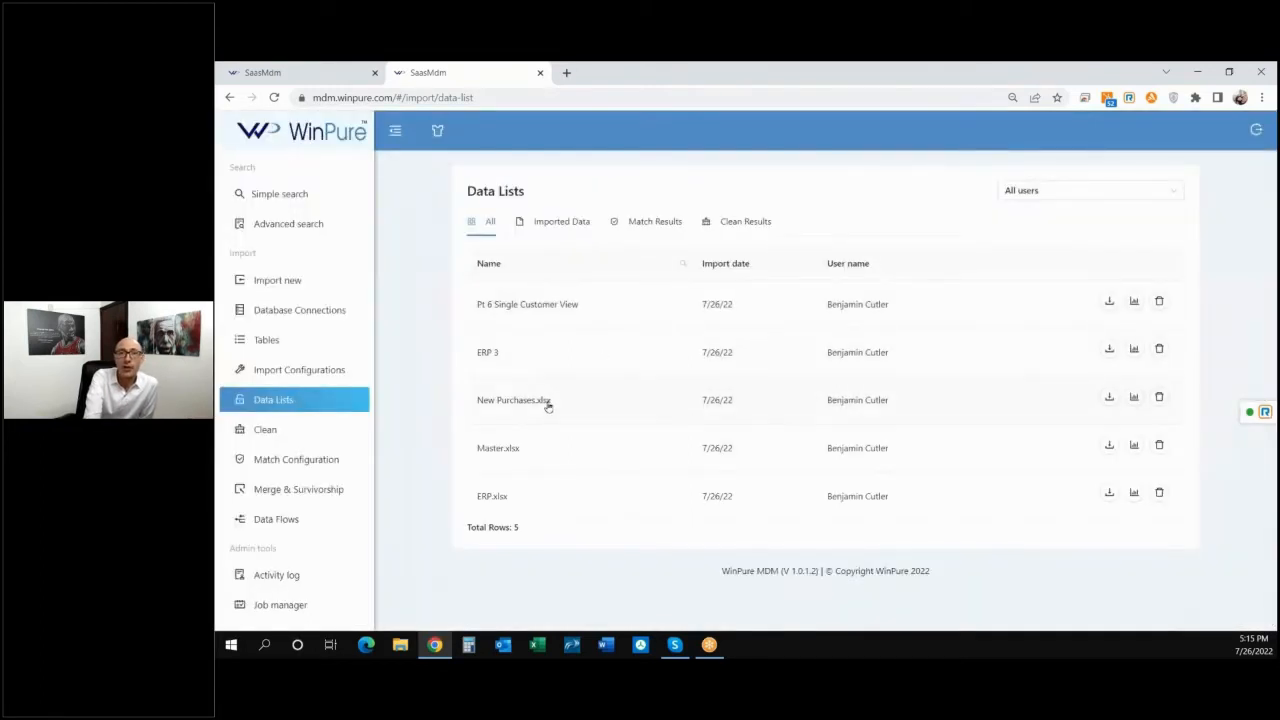
# Examine the New Purchases.xlsx records, widening the Addresses column to read the full addresses, and close the list
pyautogui.click(548, 405)
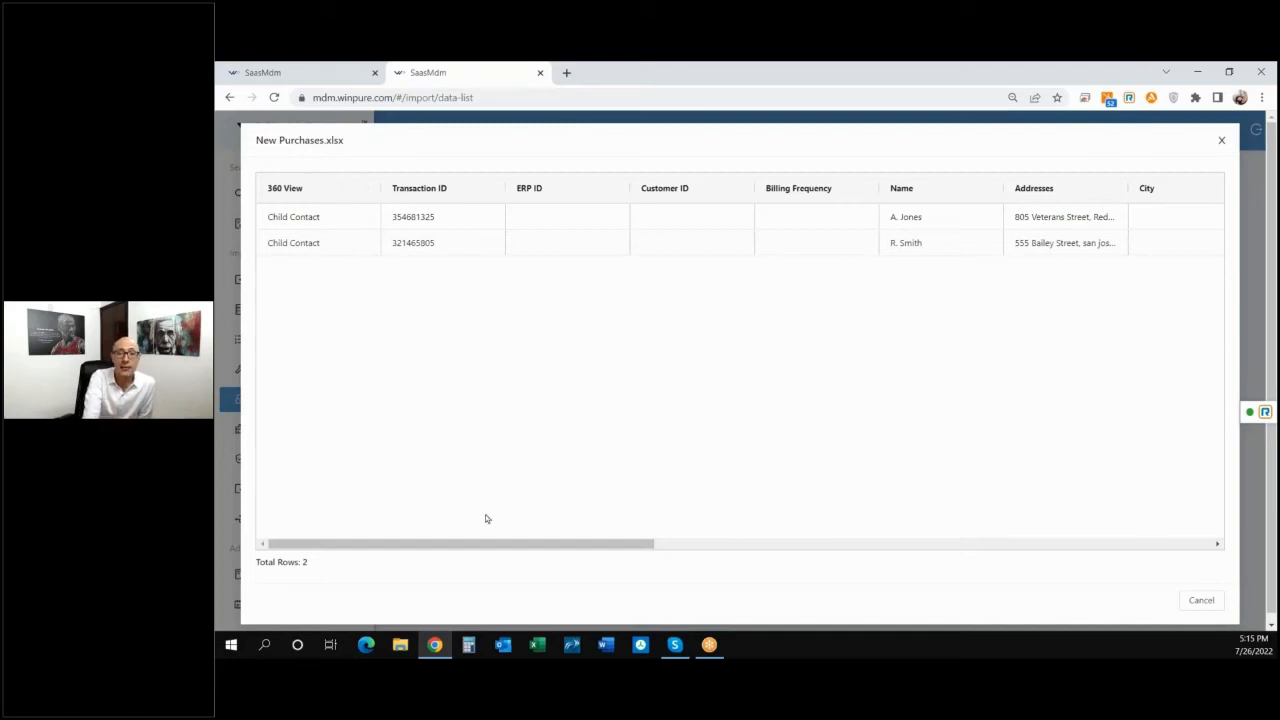
pyautogui.moveTo(486, 543); pyautogui.dragTo(563, 546)
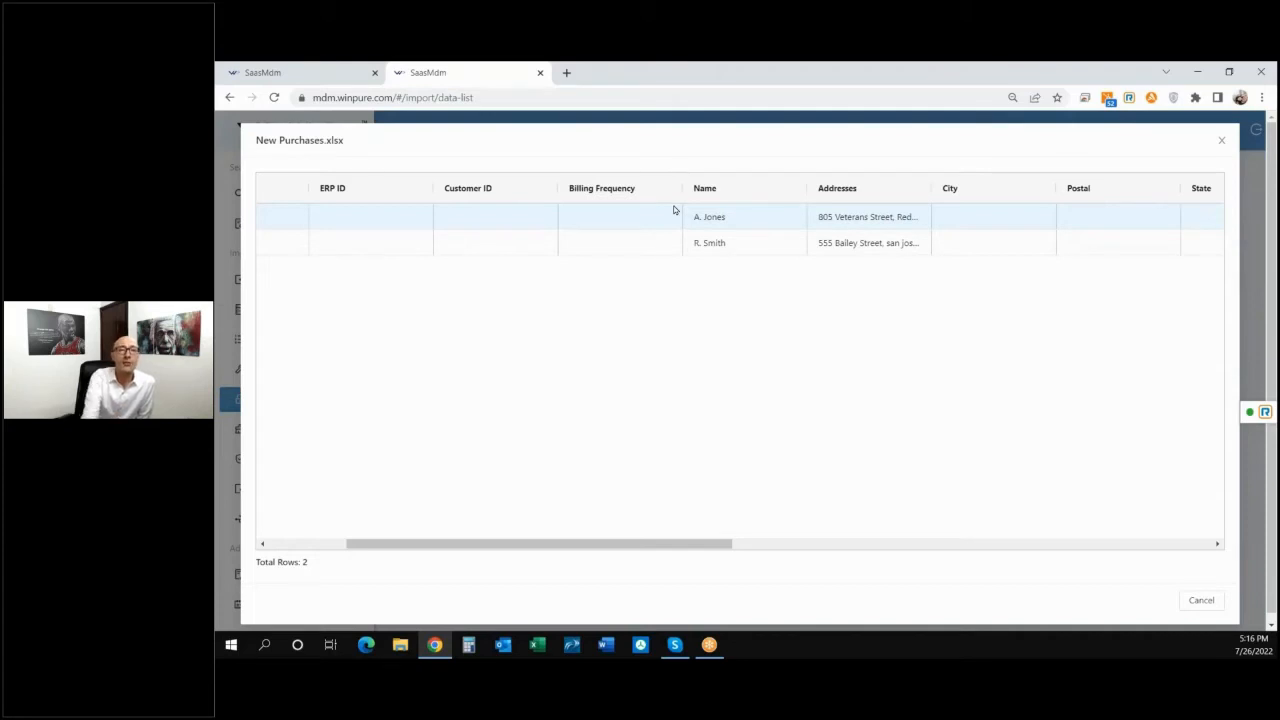
pyautogui.moveTo(640, 543); pyautogui.dragTo(735, 547)
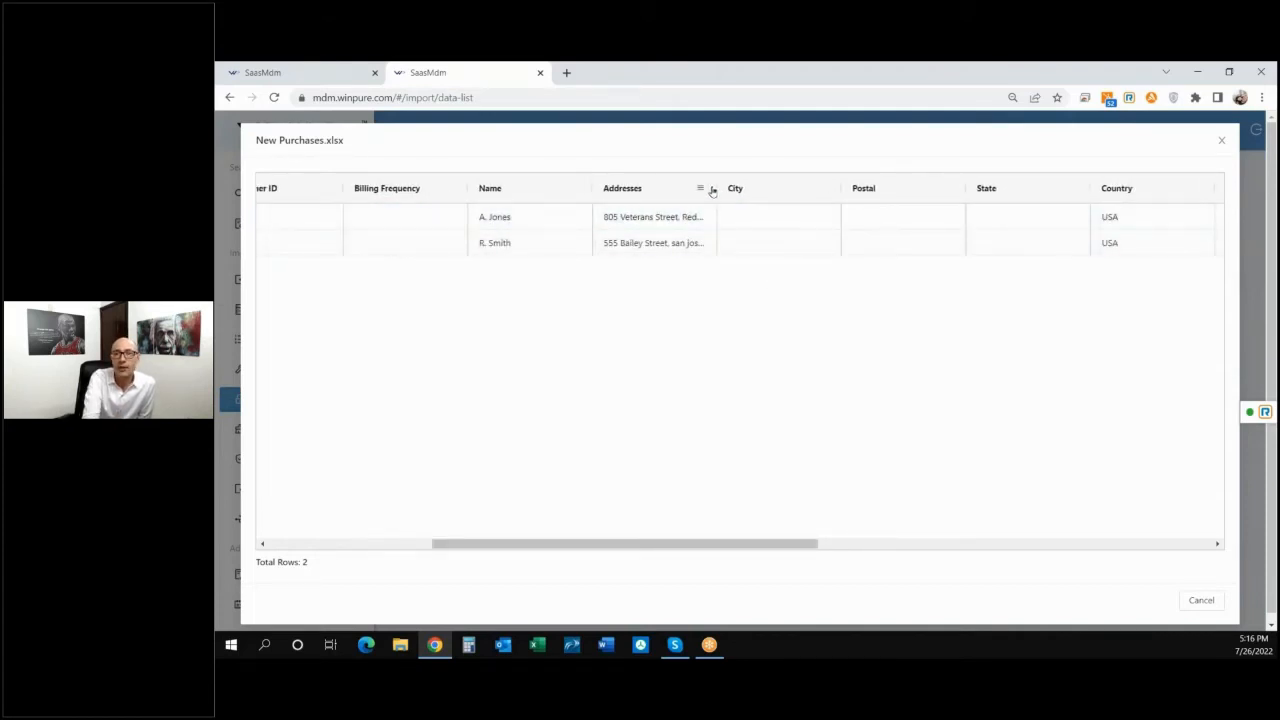
pyautogui.moveTo(712, 191); pyautogui.dragTo(848, 196)
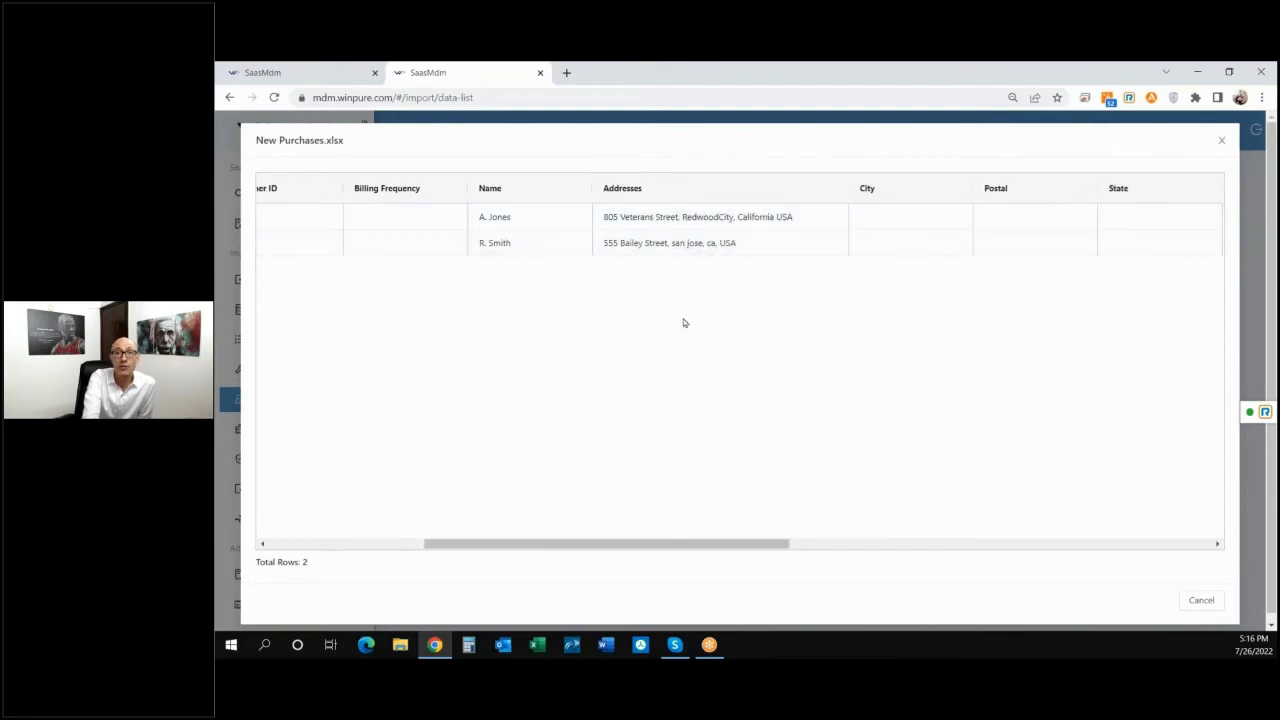
pyautogui.moveTo(683, 543); pyautogui.dragTo(747, 543)
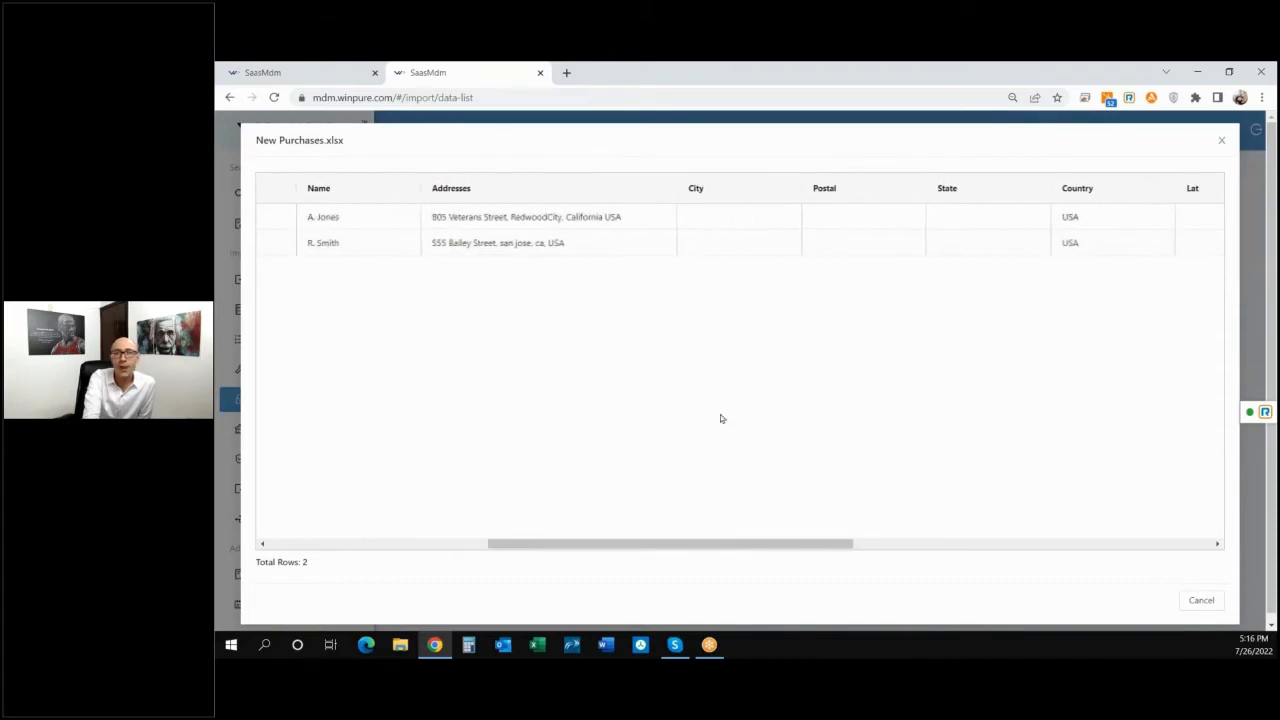
pyautogui.click(549, 222)
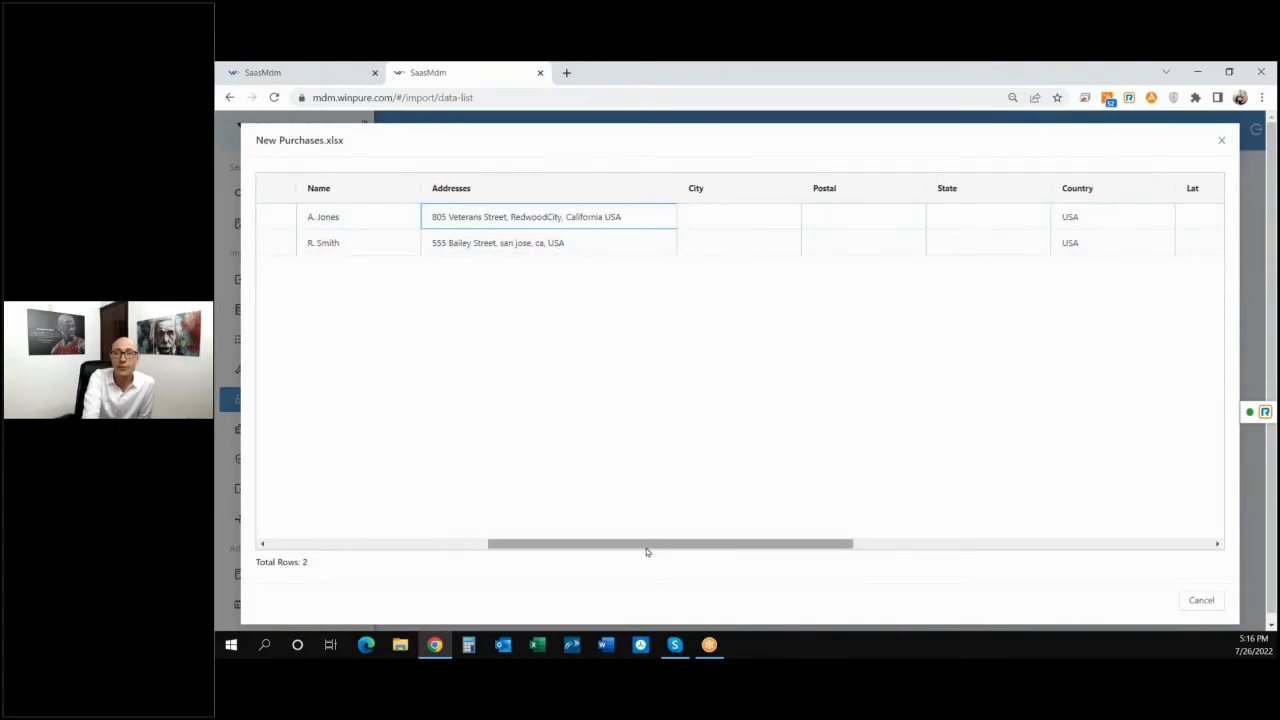
pyautogui.moveTo(646, 551); pyautogui.dragTo(402, 498)
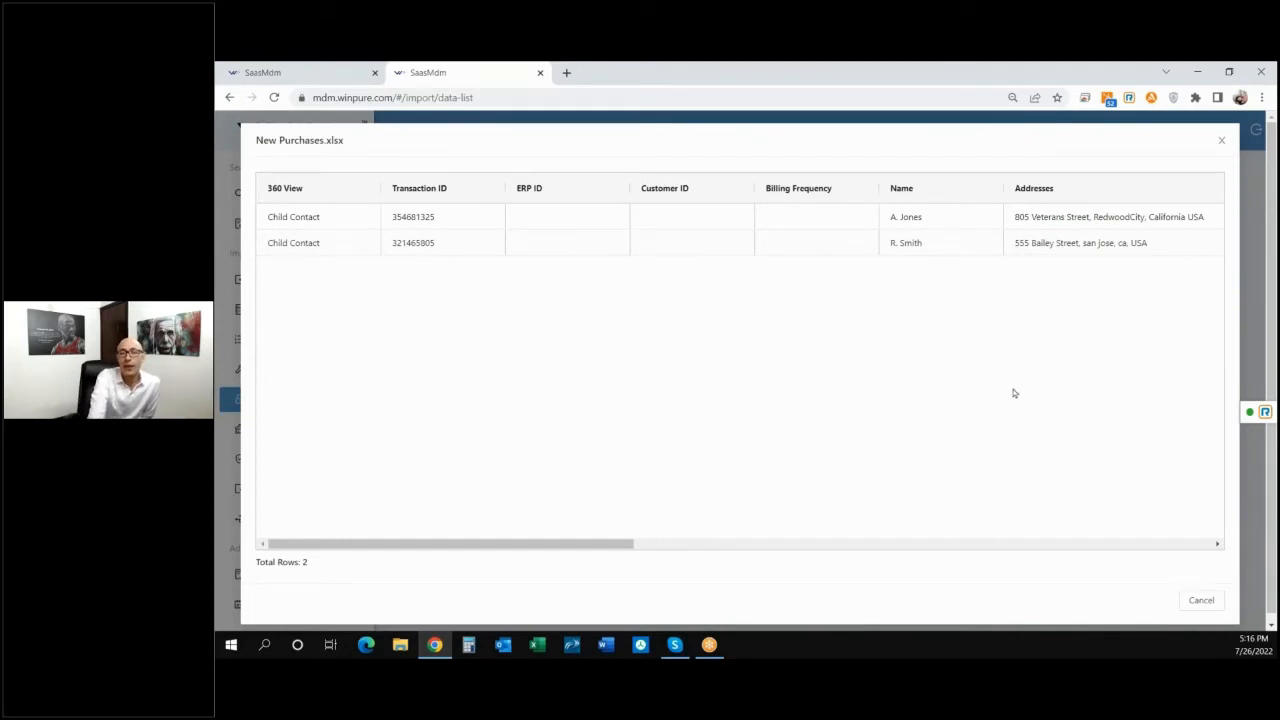
pyautogui.click(1221, 140)
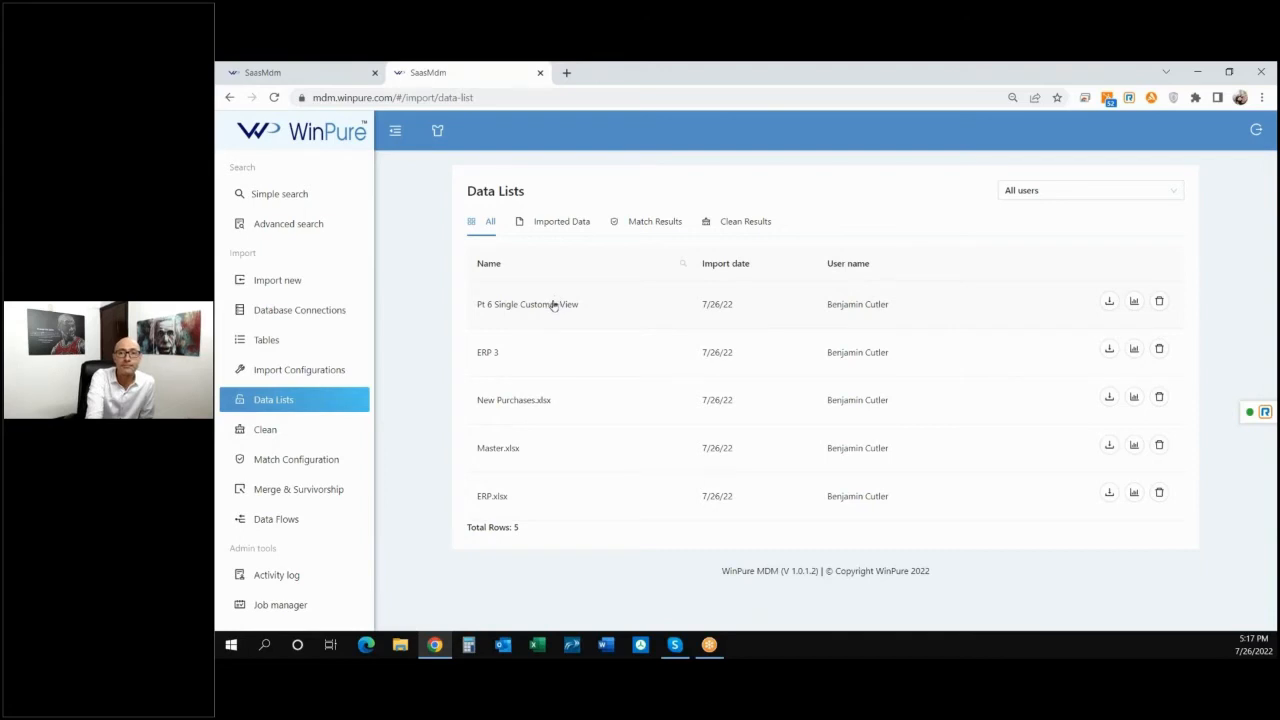
# Open the Pt 6 Single Customer View data list, examine its match scores and IDs, and move the Source name column directly after 360 View
pyautogui.click(555, 302)
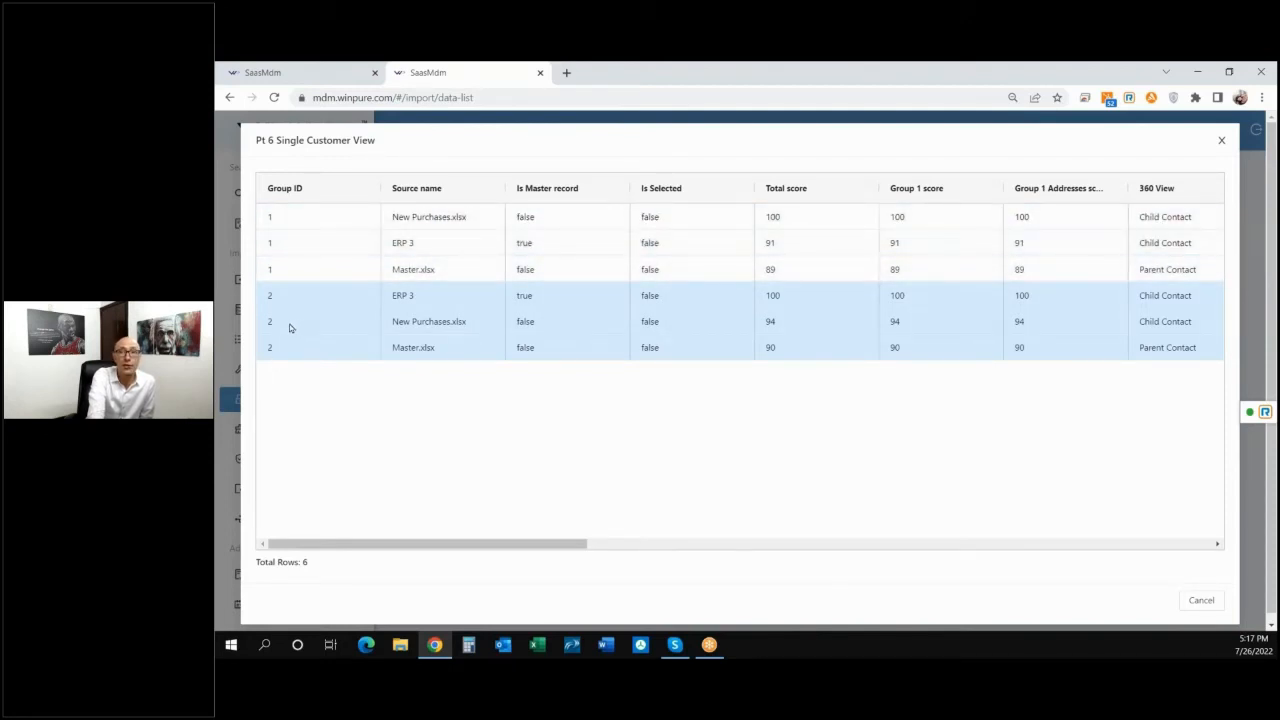
pyautogui.moveTo(397, 545); pyautogui.dragTo(430, 545)
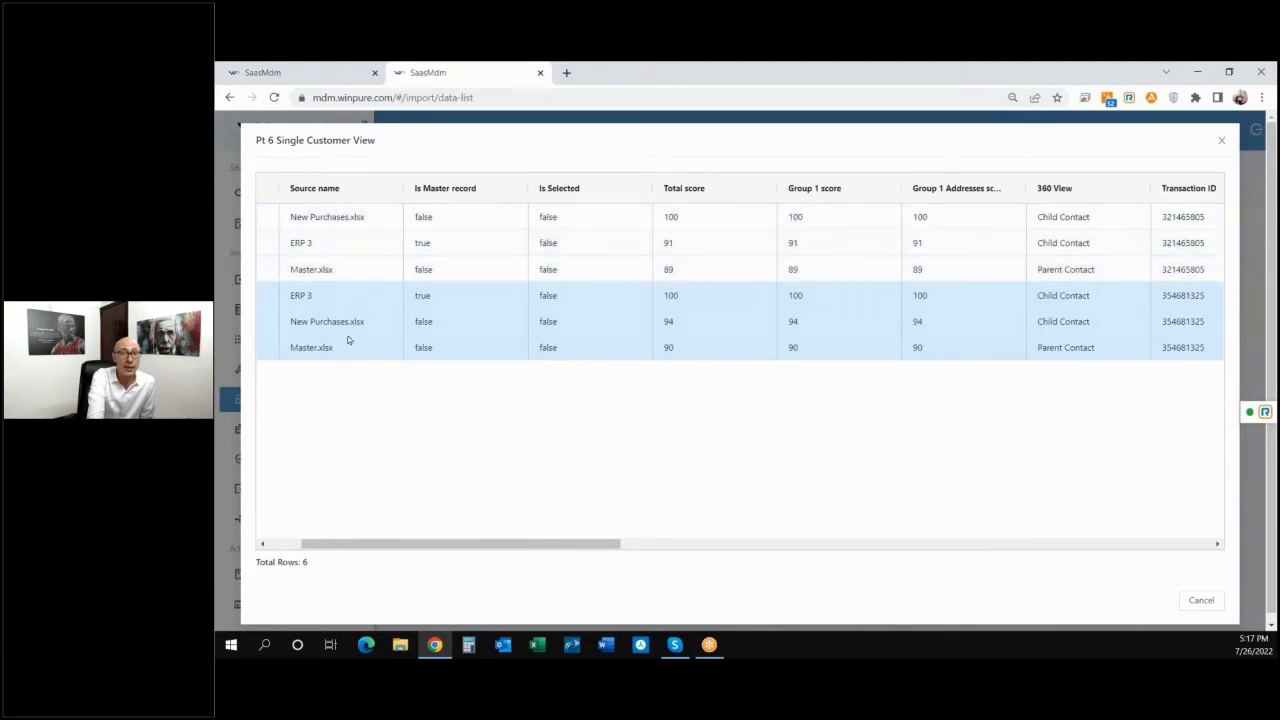
pyautogui.moveTo(396, 547); pyautogui.dragTo(661, 505)
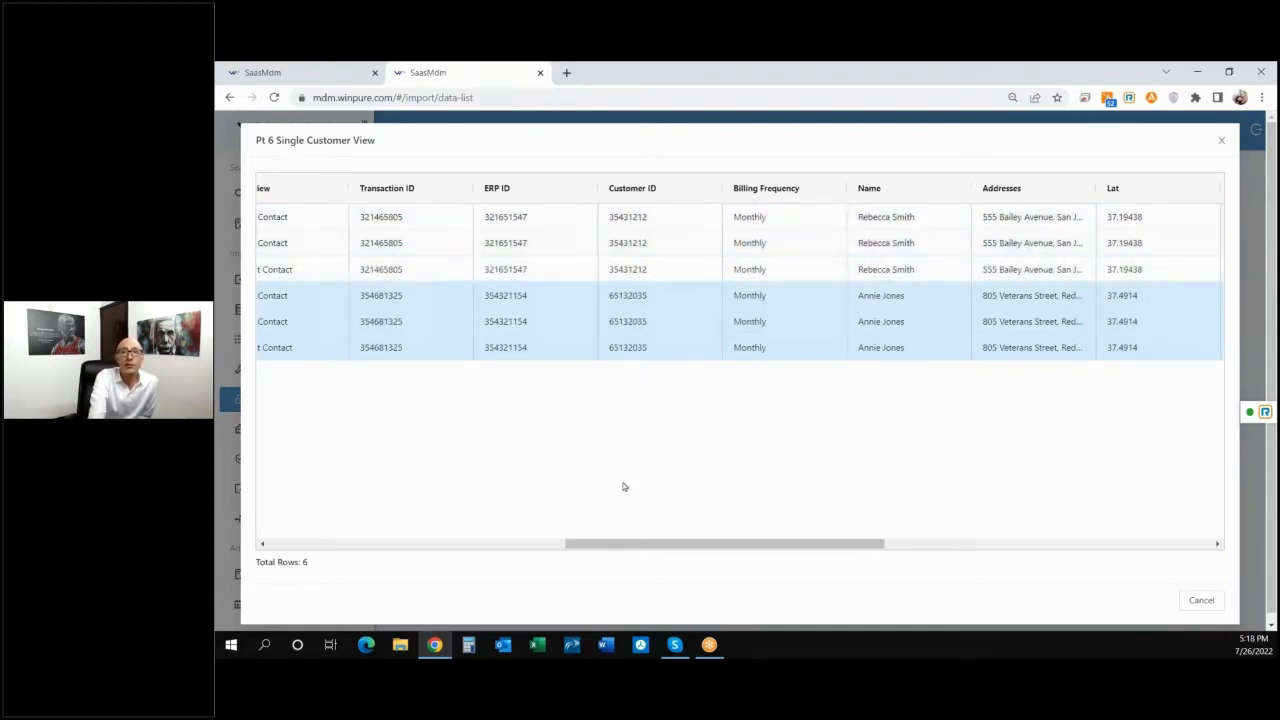
pyautogui.moveTo(631, 544); pyautogui.dragTo(358, 545)
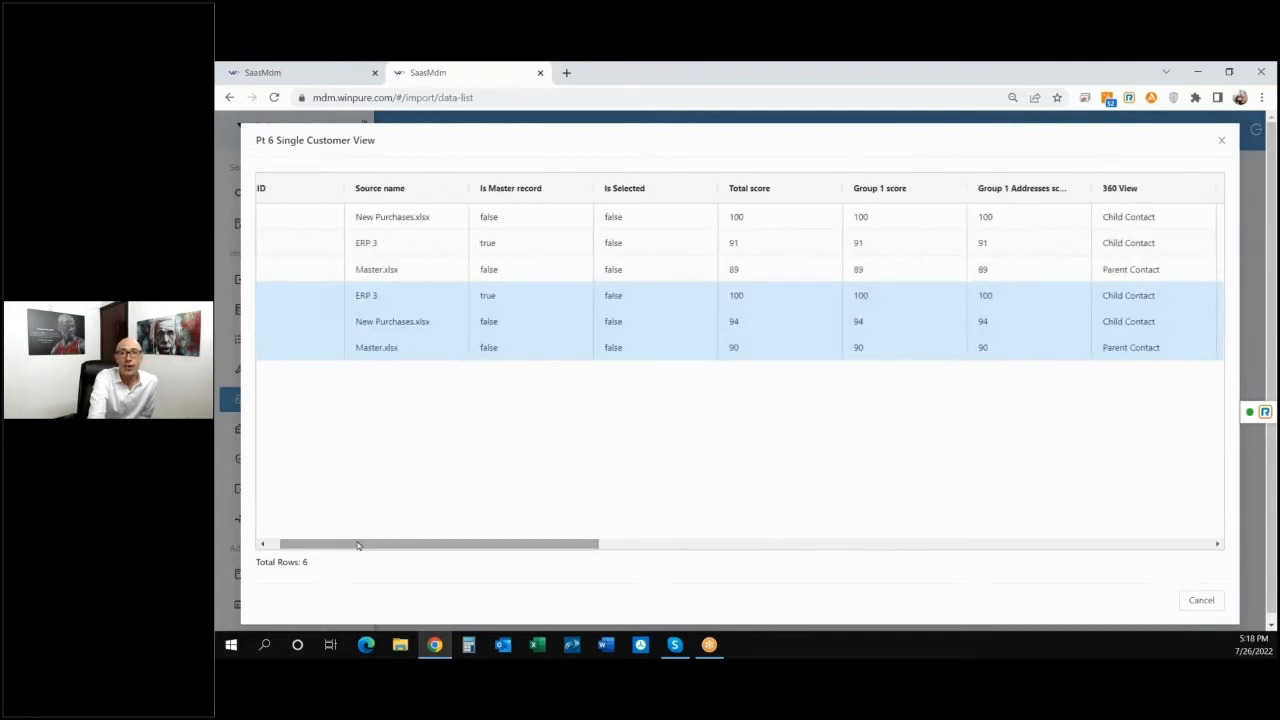
pyautogui.moveTo(397, 190); pyautogui.dragTo(1103, 191)
pyautogui.moveTo(588, 540); pyautogui.dragTo(812, 531)
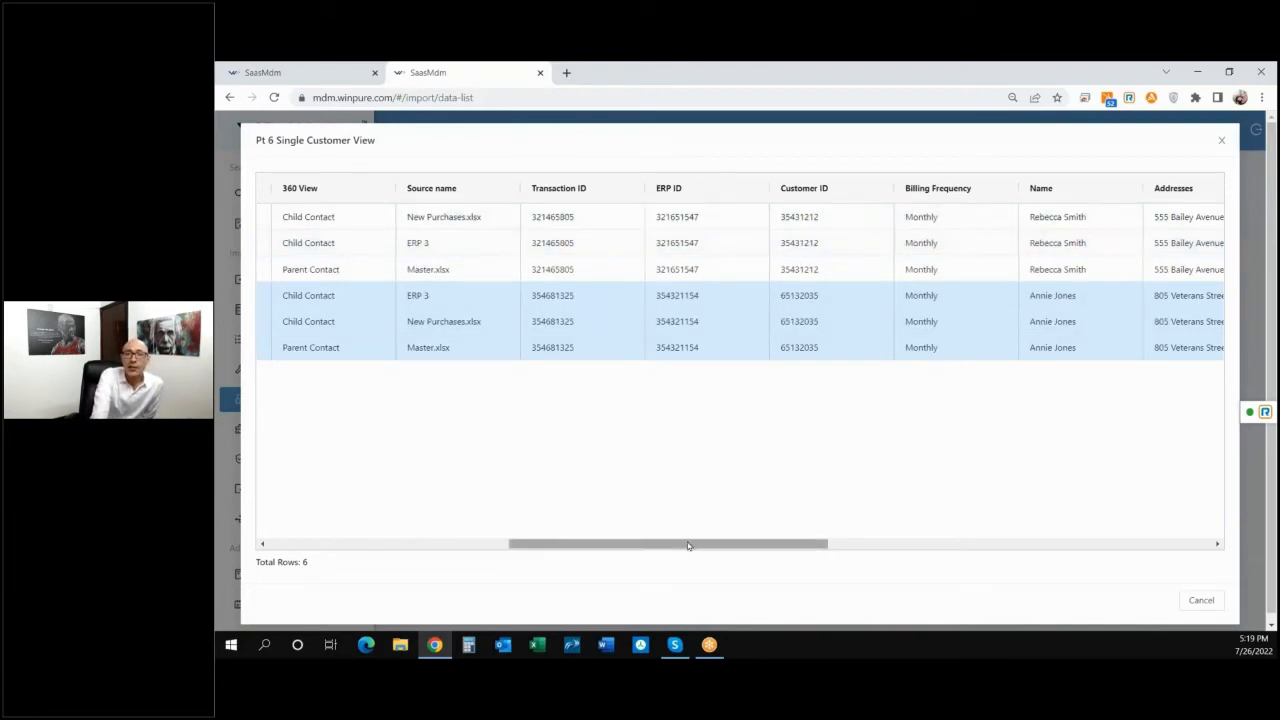
# Widen the Addresses column to read the full addresses, review the coordinate, address component and company columns, and close the list
pyautogui.moveTo(688, 545); pyautogui.dragTo(875, 505)
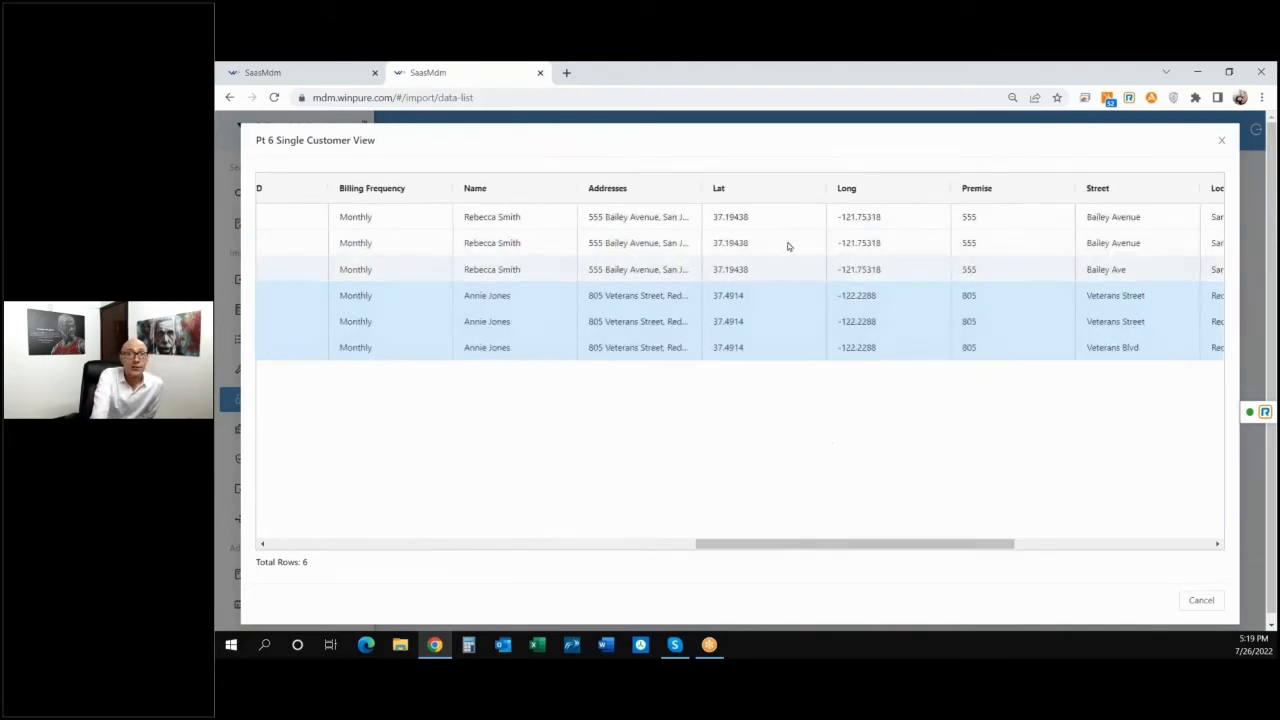
pyautogui.moveTo(701, 188); pyautogui.dragTo(813, 186)
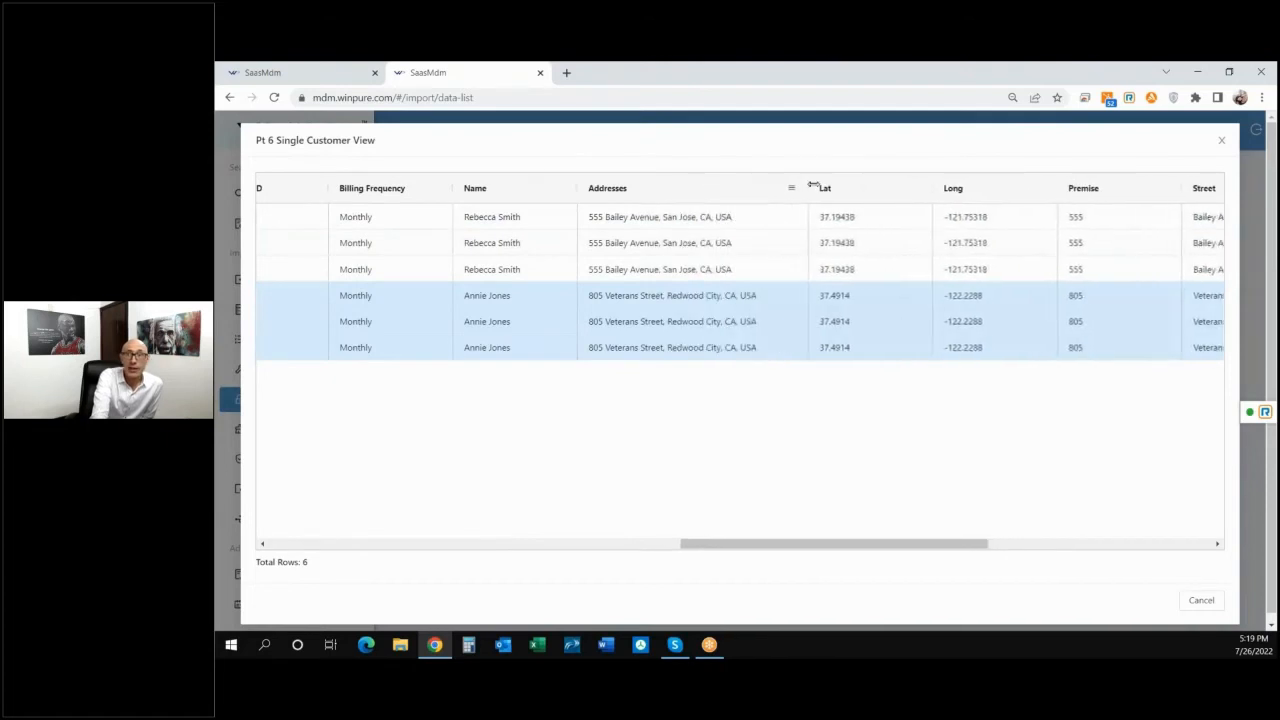
pyautogui.moveTo(814, 543); pyautogui.dragTo(930, 534)
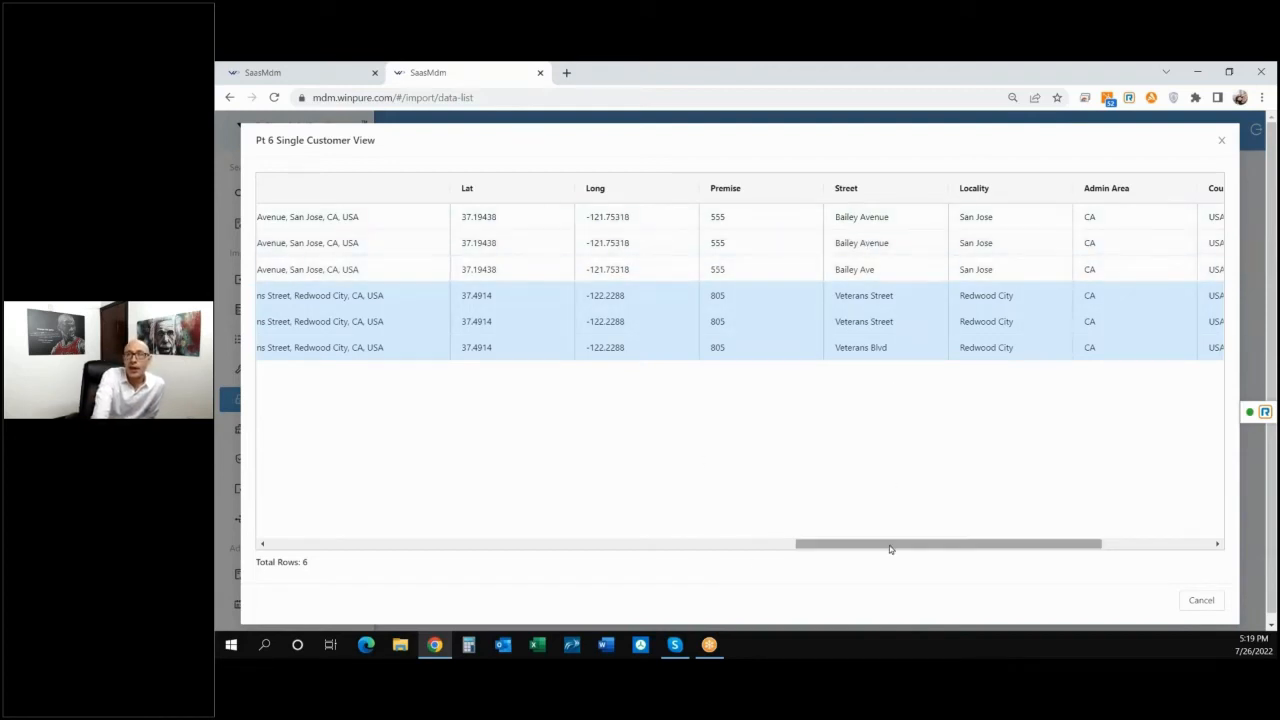
pyautogui.moveTo(891, 544); pyautogui.dragTo(979, 541)
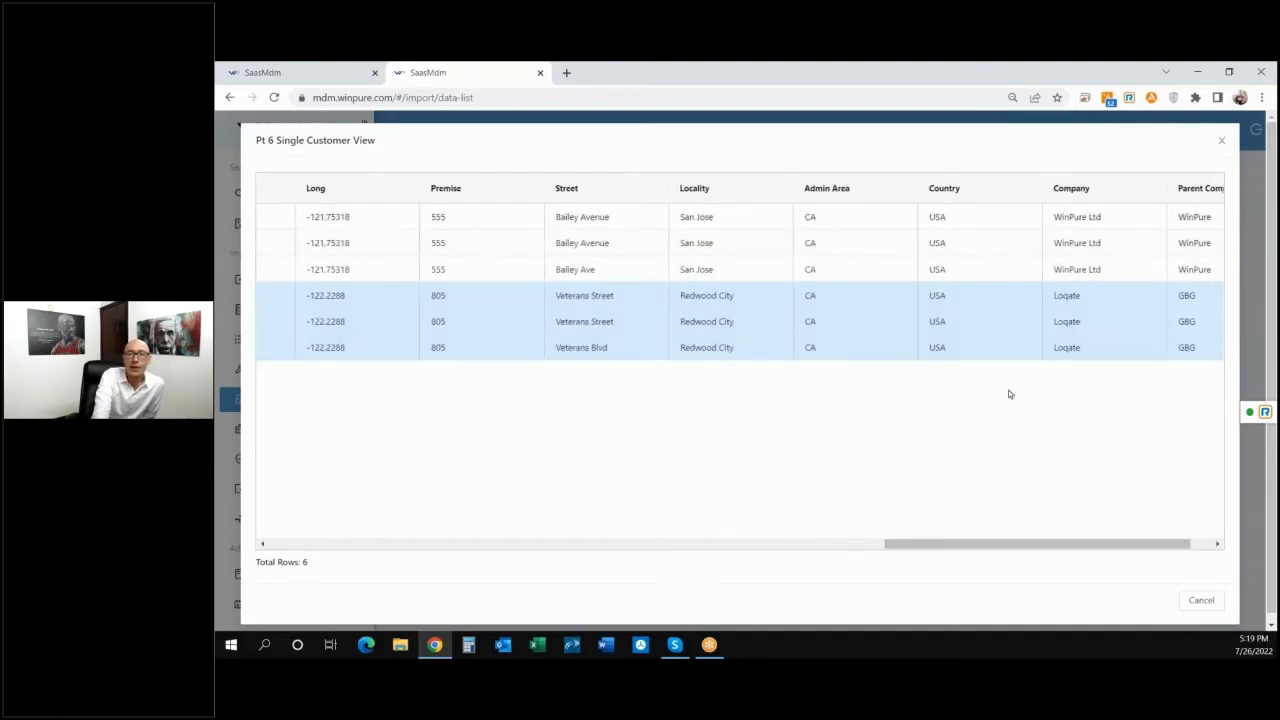
pyautogui.click(1222, 146)
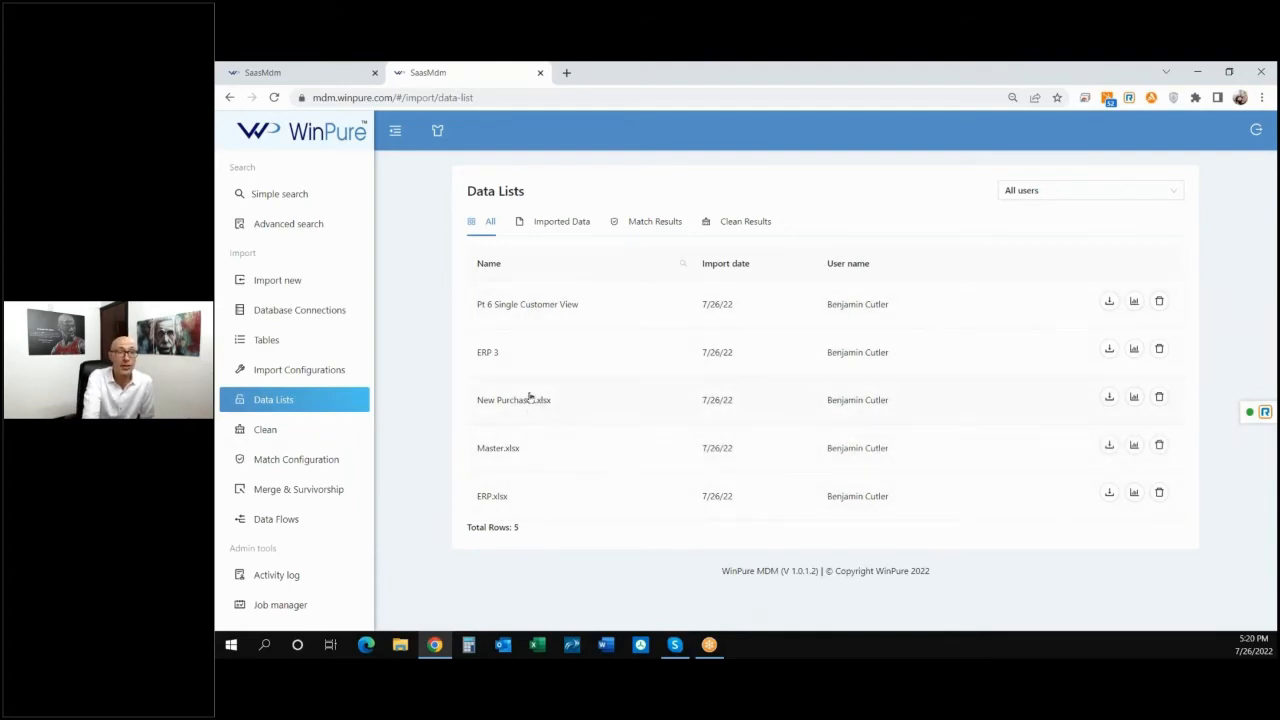
# Load the ERP.xlsx data list for cleaning and enlarge the clean matrix area below the statistics
pyautogui.click(265, 430)
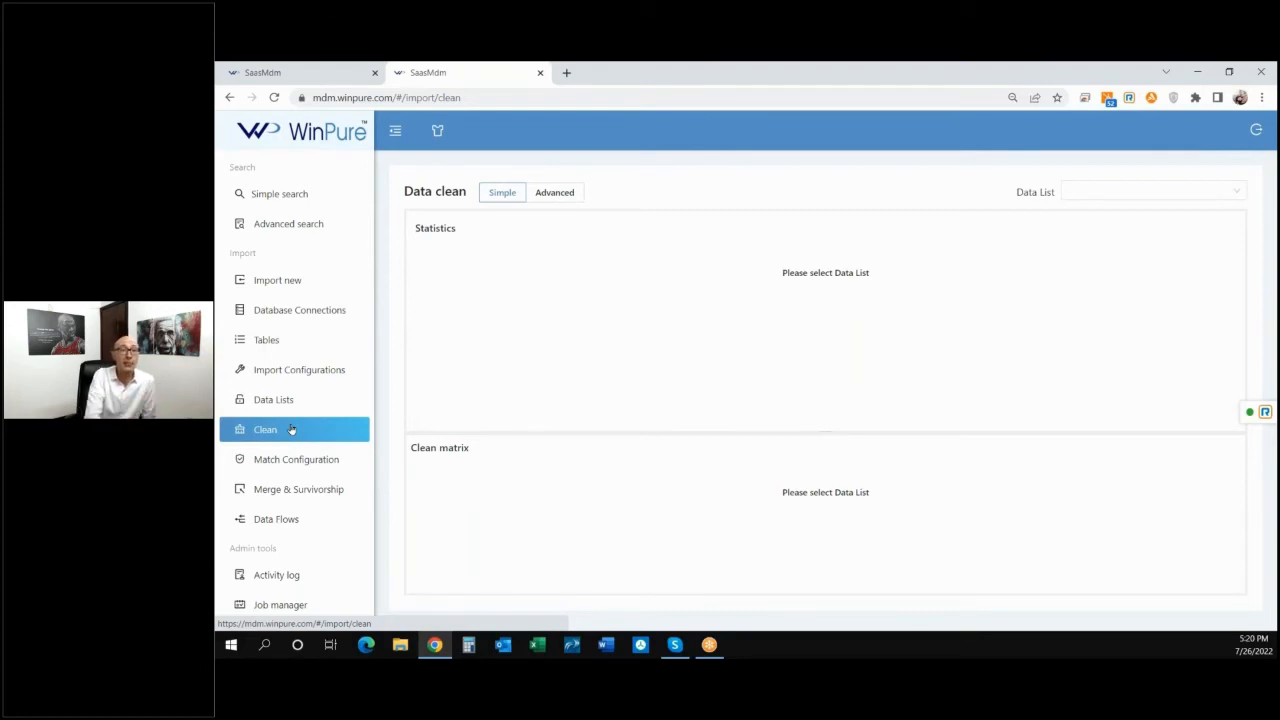
pyautogui.click(1072, 191)
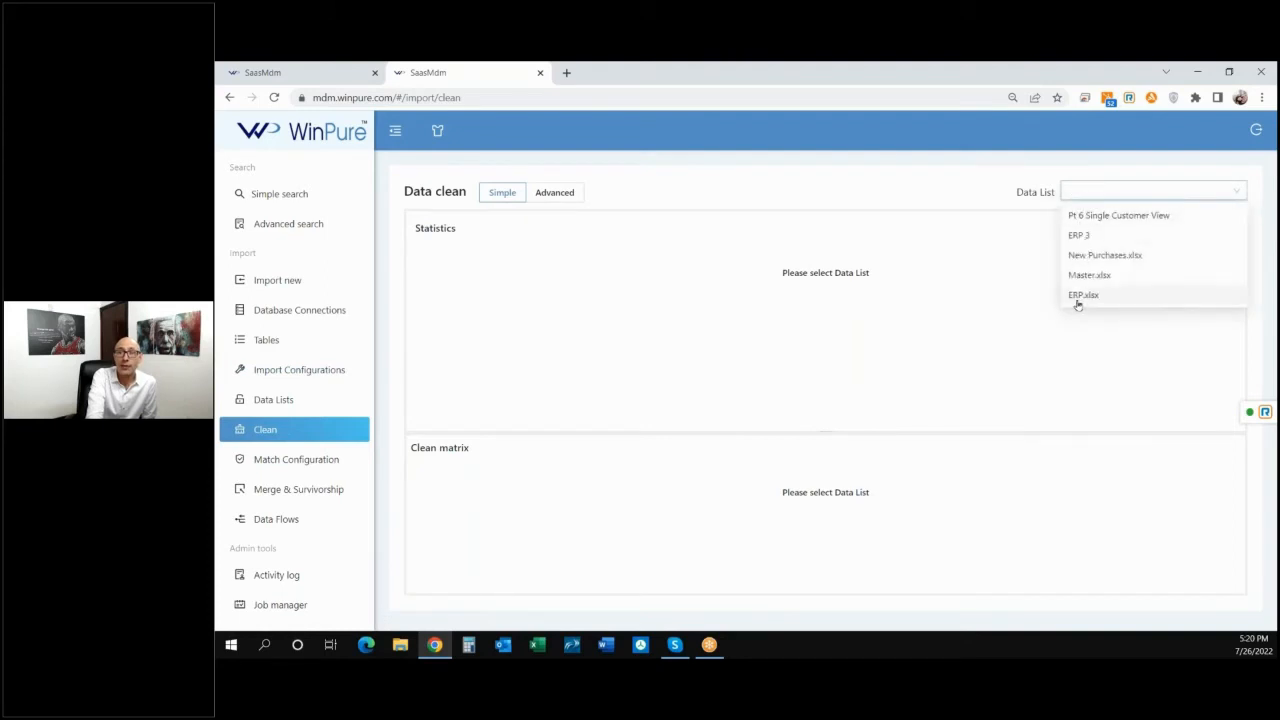
pyautogui.click(1080, 296)
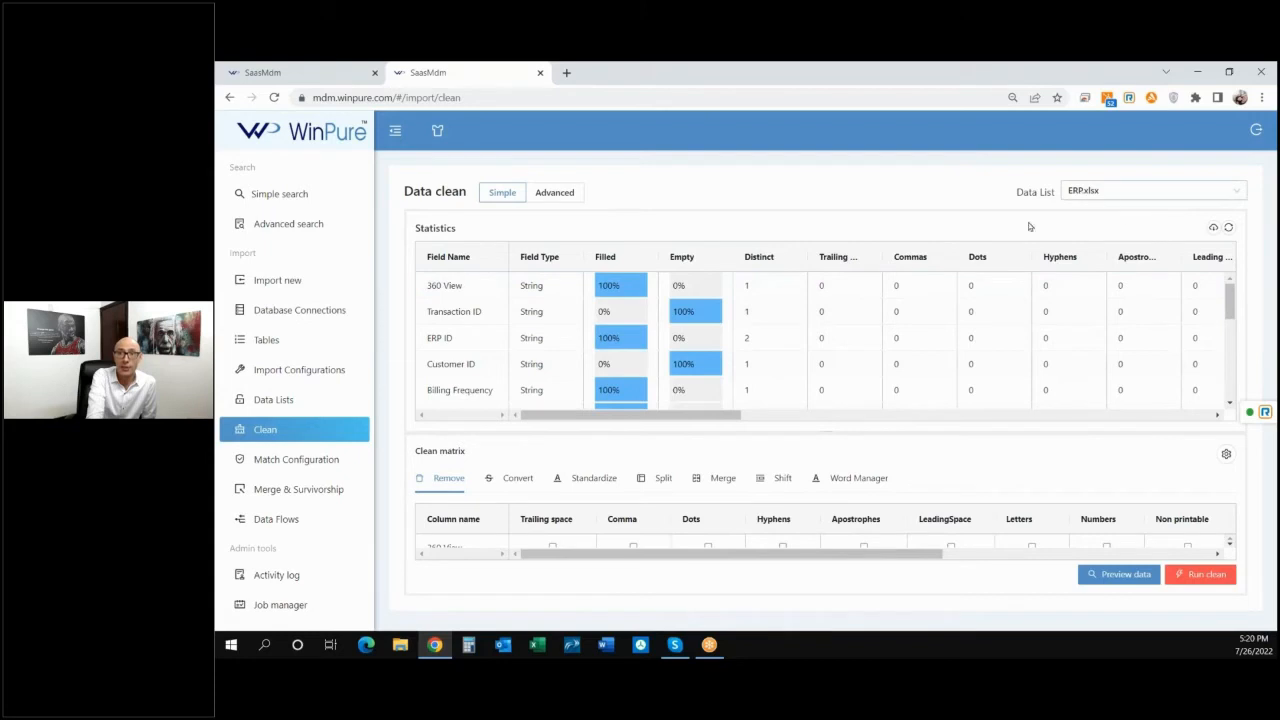
pyautogui.moveTo(829, 431); pyautogui.dragTo(826, 335)
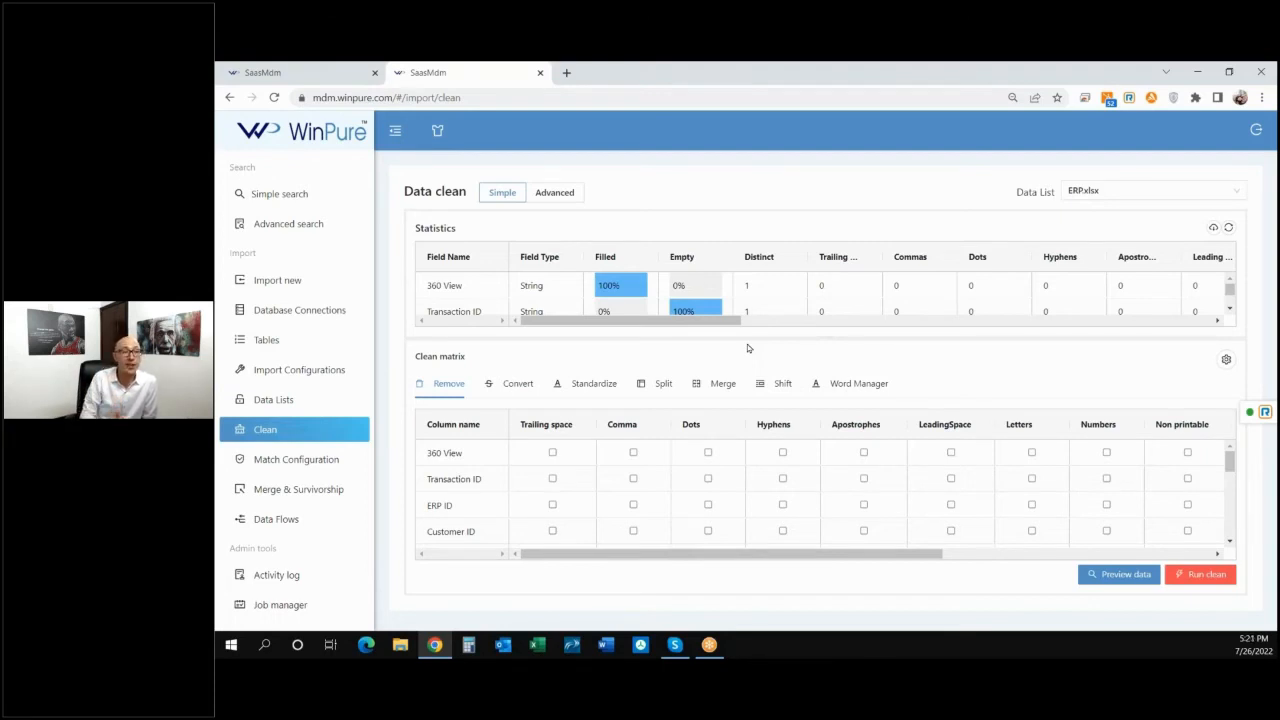
# Preview the ERP.xlsx data, compare its name, address, street, locality and Admin Area columns, and close the preview
pyautogui.click(1101, 575)
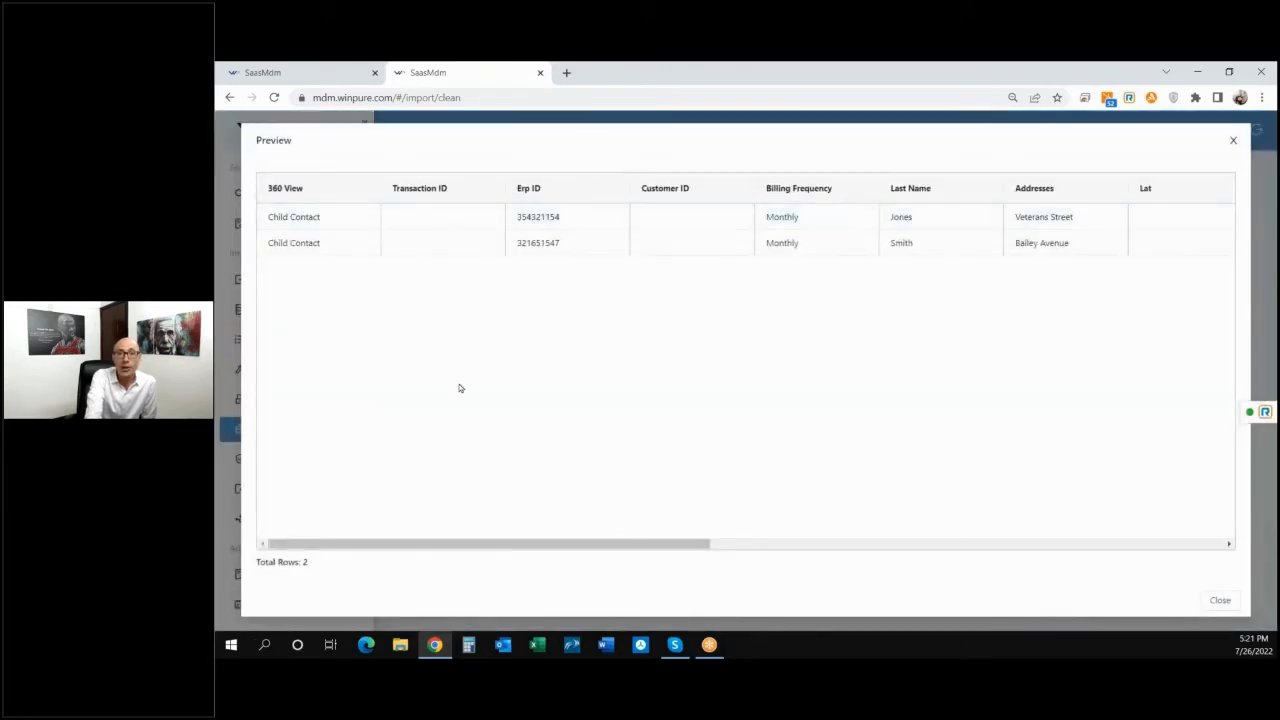
pyautogui.moveTo(474, 546); pyautogui.dragTo(734, 551)
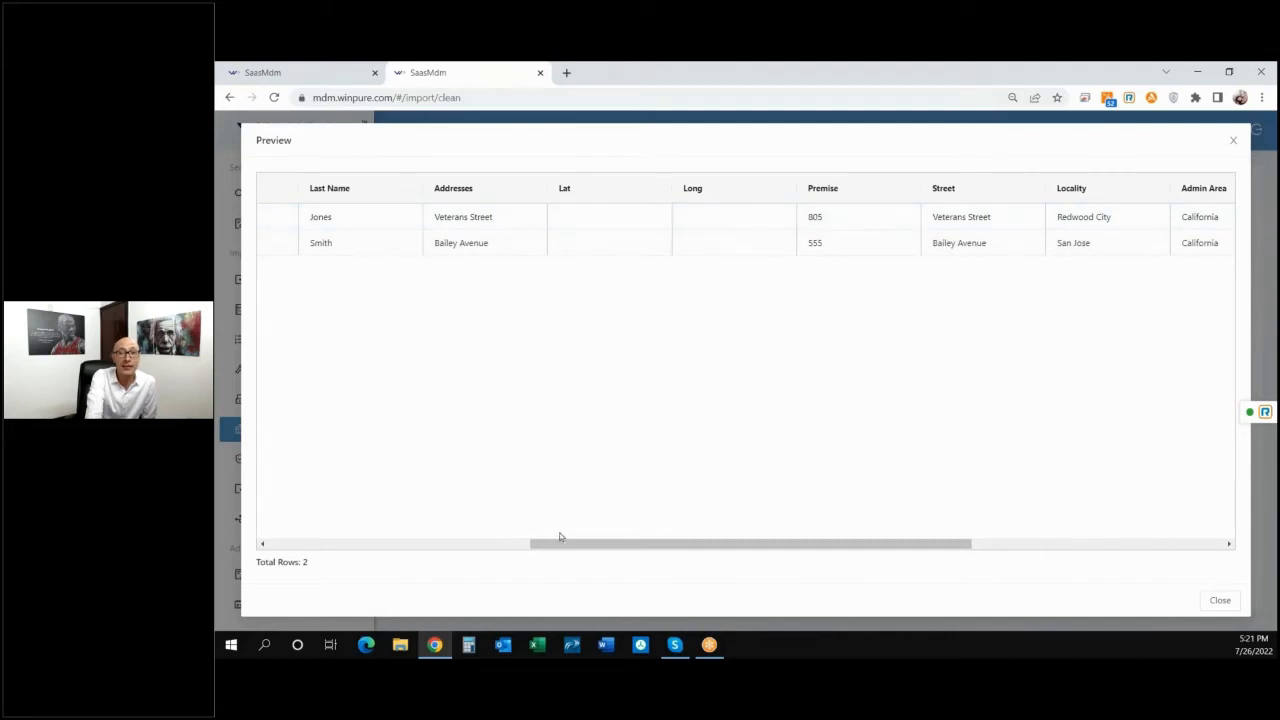
pyautogui.moveTo(560, 539); pyautogui.dragTo(791, 520)
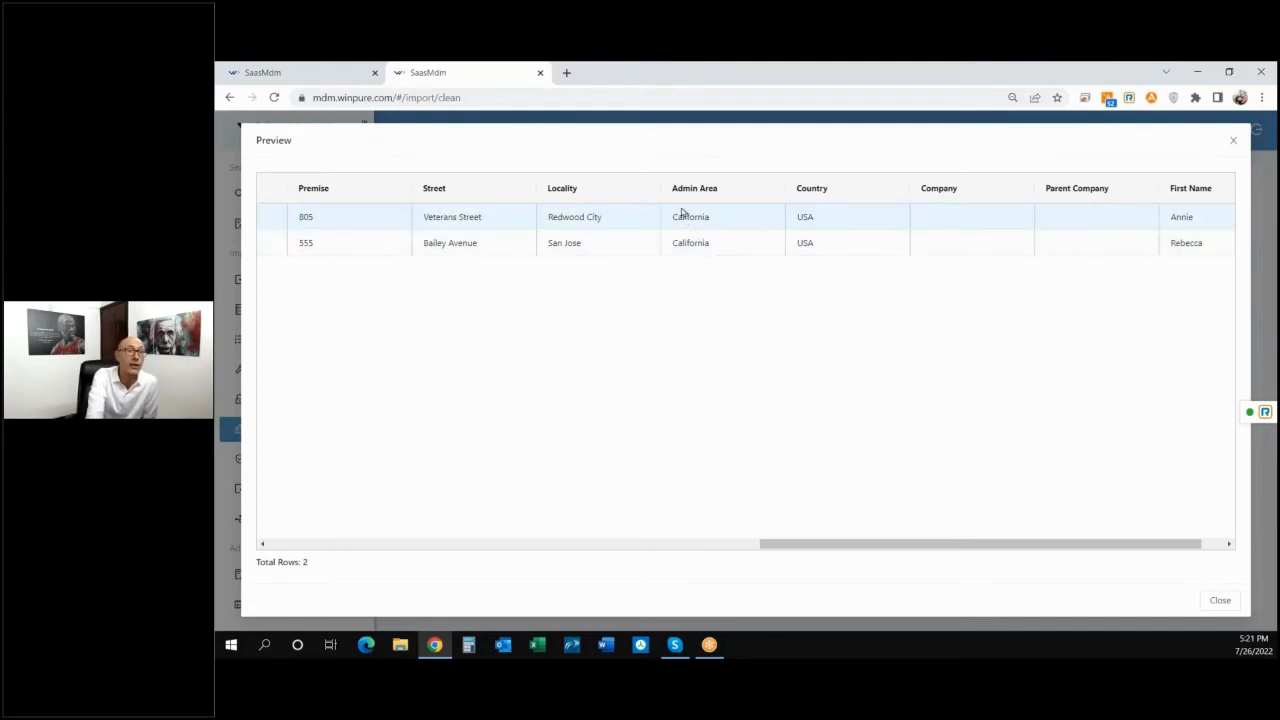
pyautogui.moveTo(820, 543); pyautogui.dragTo(615, 548)
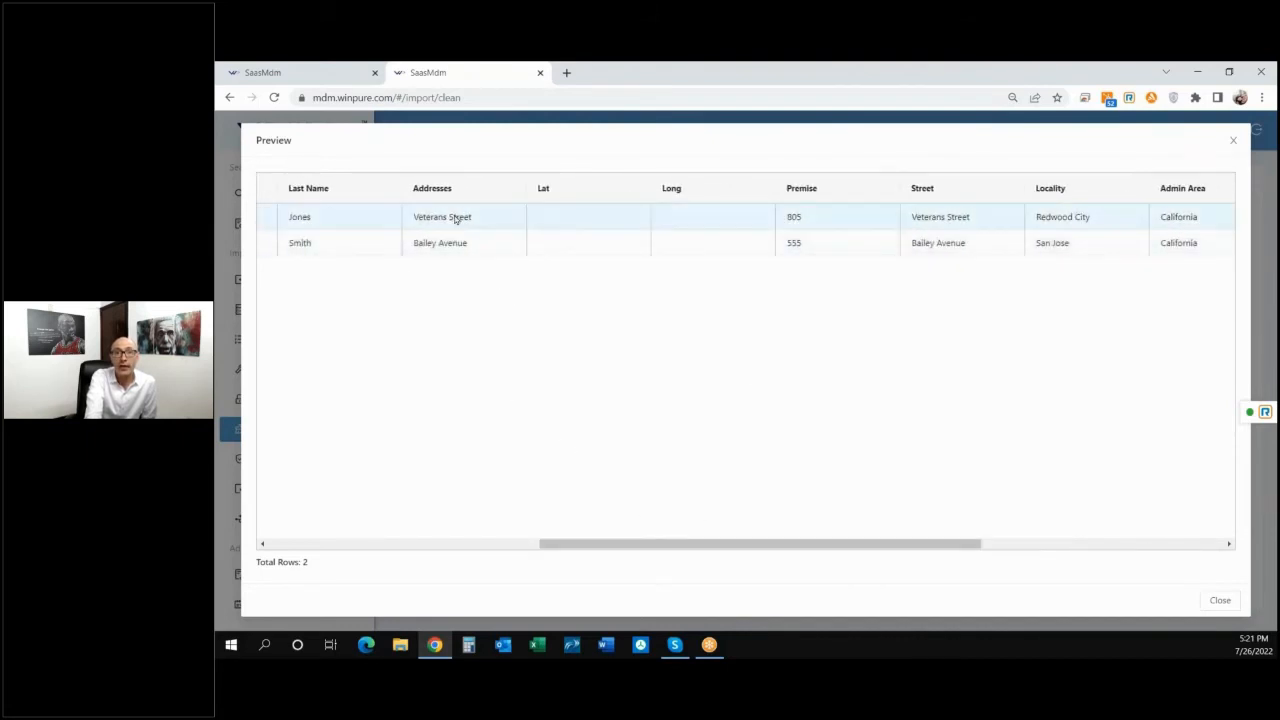
pyautogui.moveTo(780, 543); pyautogui.dragTo(963, 530)
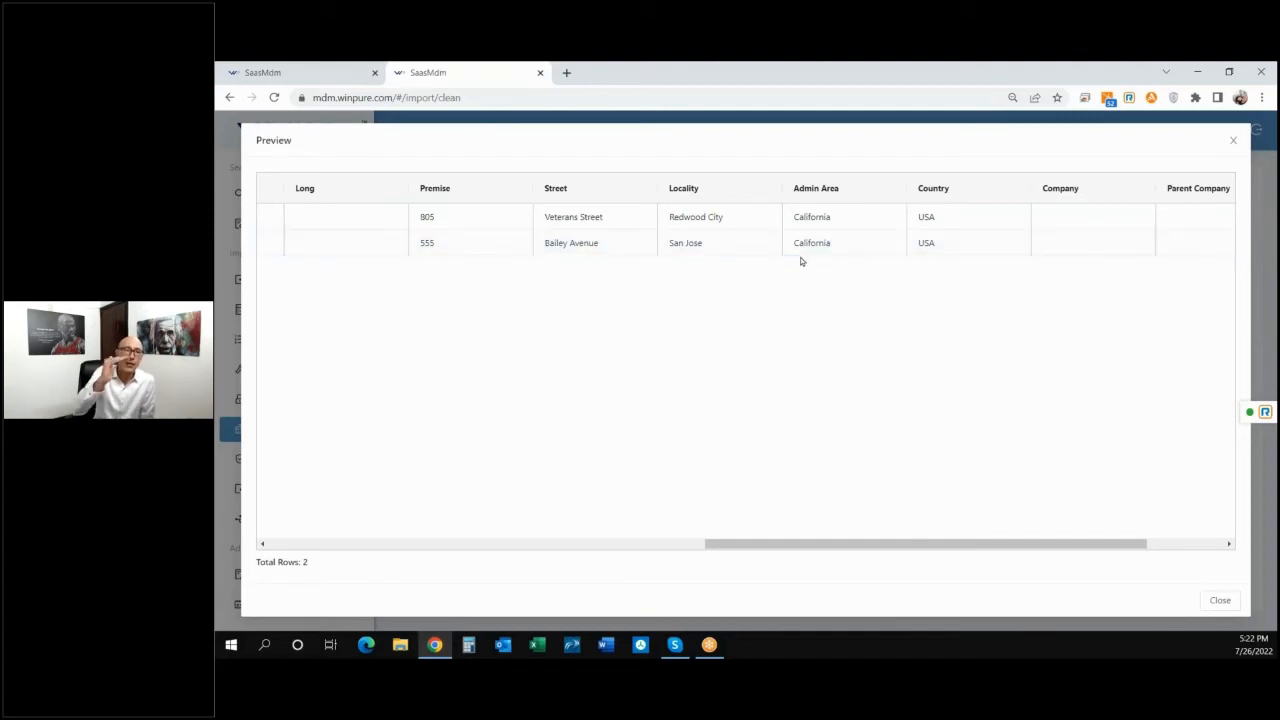
pyautogui.click(1218, 601)
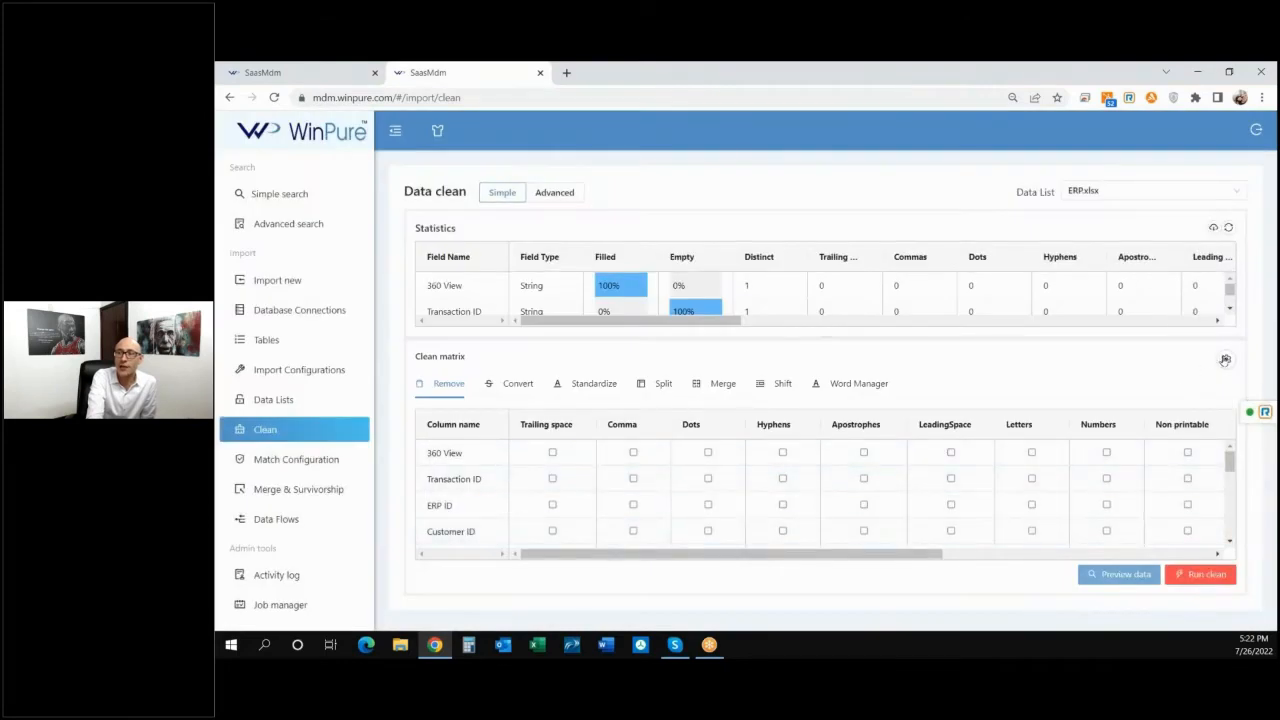
# Load the saved clean matrix ERP Step 0
pyautogui.click(1226, 362)
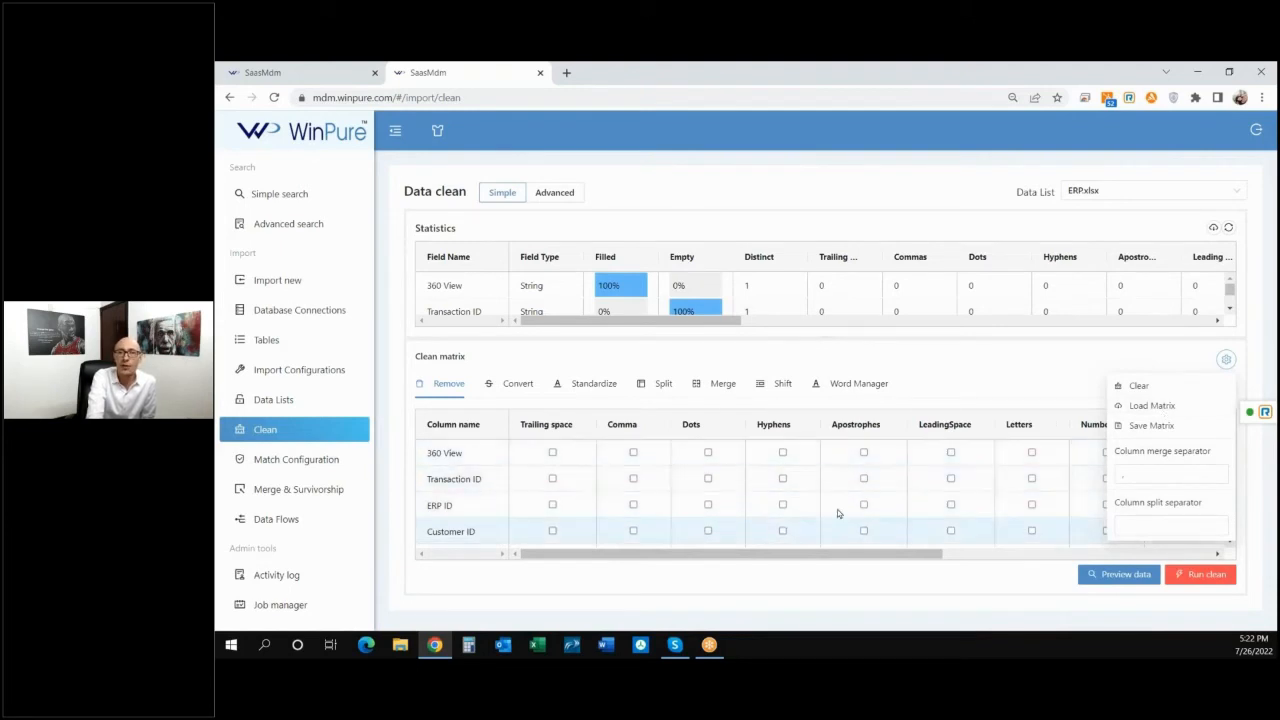
pyautogui.click(1152, 406)
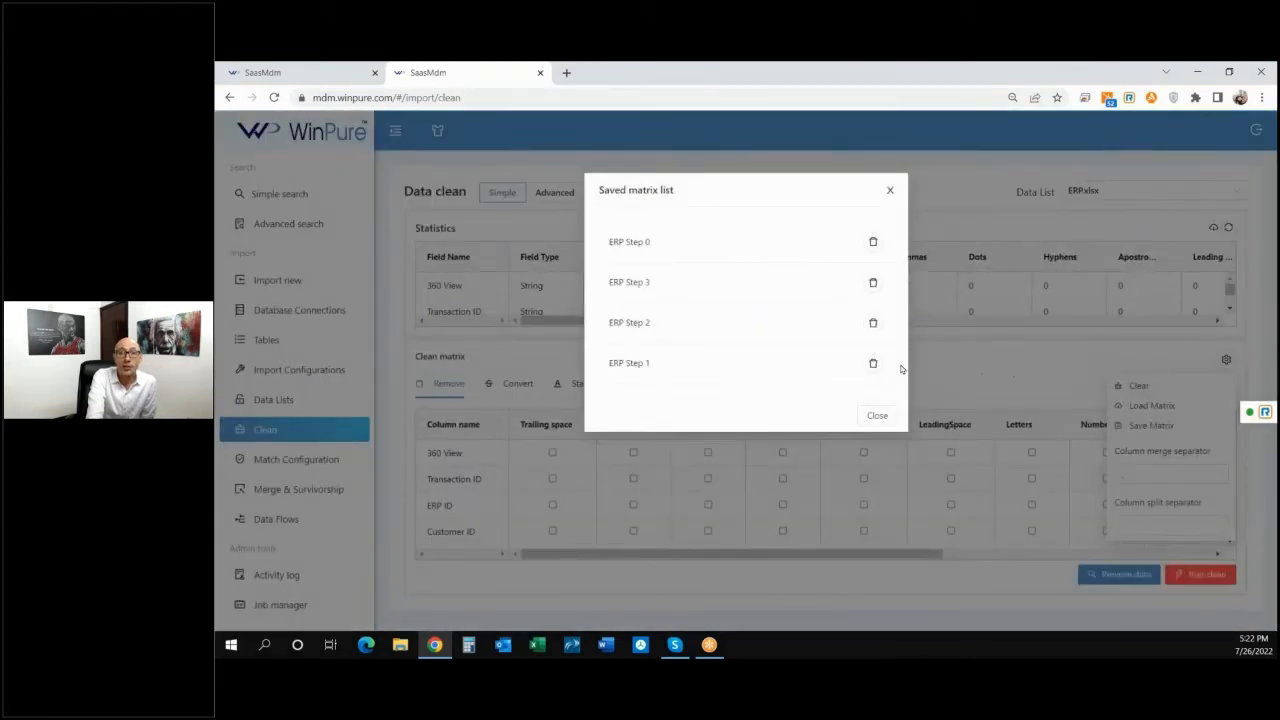
pyautogui.click(640, 242)
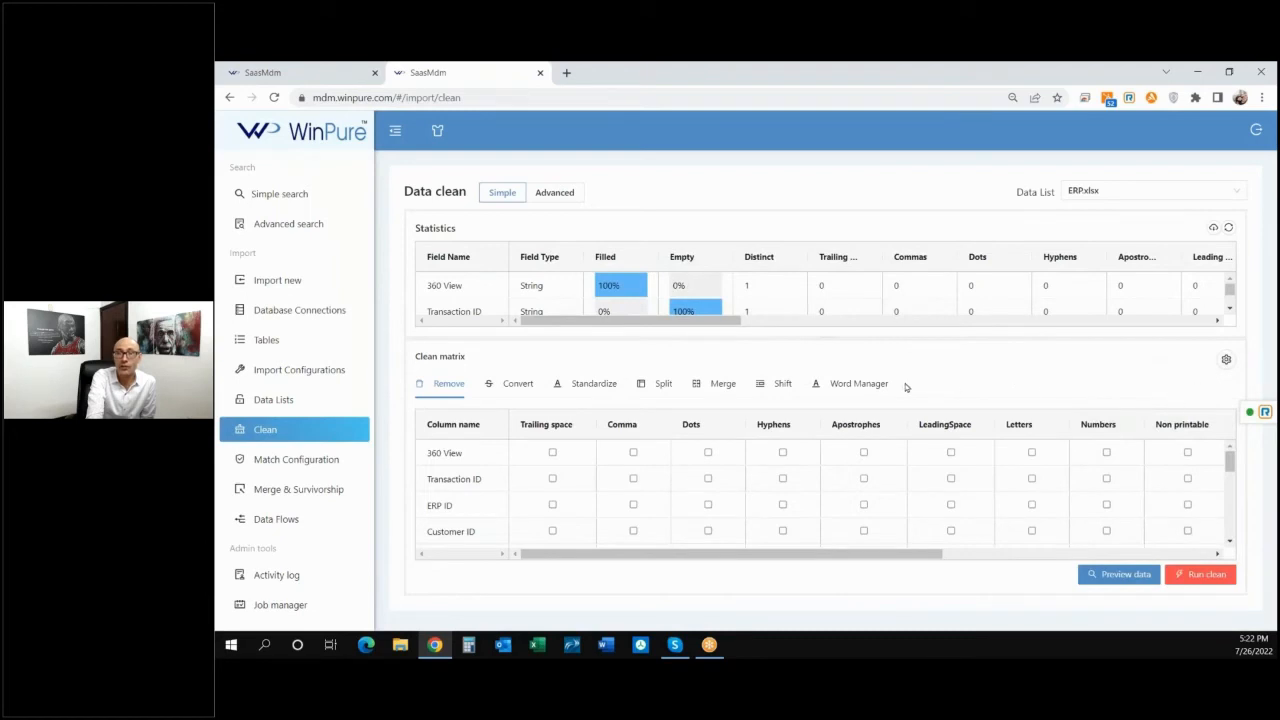
# Check the Word Manager rule for the Admin Area column that replaces the whole word California with CA, and accept it
pyautogui.click(858, 384)
pyautogui.scroll(-6, 600, 466)
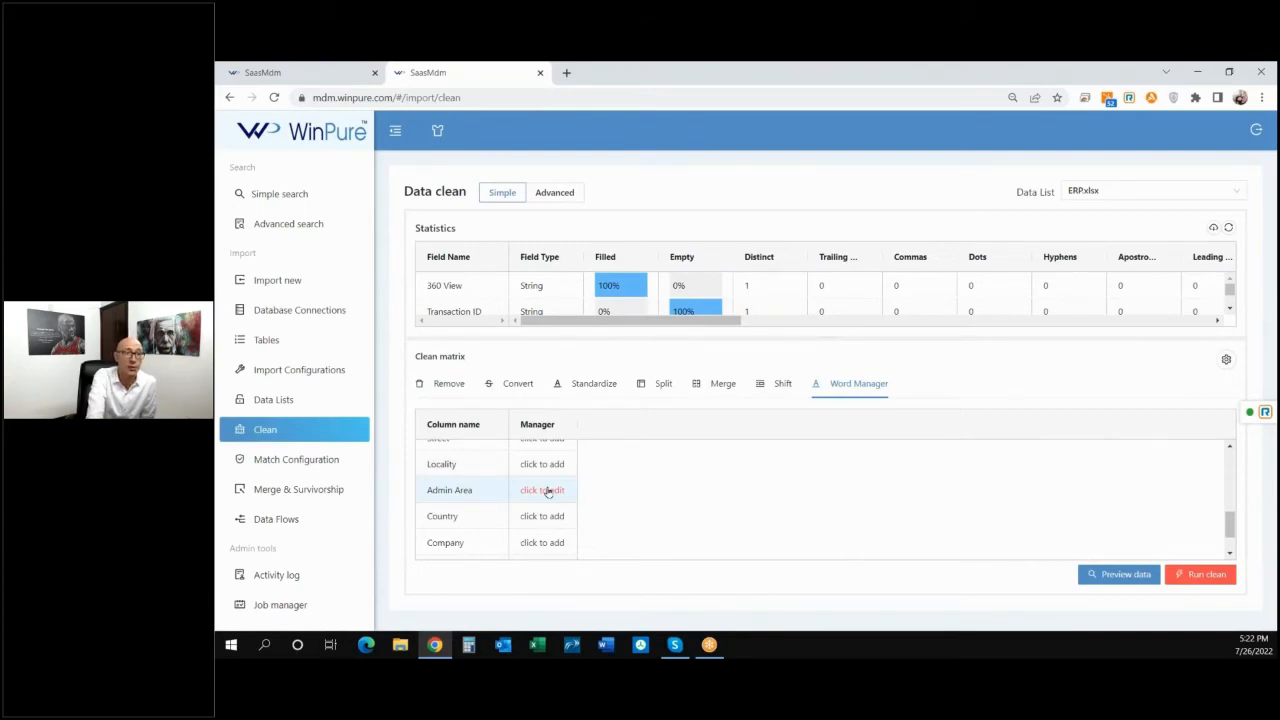
pyautogui.click(547, 490)
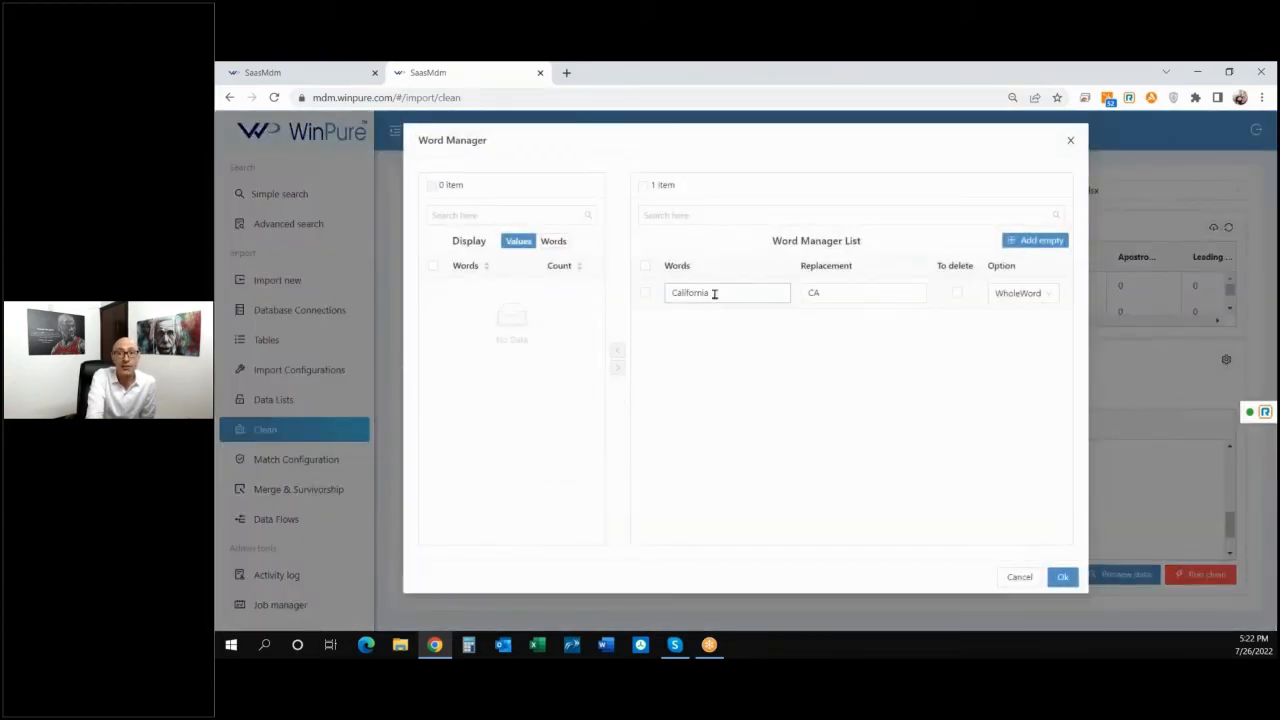
pyautogui.click(714, 293)
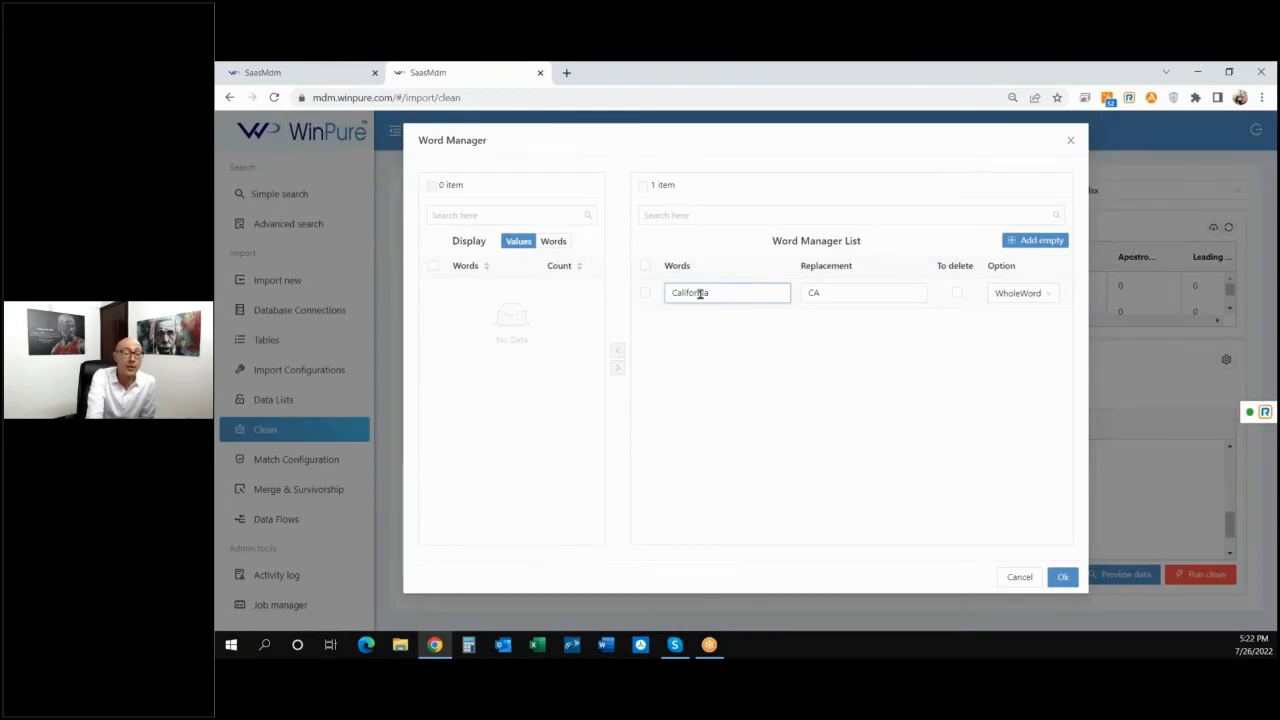
pyautogui.click(812, 291)
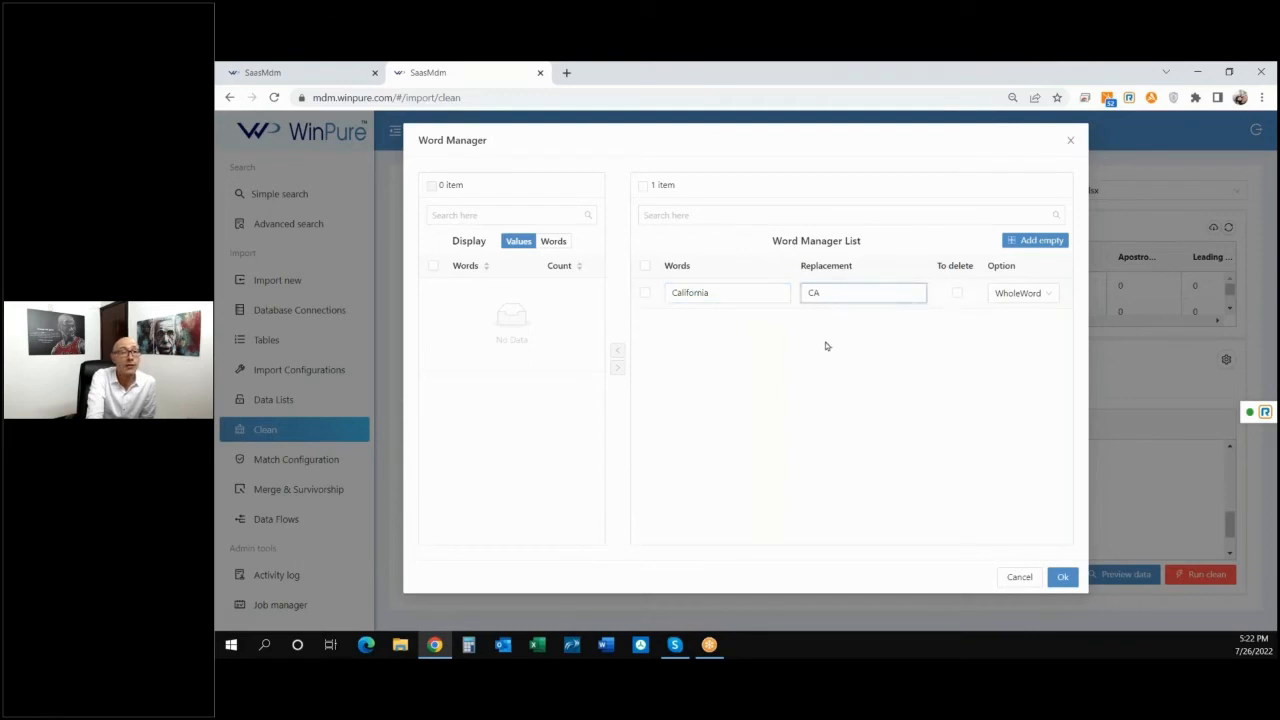
pyautogui.click(1060, 577)
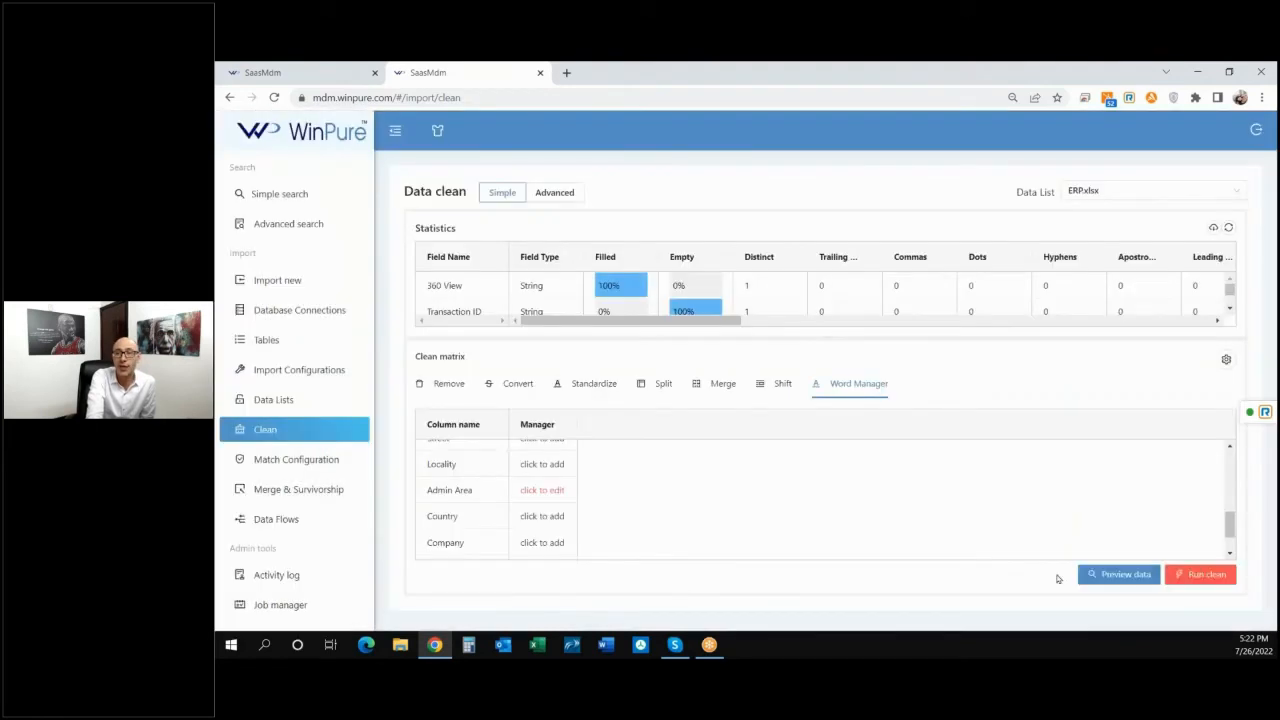
# Preview the data with the loaded matrix applied, check both Admin Area values, and close the preview
pyautogui.click(1100, 574)
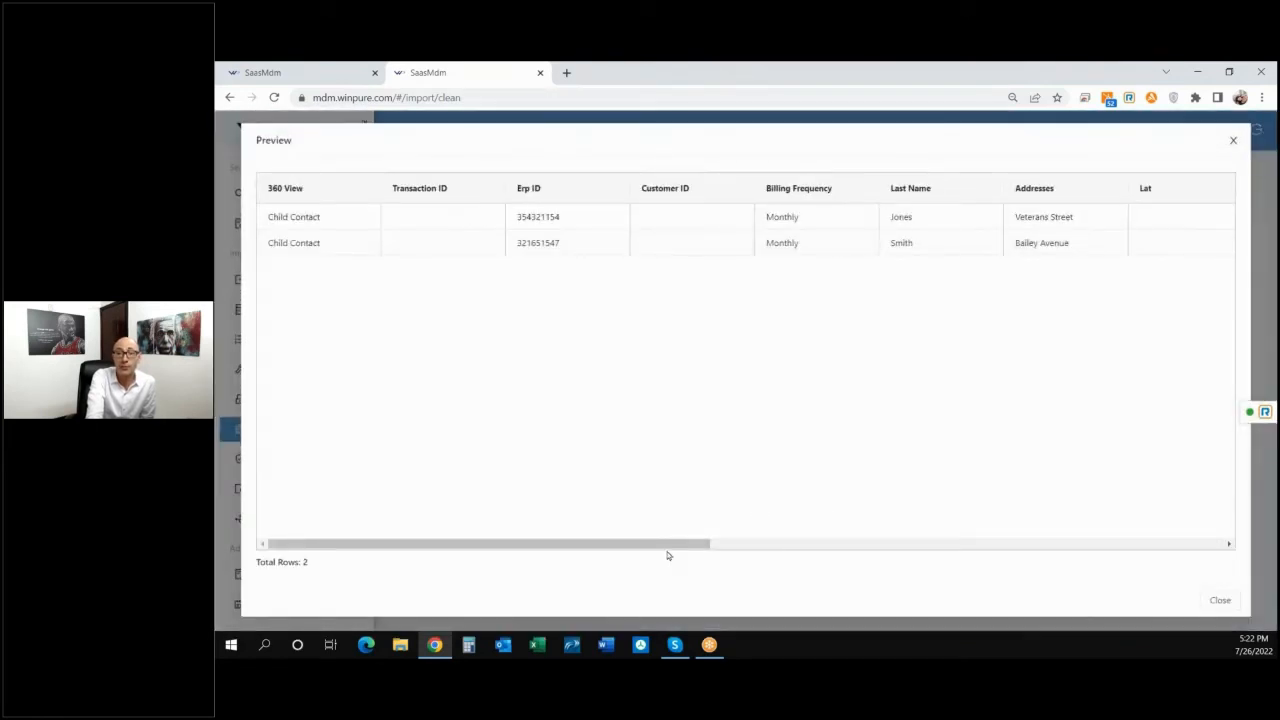
pyautogui.moveTo(737, 546); pyautogui.dragTo(1179, 548)
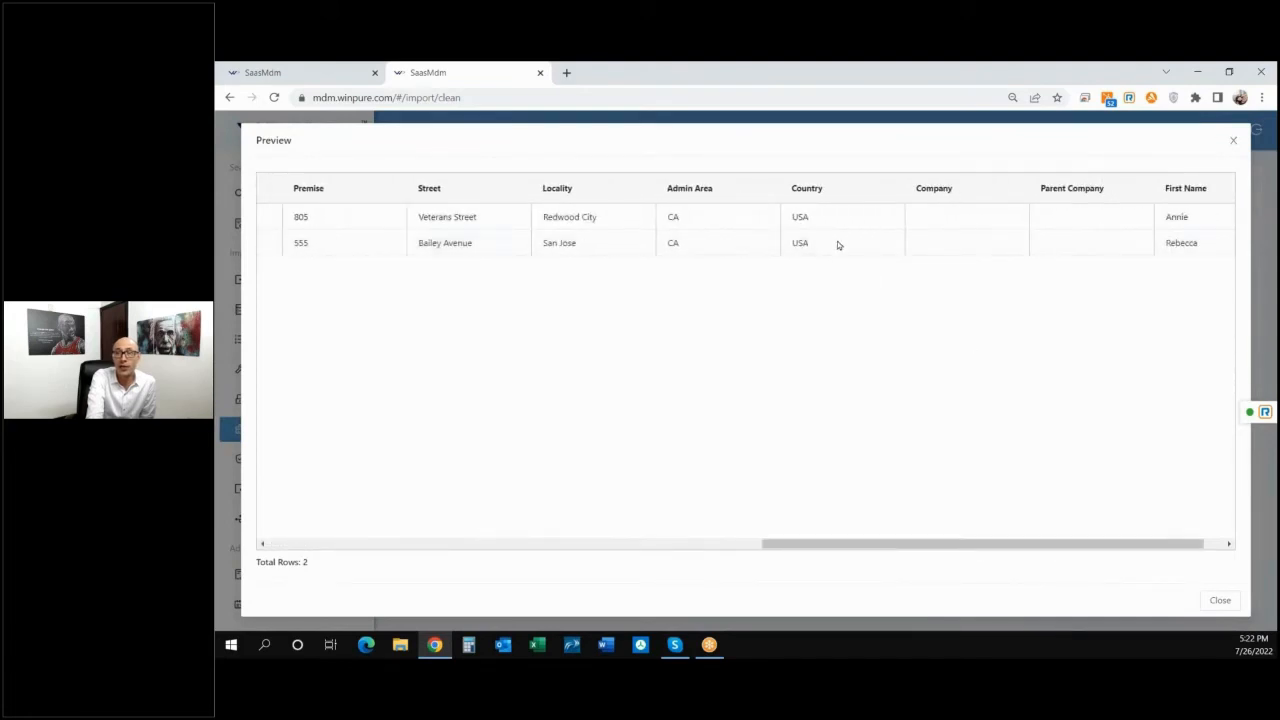
pyautogui.click(714, 220)
pyautogui.click(714, 244)
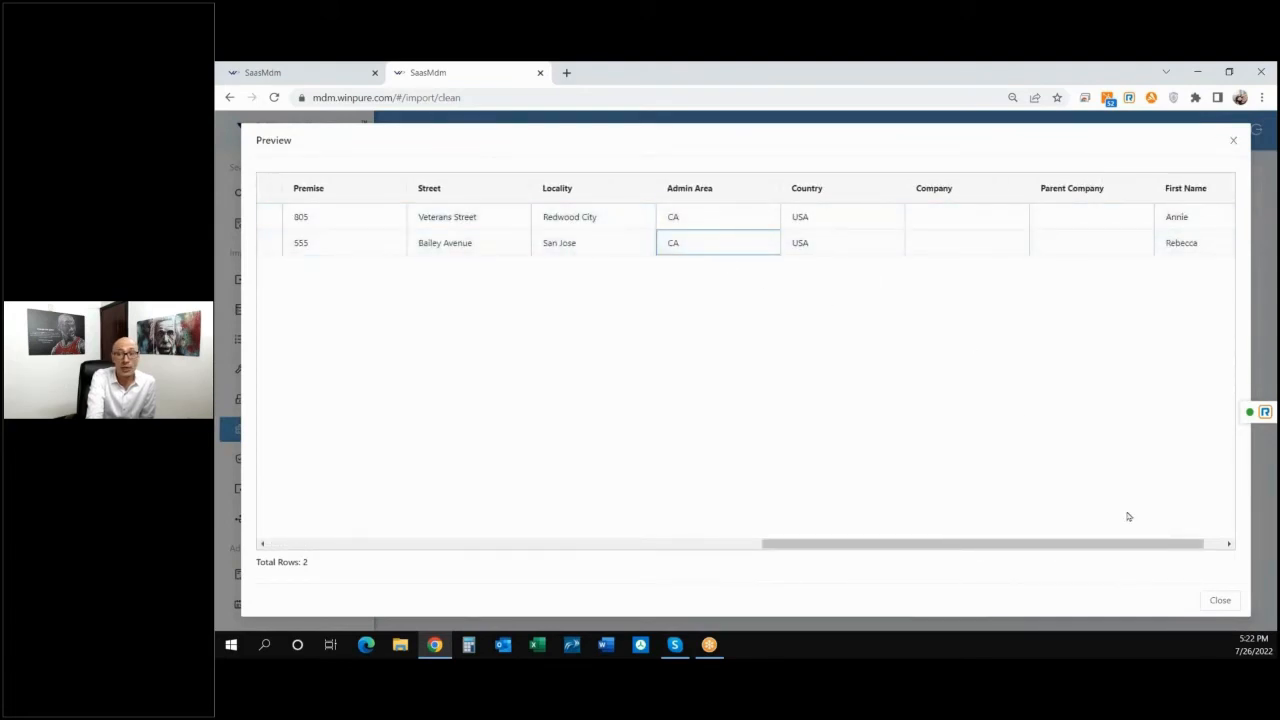
pyautogui.click(1218, 601)
# Run the clean on ERP.xlsx and name the result file ERP 0
pyautogui.click(1200, 574)
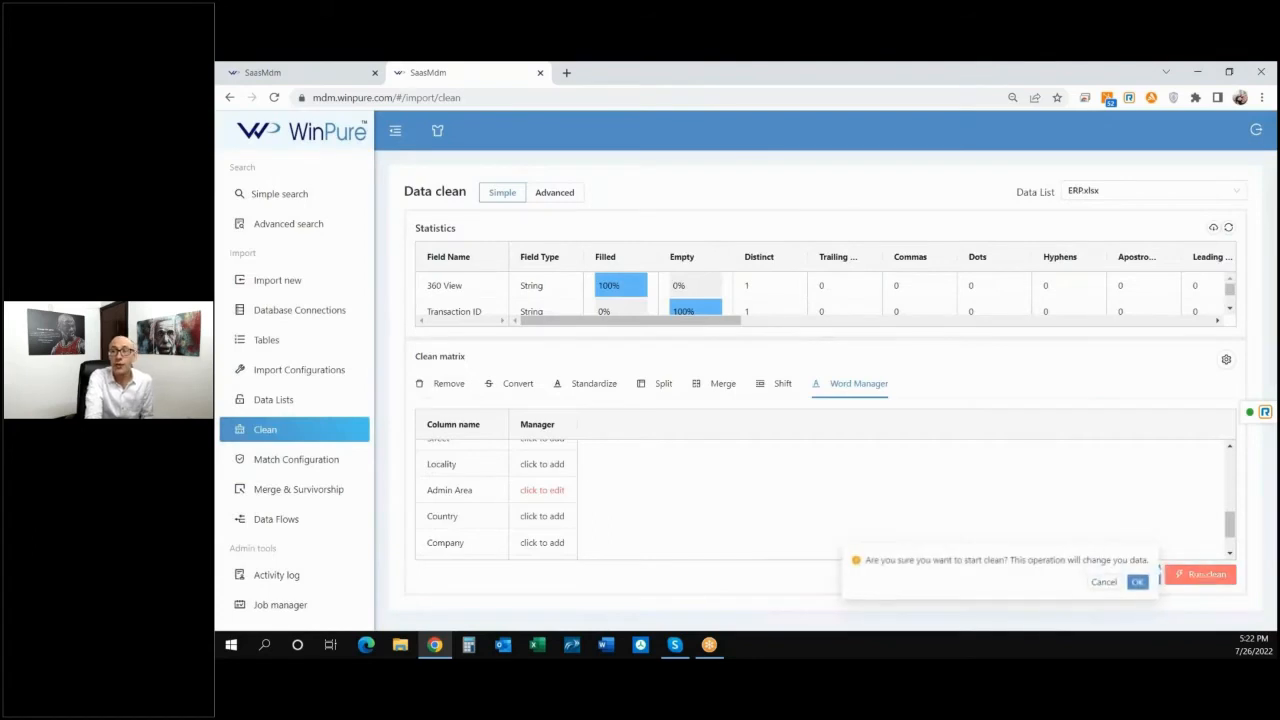
pyautogui.click(1137, 582)
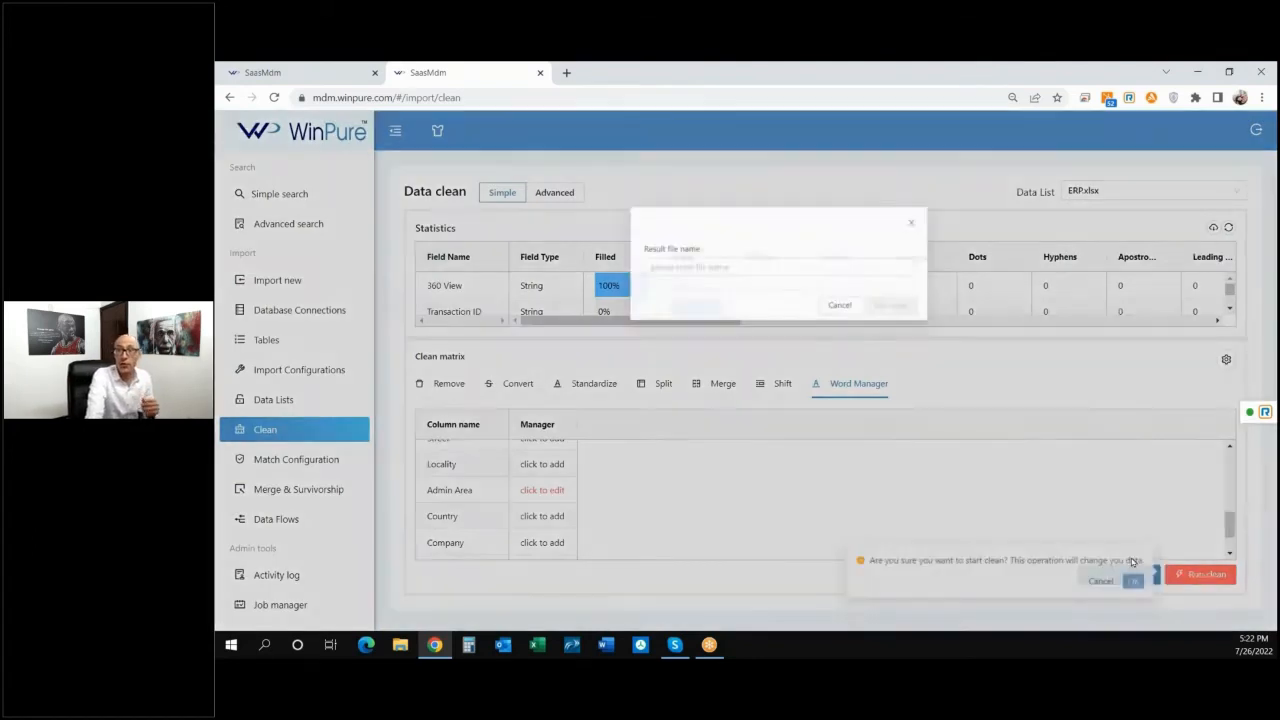
pyautogui.write('ERP')
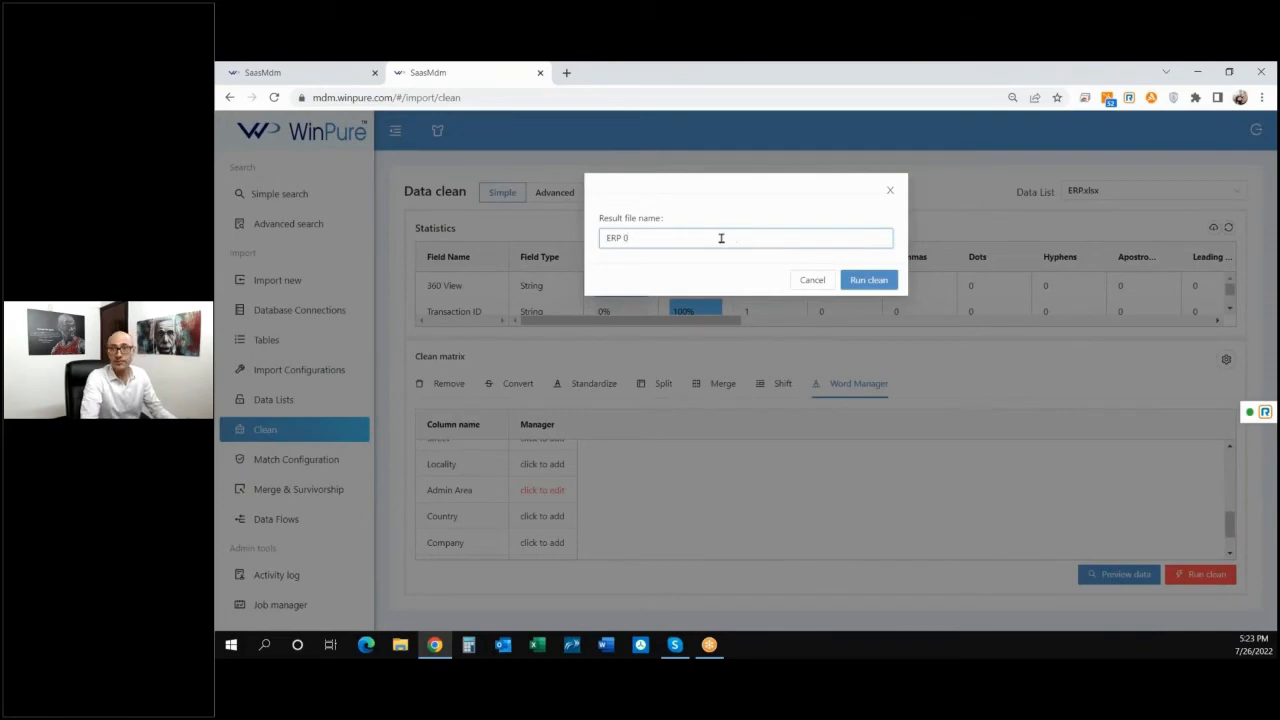
pyautogui.write(' 0')
pyautogui.click(862, 280)
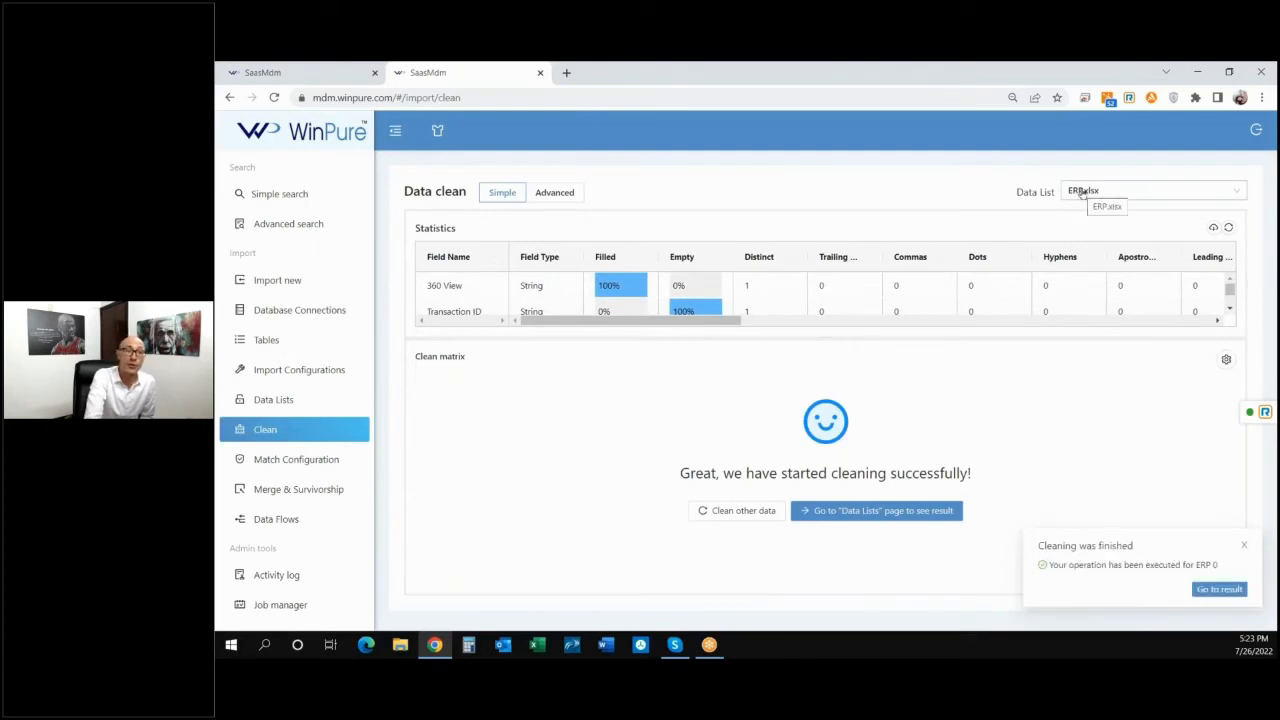
# Open the cleaned ERP 0 list from the data lists, check its Admin Area column, and close it
pyautogui.click(289, 400)
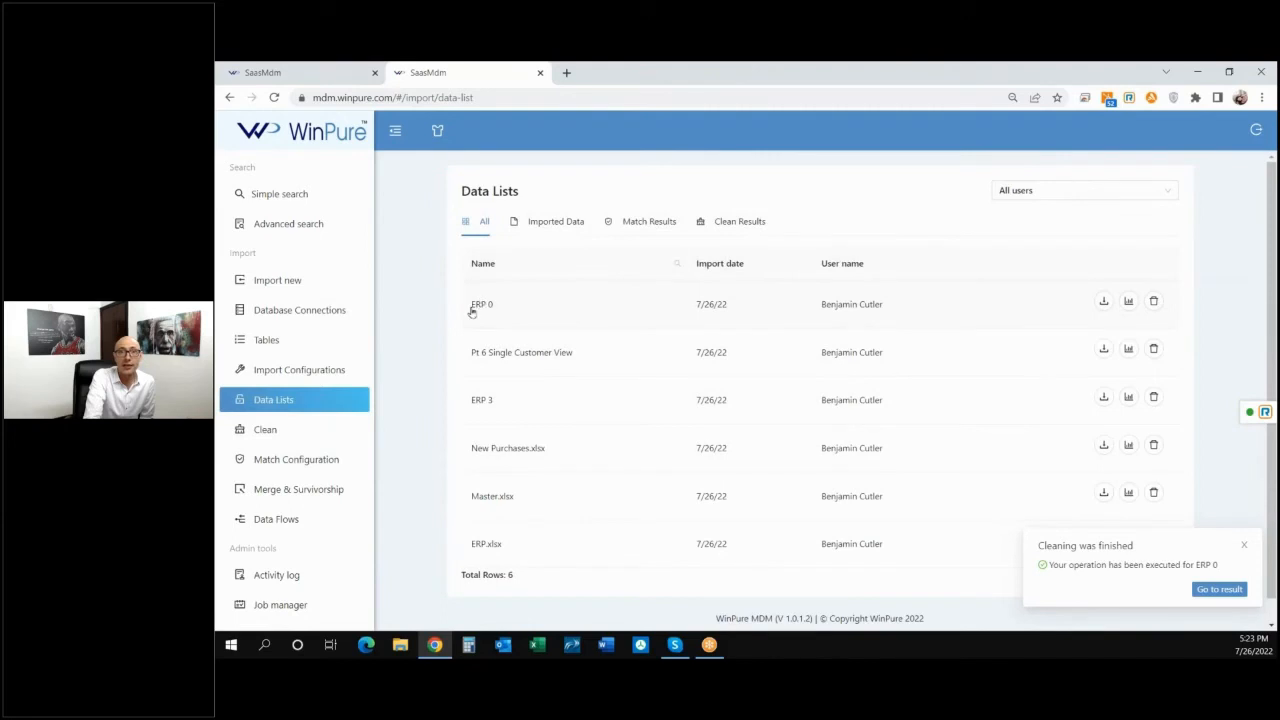
pyautogui.click(482, 305)
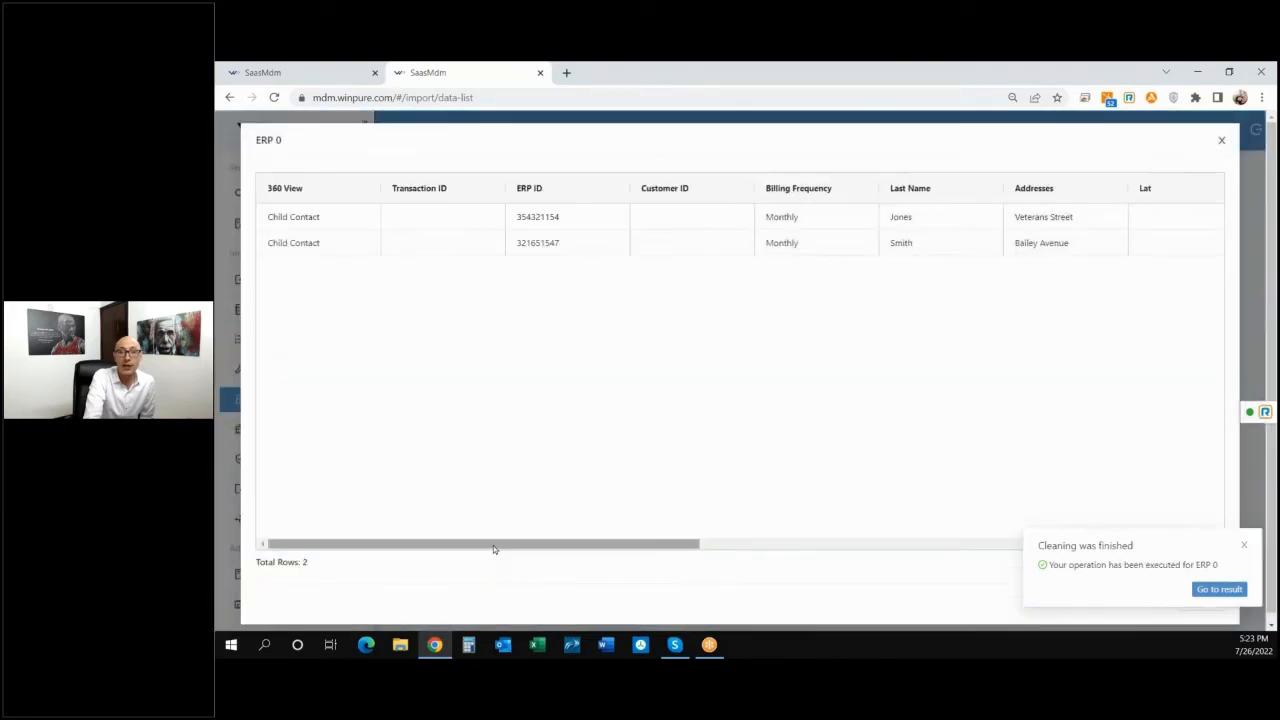
pyautogui.moveTo(494, 543); pyautogui.dragTo(950, 505)
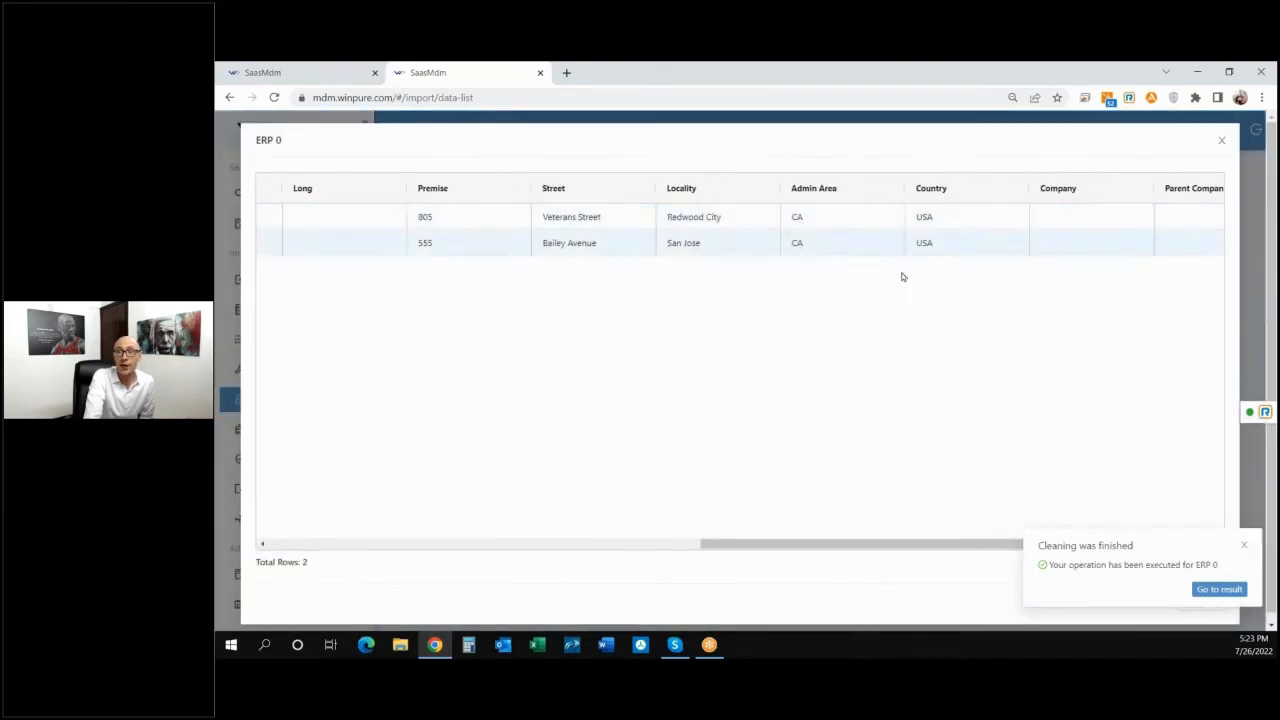
pyautogui.click(1243, 546)
pyautogui.click(1206, 606)
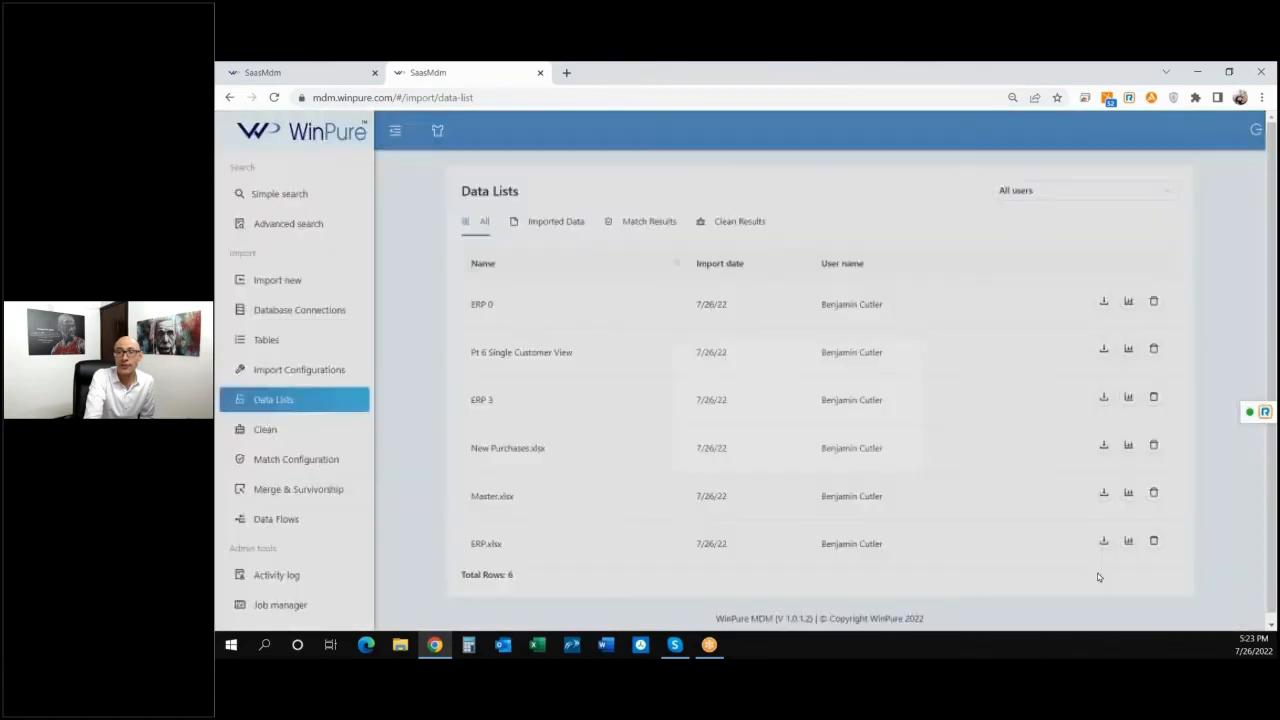
# Select ERP 0 as the data list to clean, preview its columns across to First Name, and close the preview
pyautogui.click(273, 431)
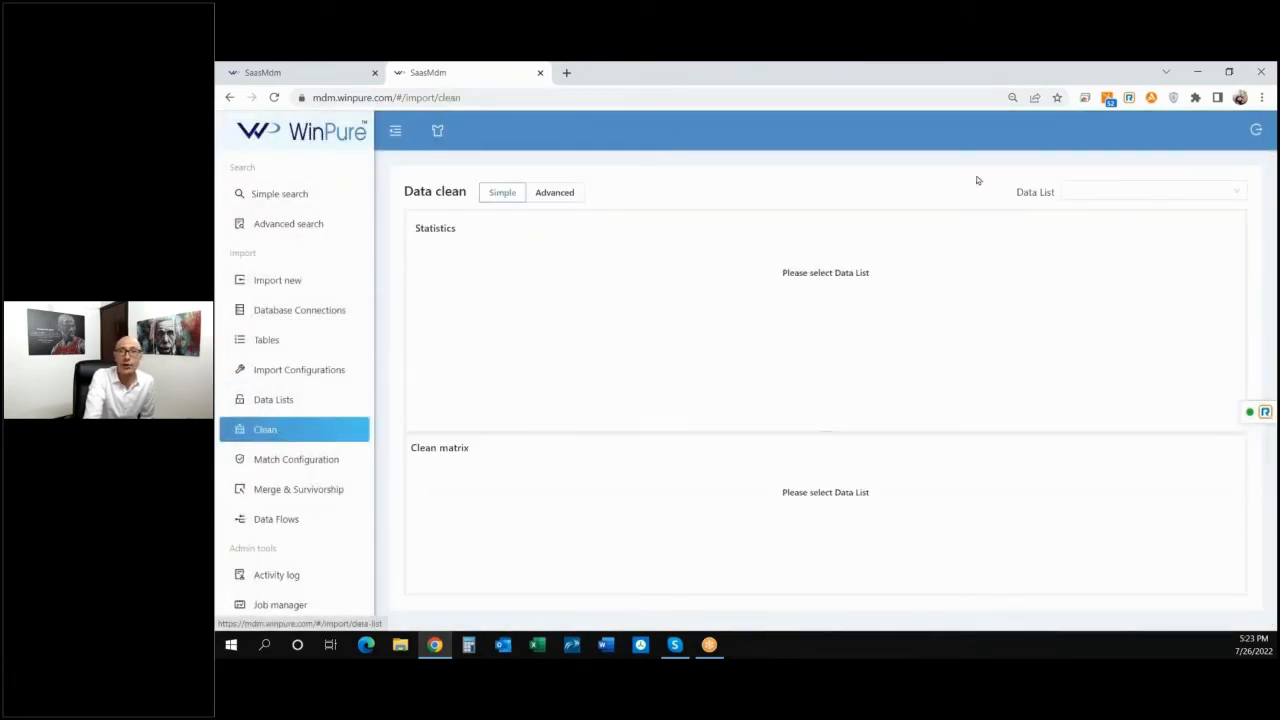
pyautogui.click(1083, 193)
pyautogui.click(1075, 216)
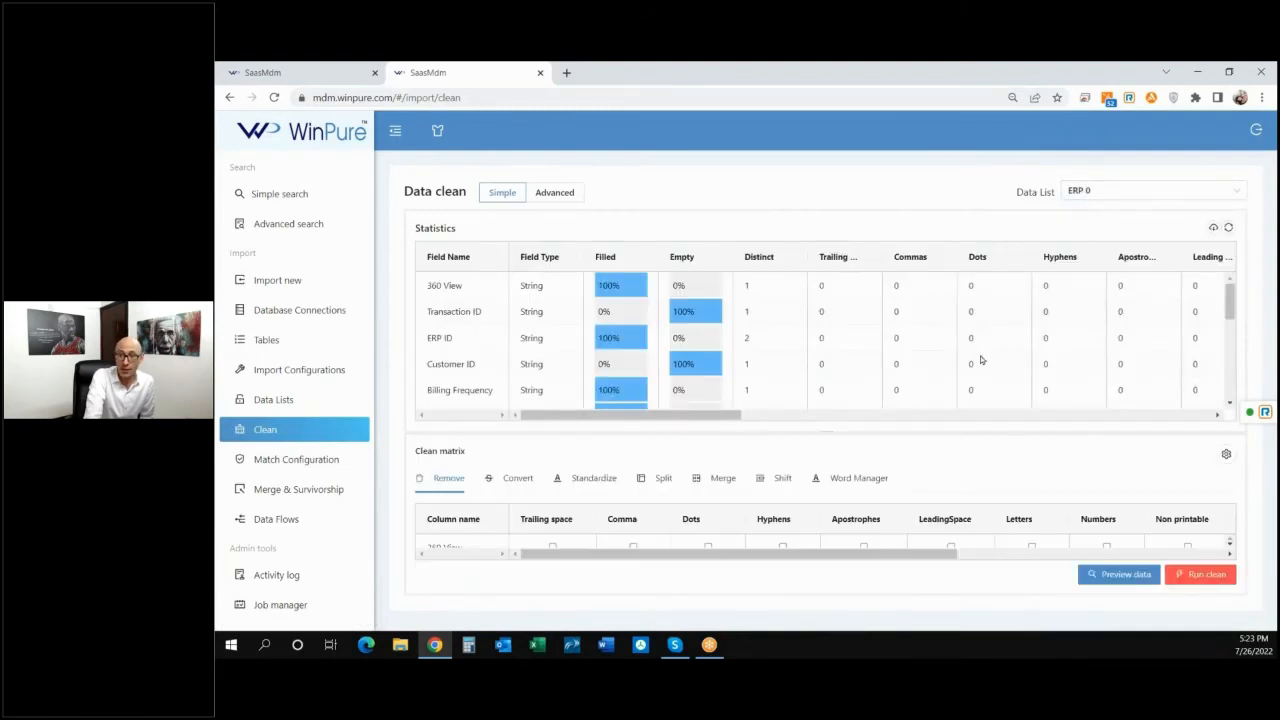
pyautogui.click(1119, 574)
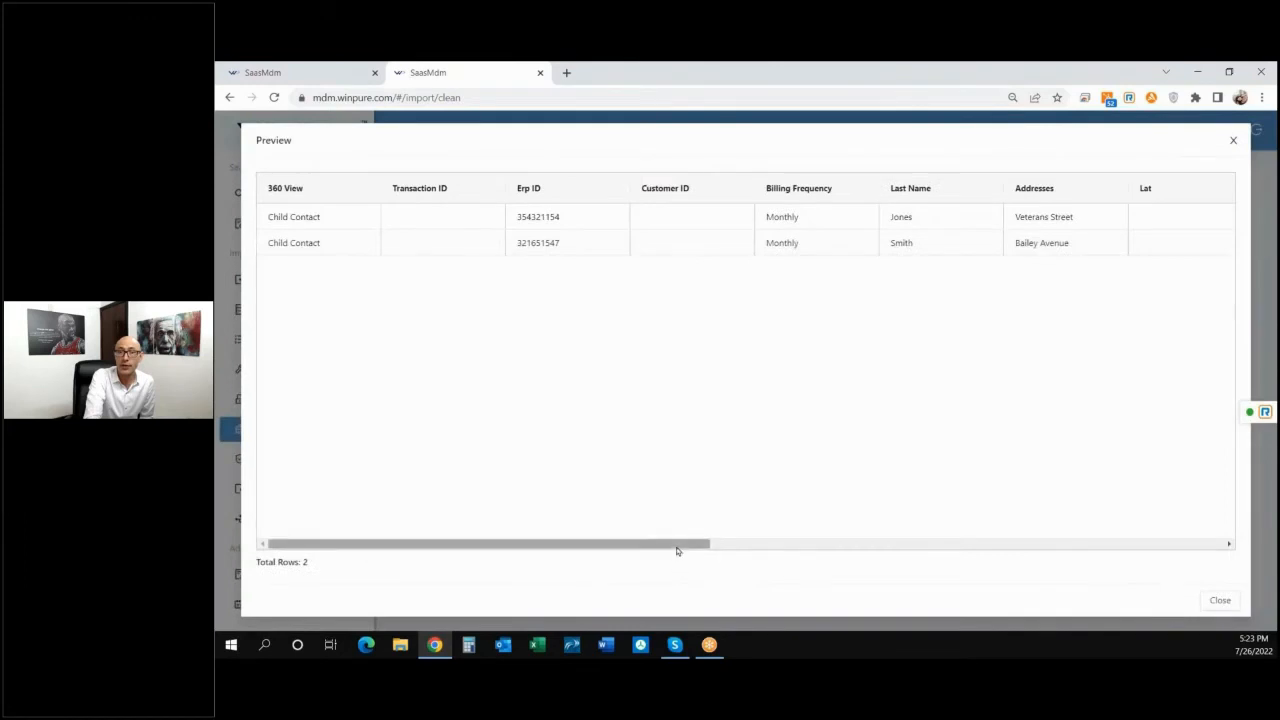
pyautogui.moveTo(677, 546); pyautogui.dragTo(1222, 535)
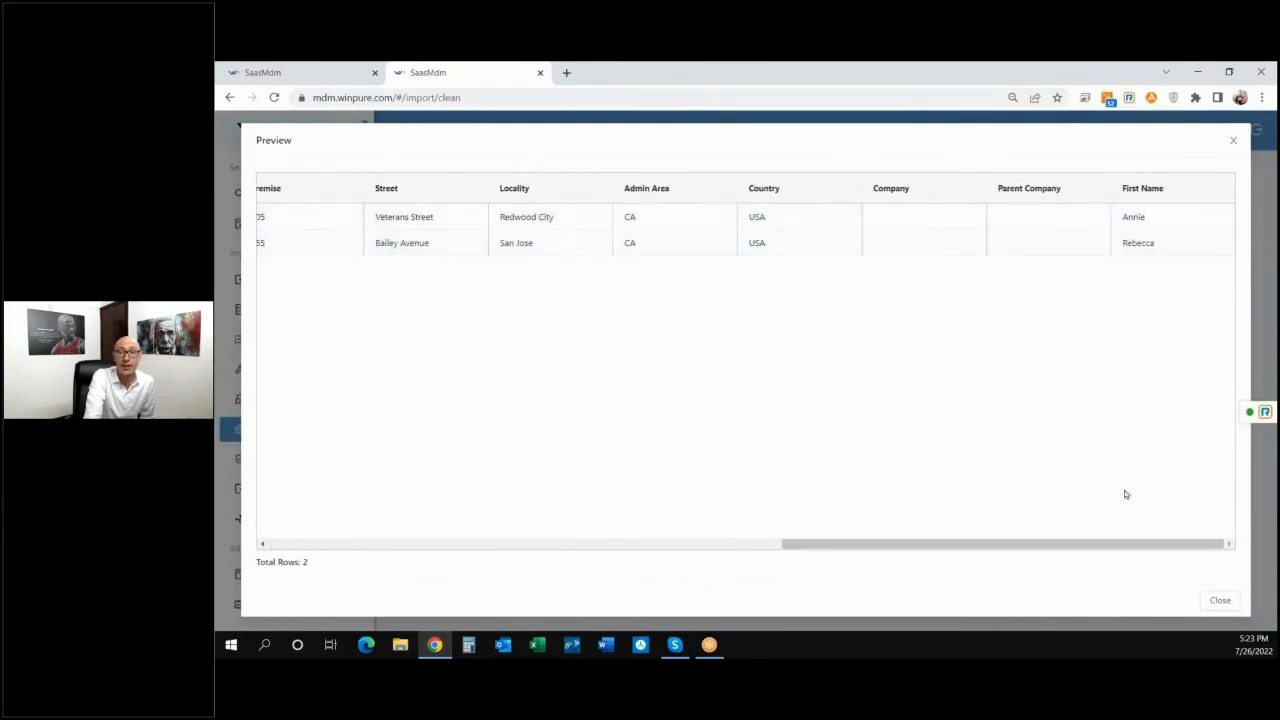
pyautogui.click(1218, 600)
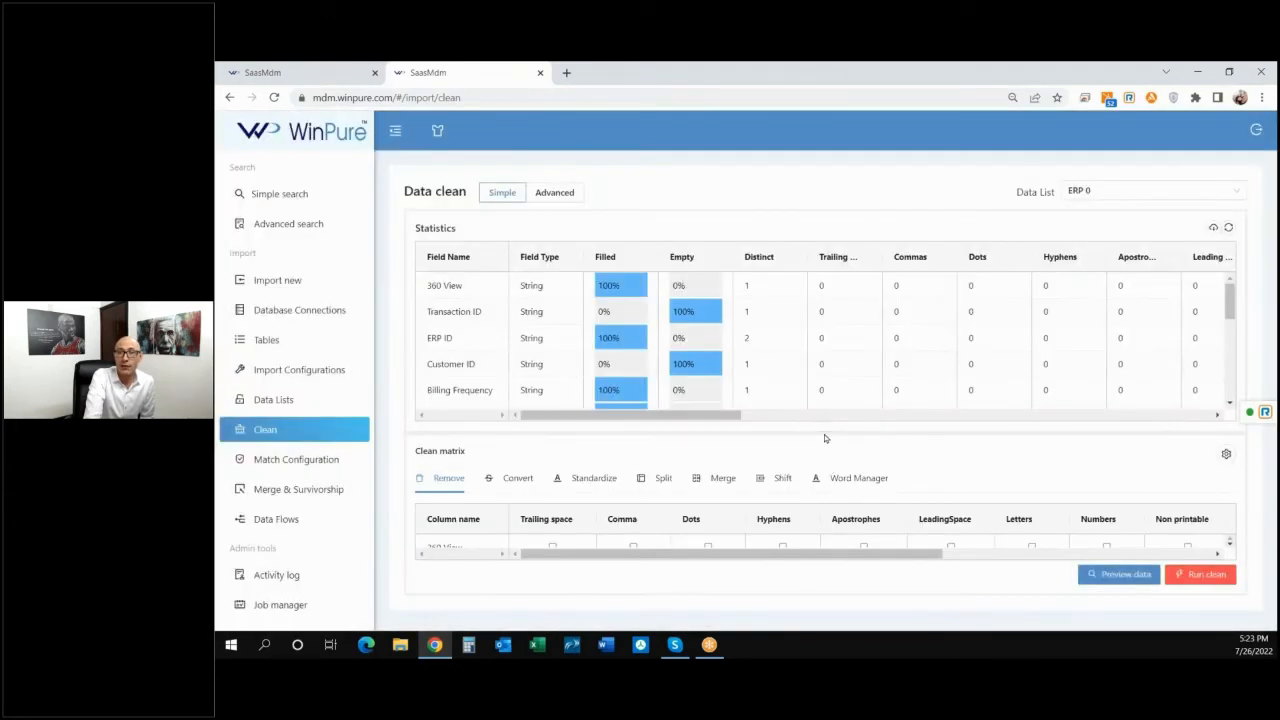
# Enlarge the clean matrix area and load the saved matrix ERP Step 1
pyautogui.moveTo(824, 439); pyautogui.dragTo(865, 336)
pyautogui.click(1226, 357)
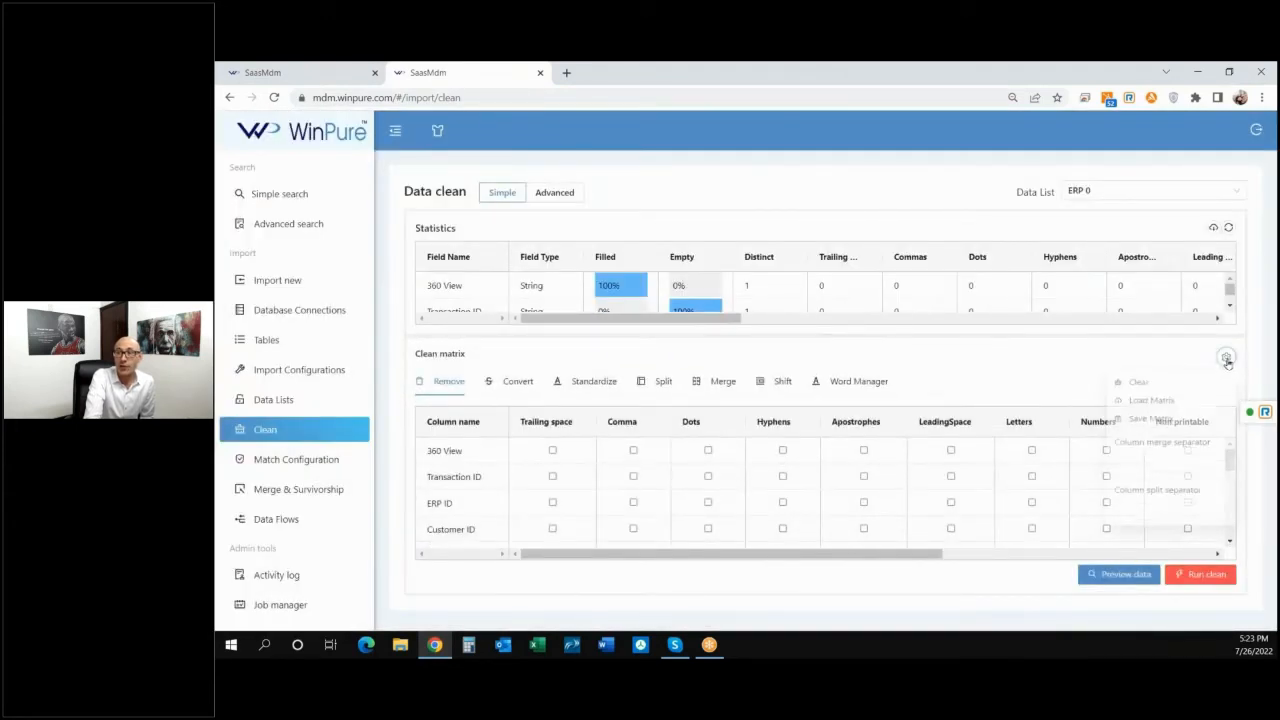
pyautogui.click(1146, 405)
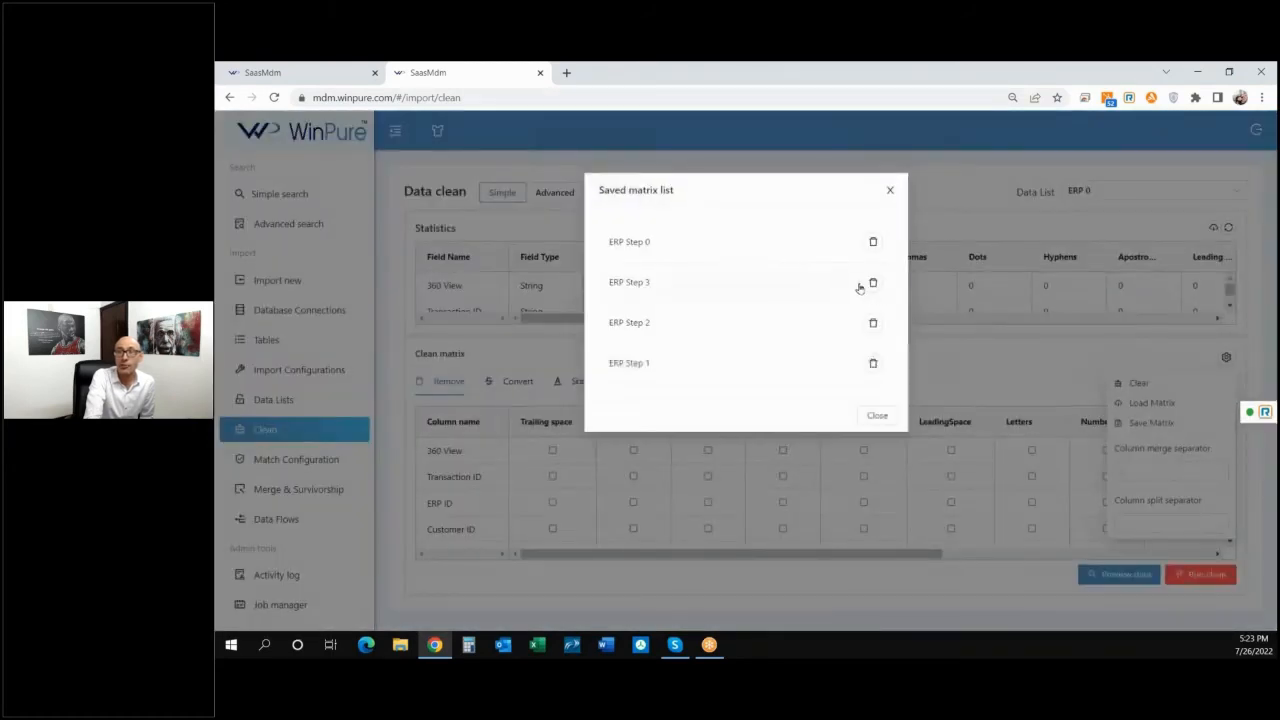
pyautogui.click(655, 366)
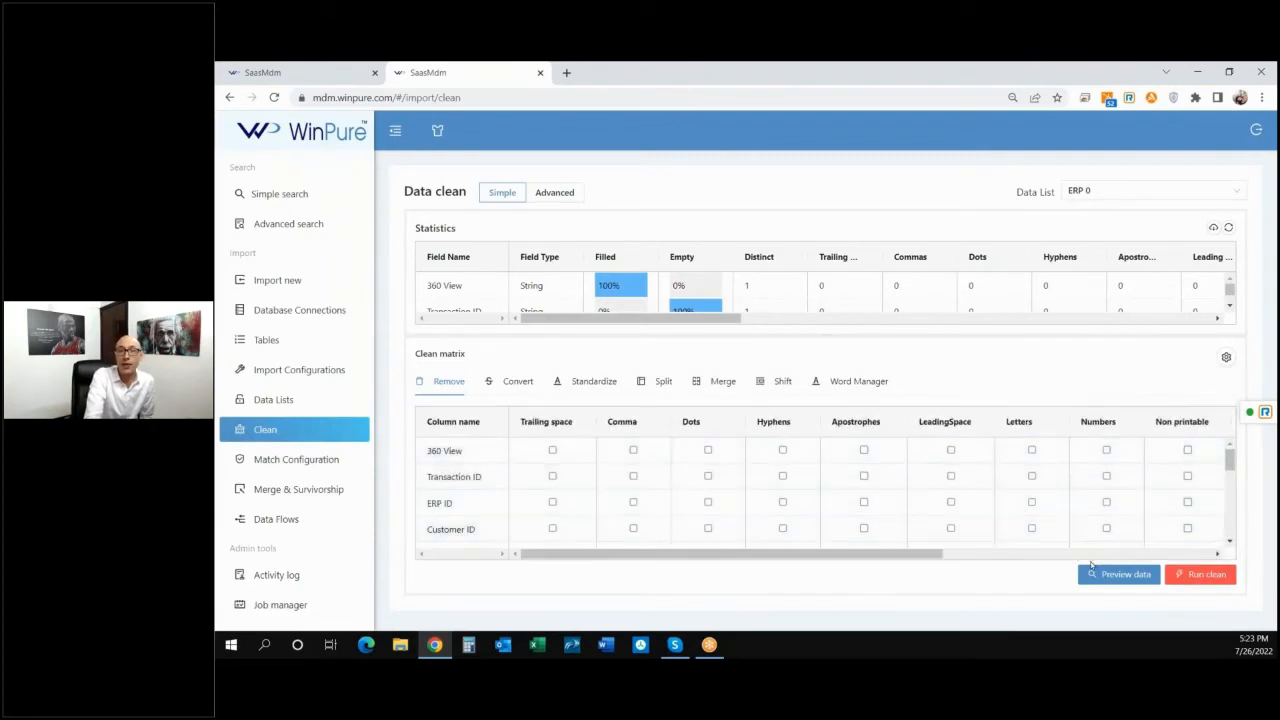
# Preview ERP 0 with the loaded matrix, check the Merge Result column of full names, and close the preview
pyautogui.click(1102, 576)
pyautogui.moveTo(668, 546); pyautogui.dragTo(912, 543)
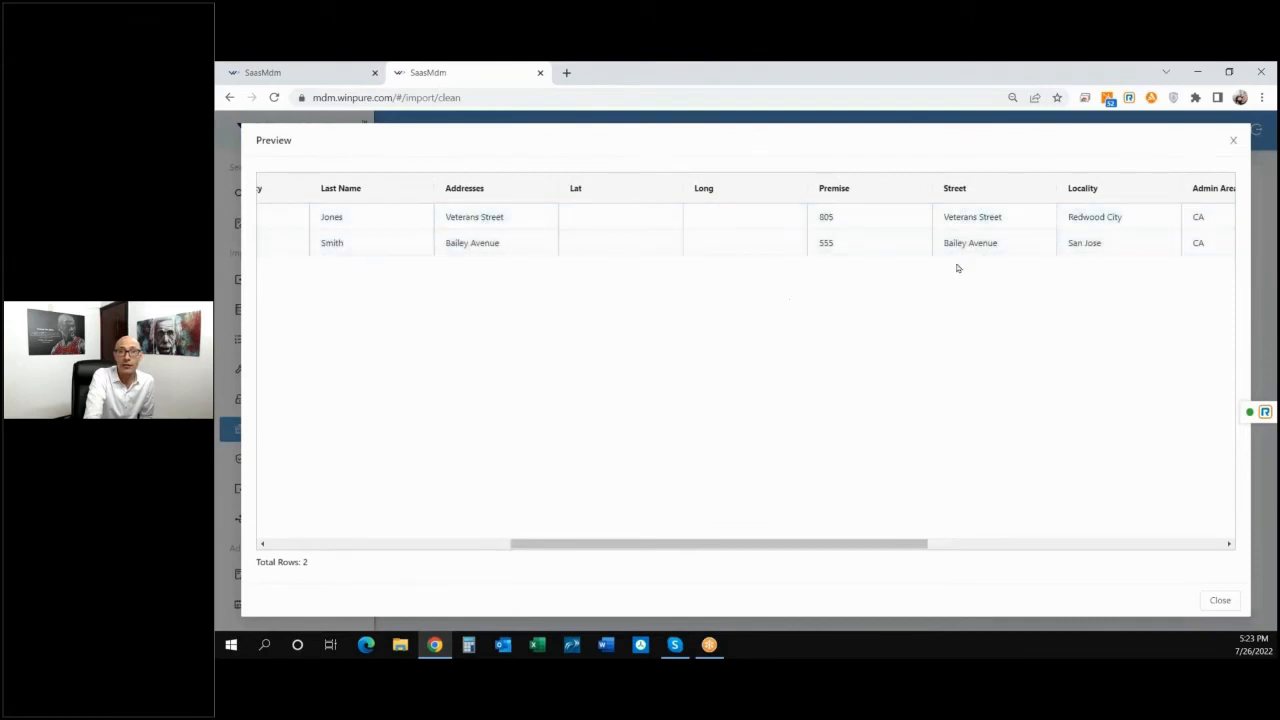
pyautogui.moveTo(856, 544); pyautogui.dragTo(1175, 499)
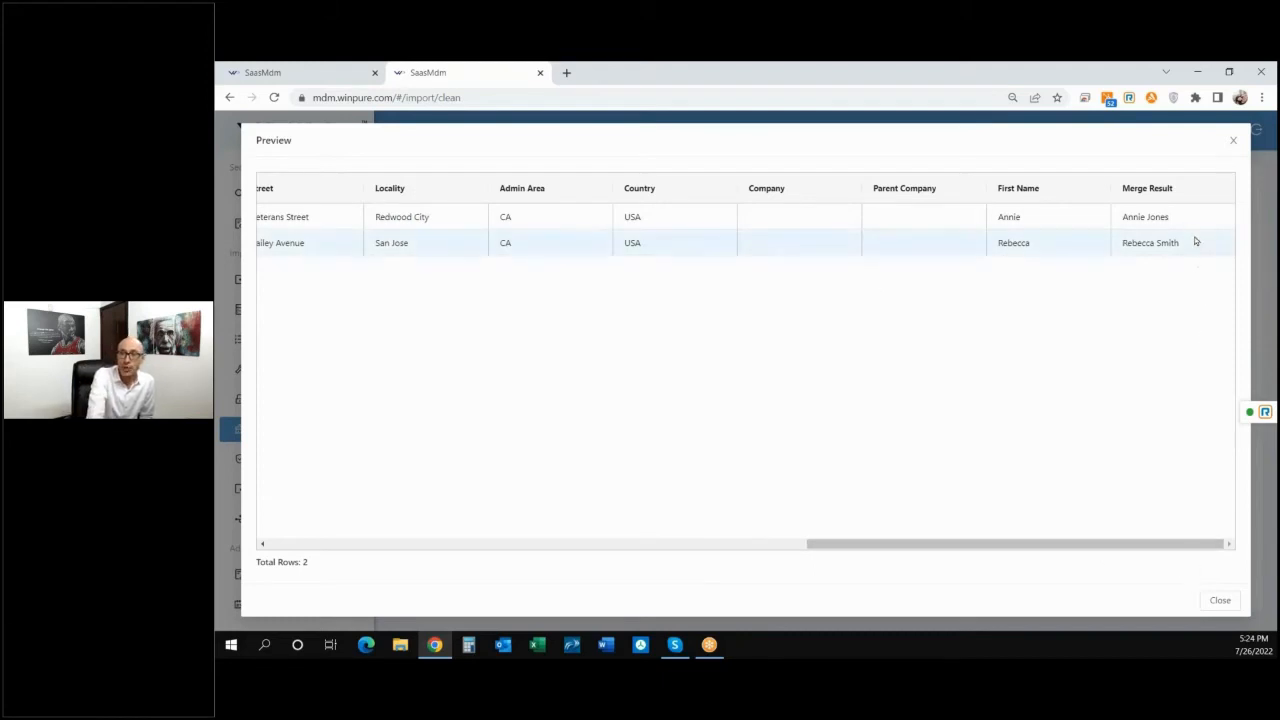
pyautogui.click(1220, 602)
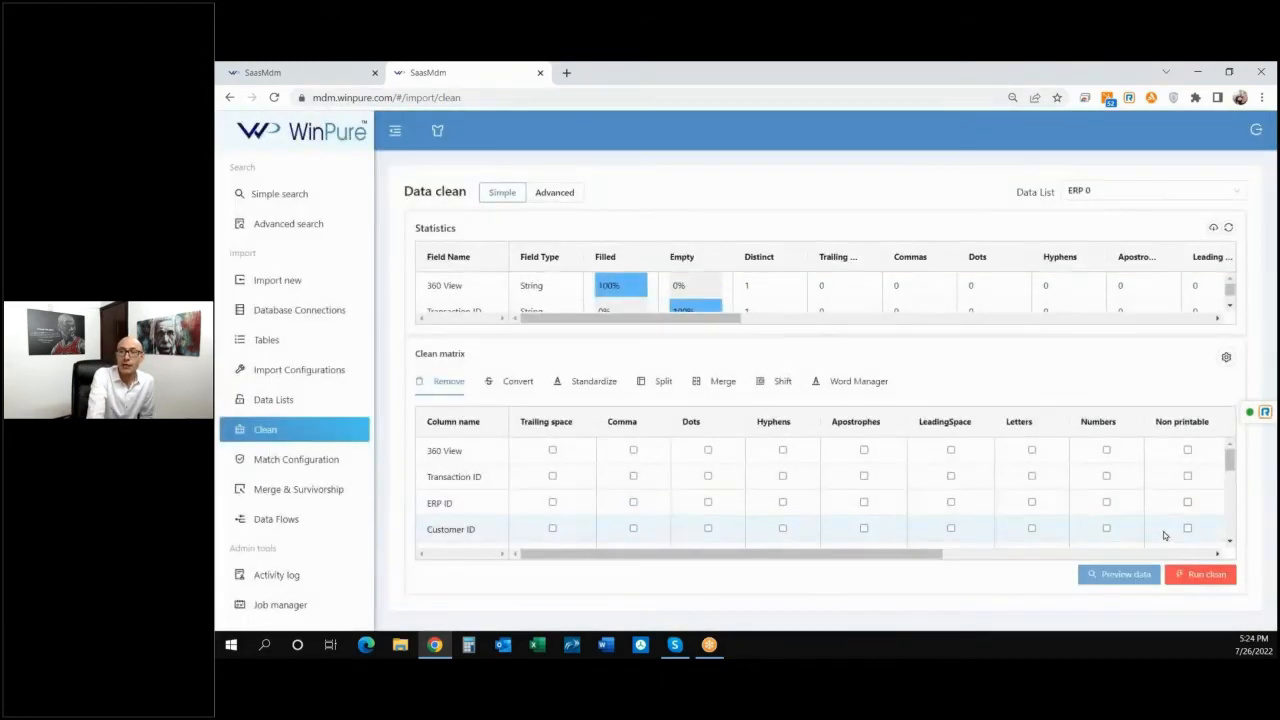
# Run the clean on ERP 0 and name the result file ERP 1
pyautogui.click(1200, 574)
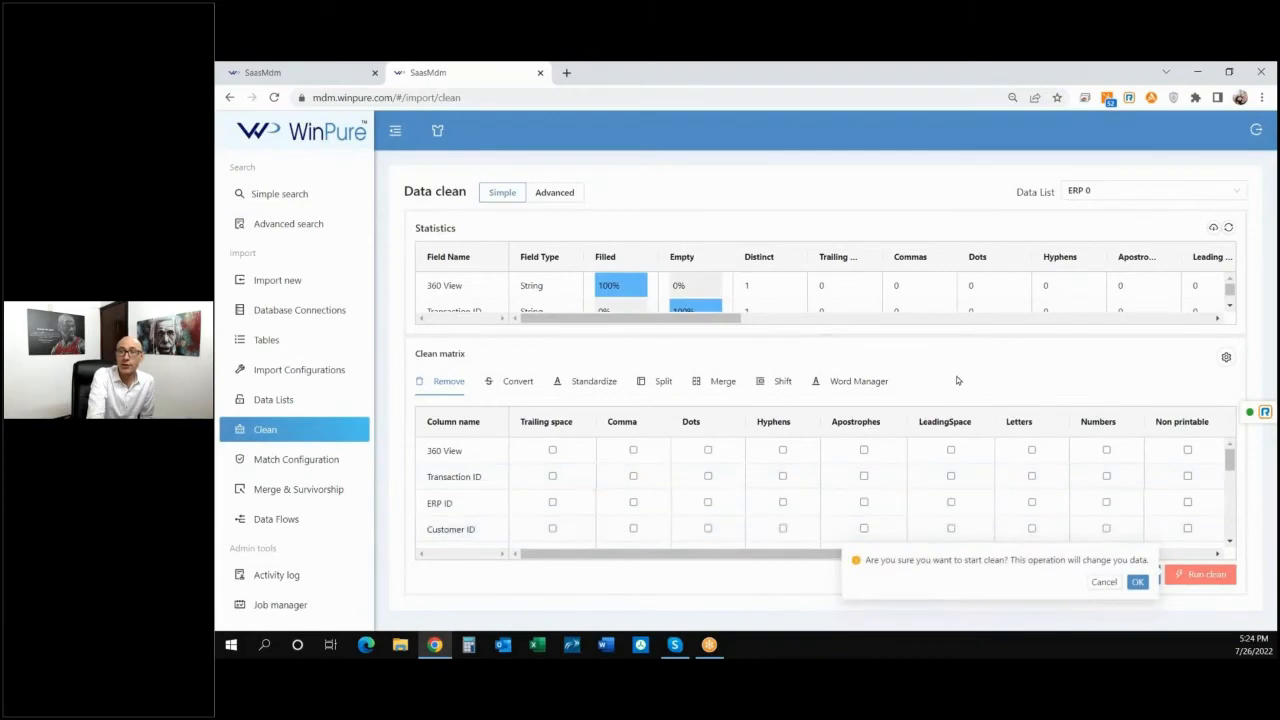
pyautogui.click(1137, 582)
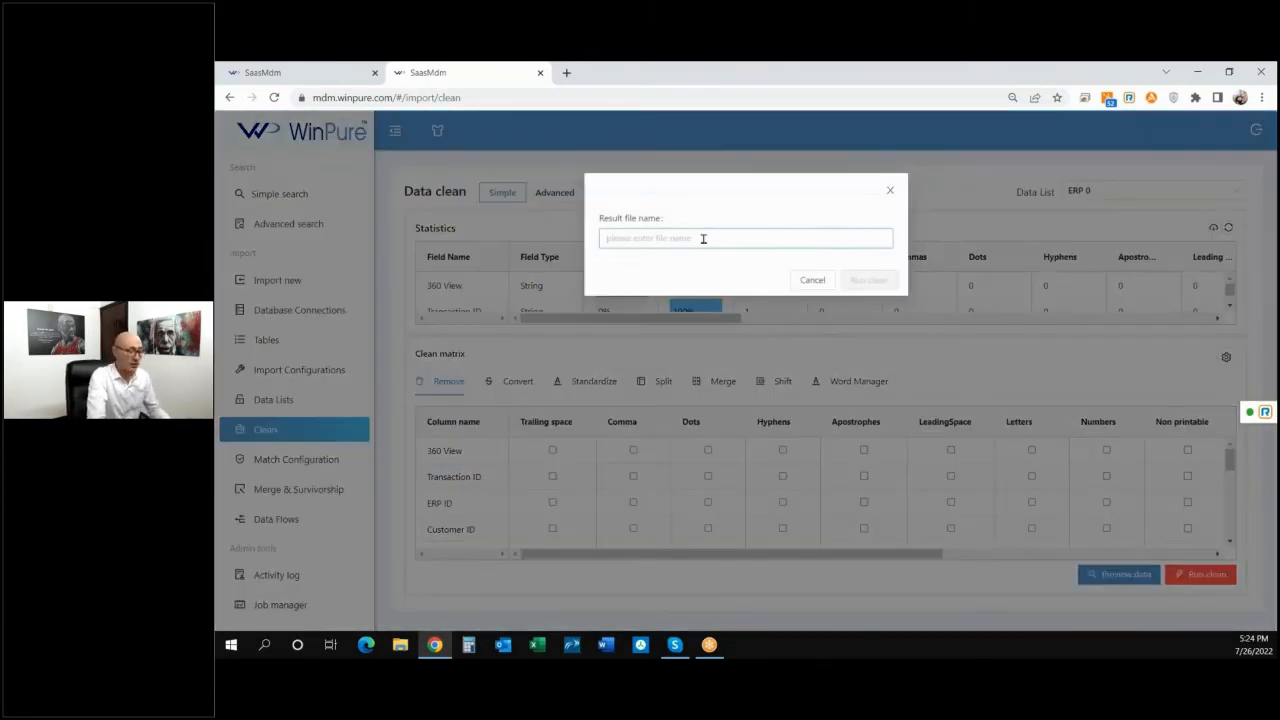
pyautogui.write('ERP 1')
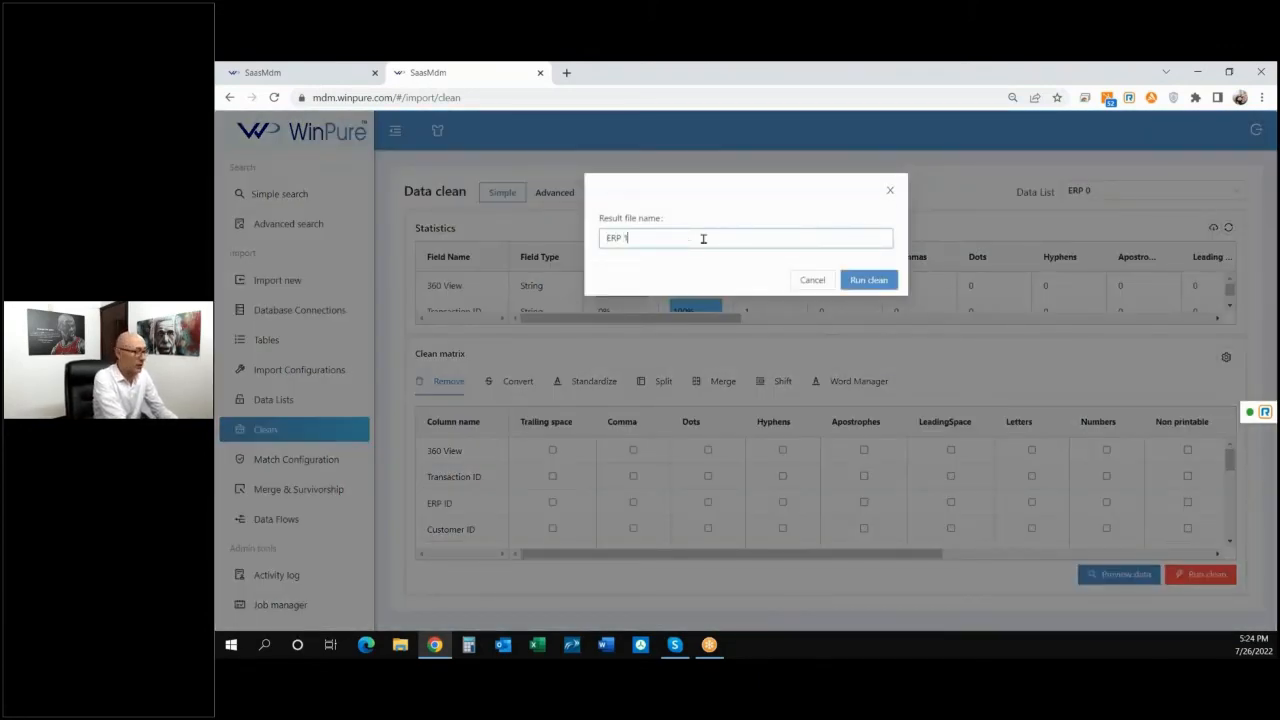
pyautogui.click(856, 278)
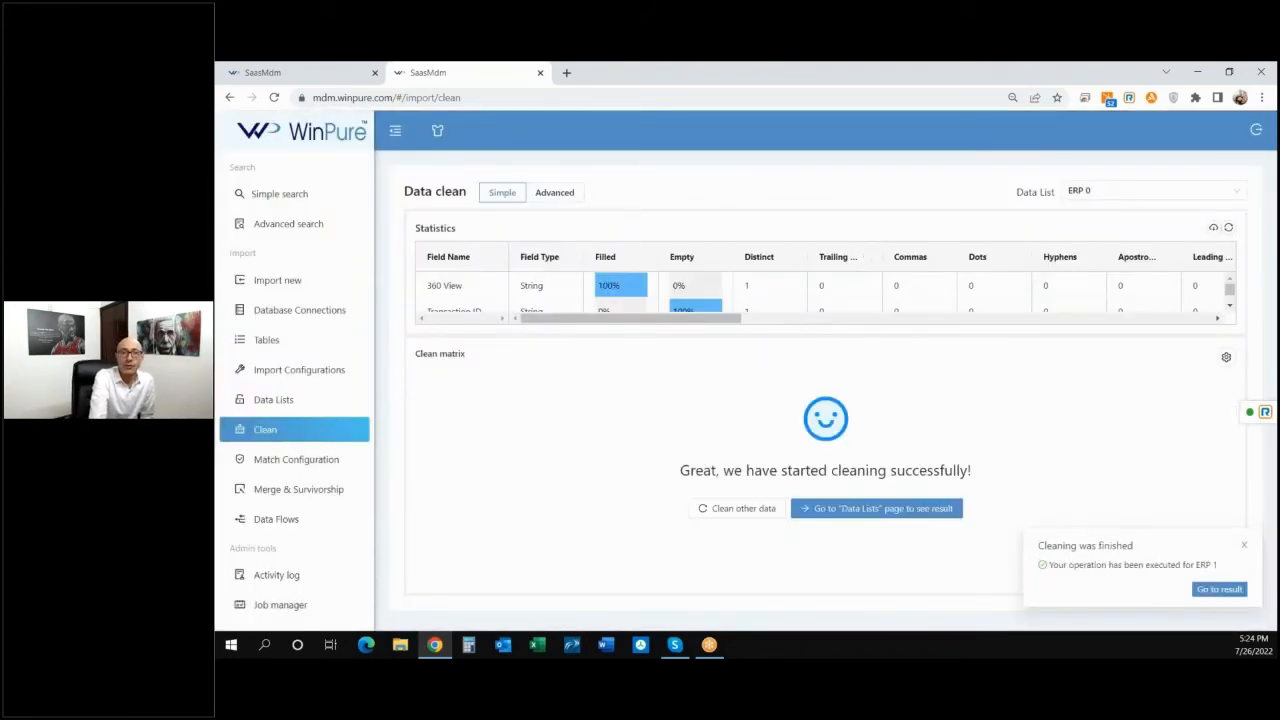
# Select ERP 1 as the data list to clean, preview it to check the Merge Result column, and close the preview
pyautogui.click(266, 404)
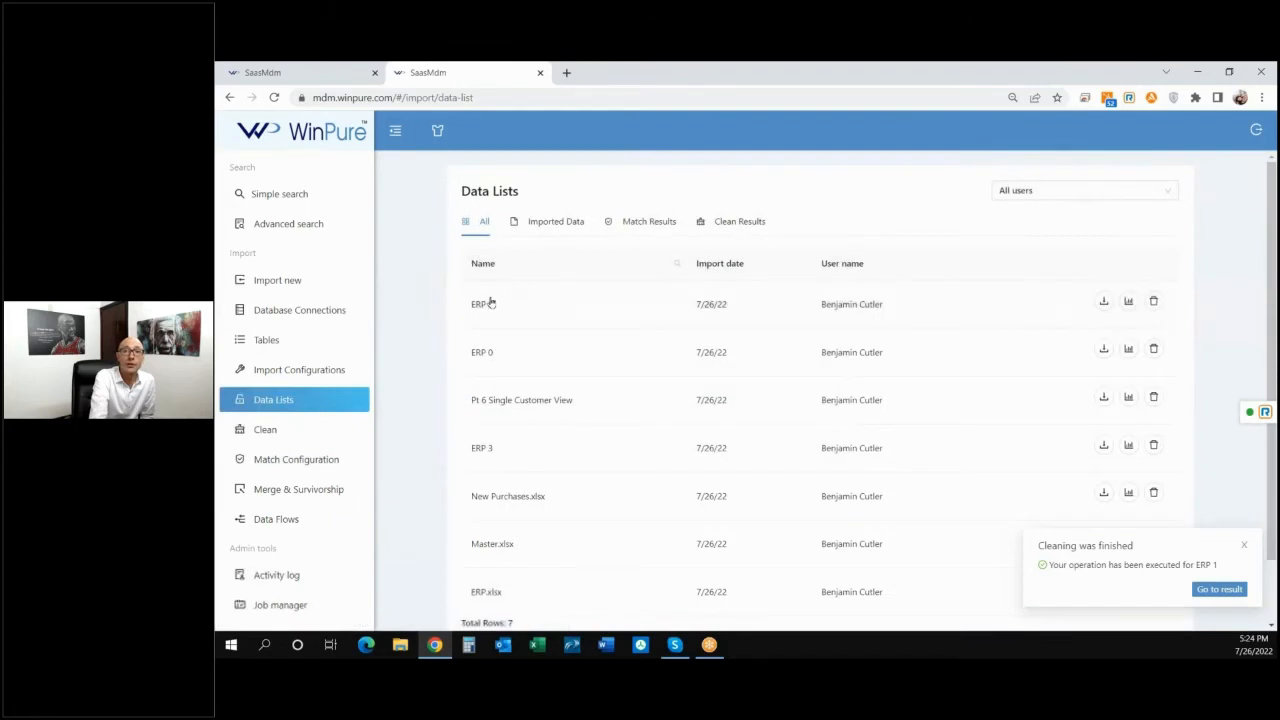
pyautogui.click(266, 430)
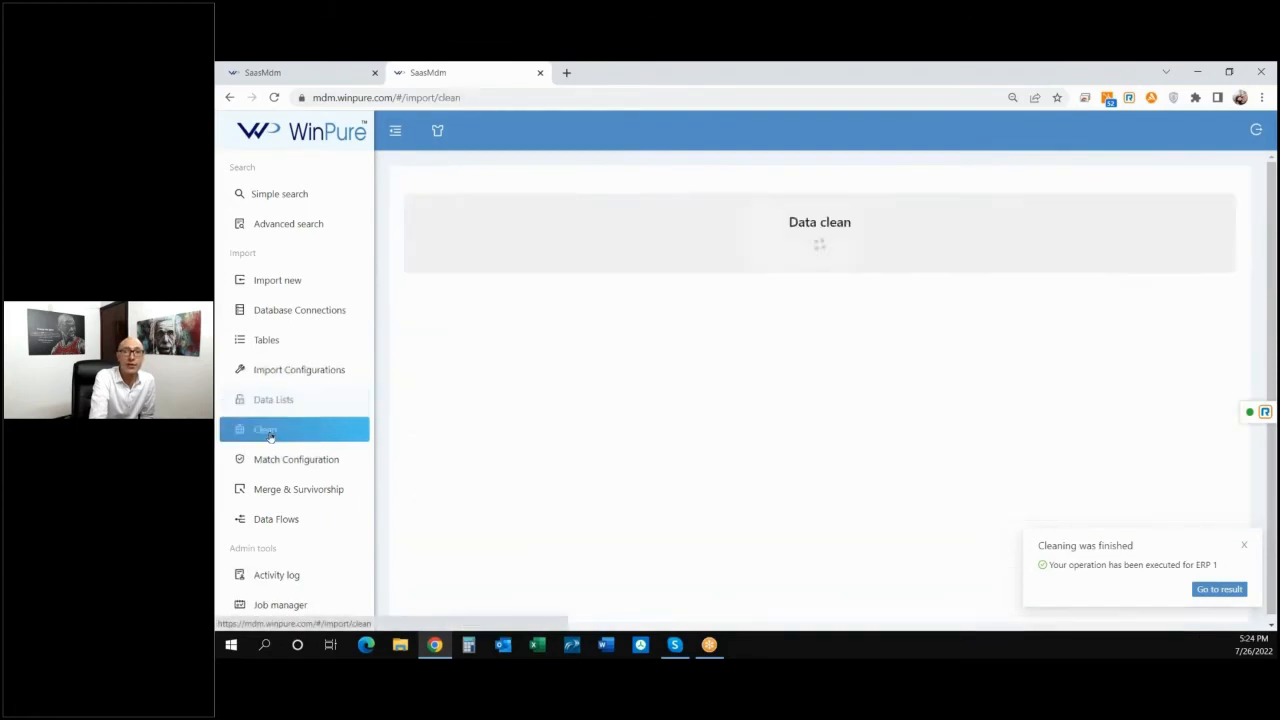
pyautogui.click(1091, 194)
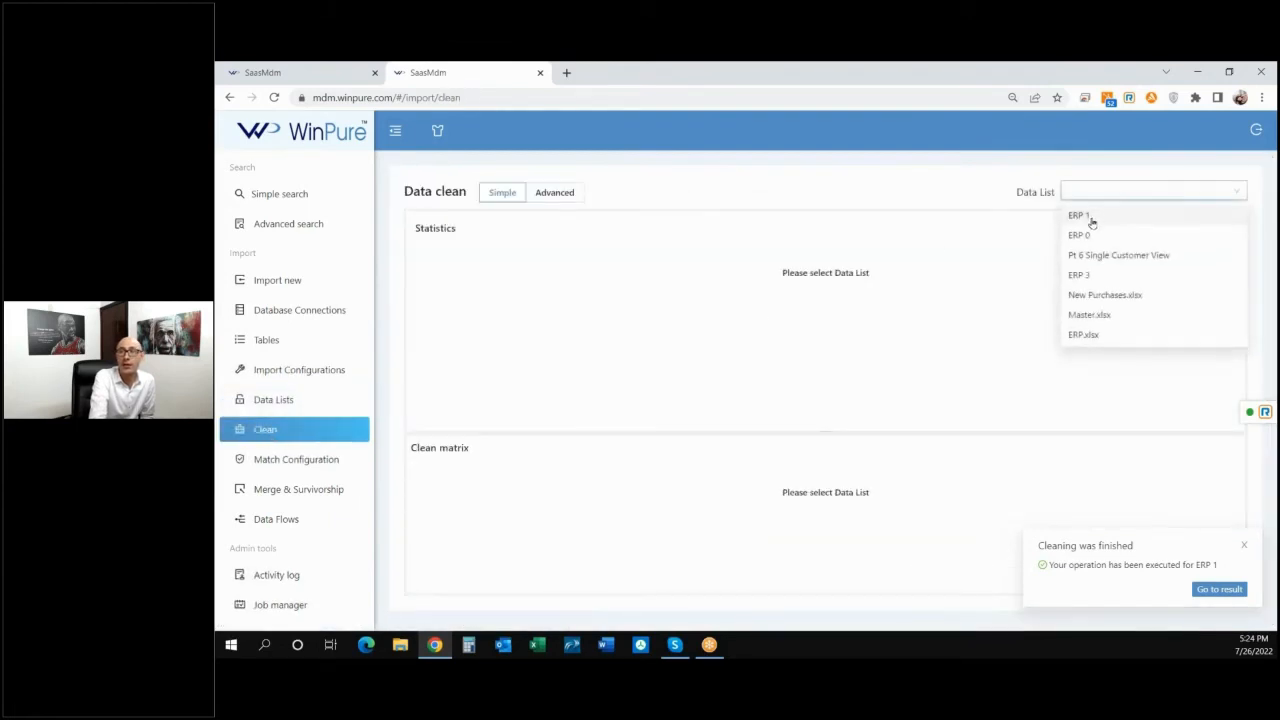
pyautogui.click(1089, 216)
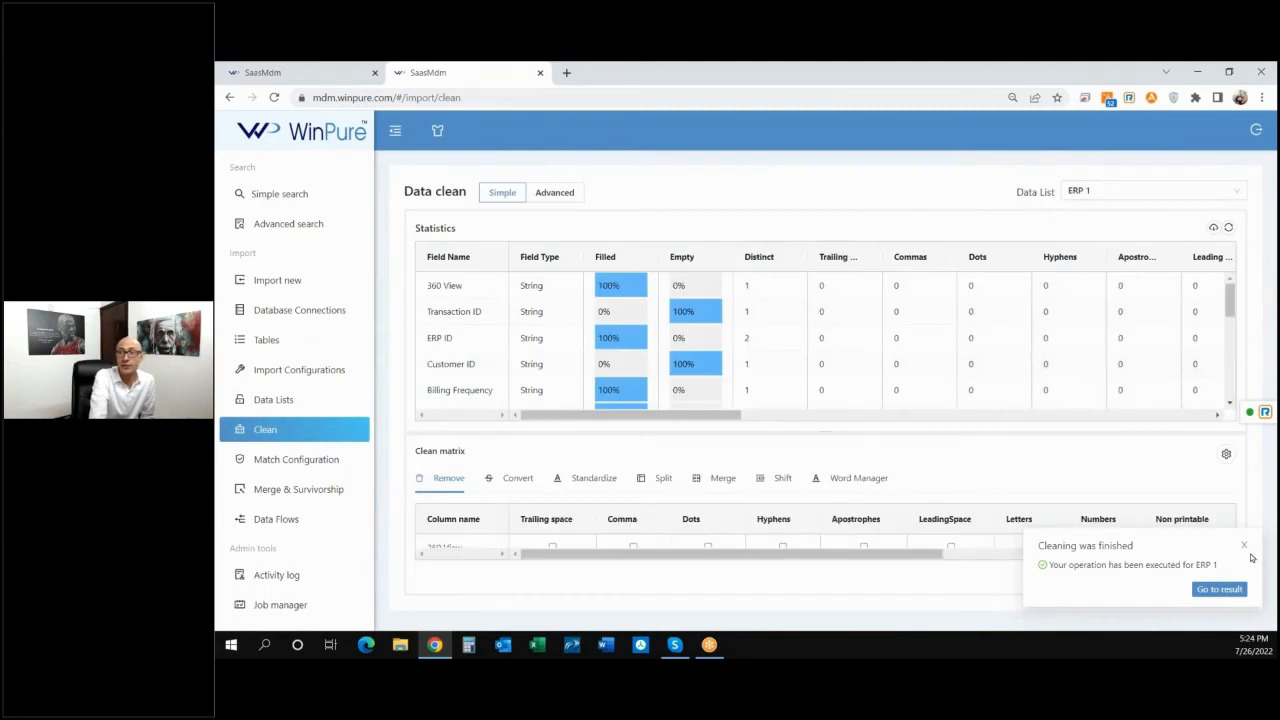
pyautogui.click(1118, 574)
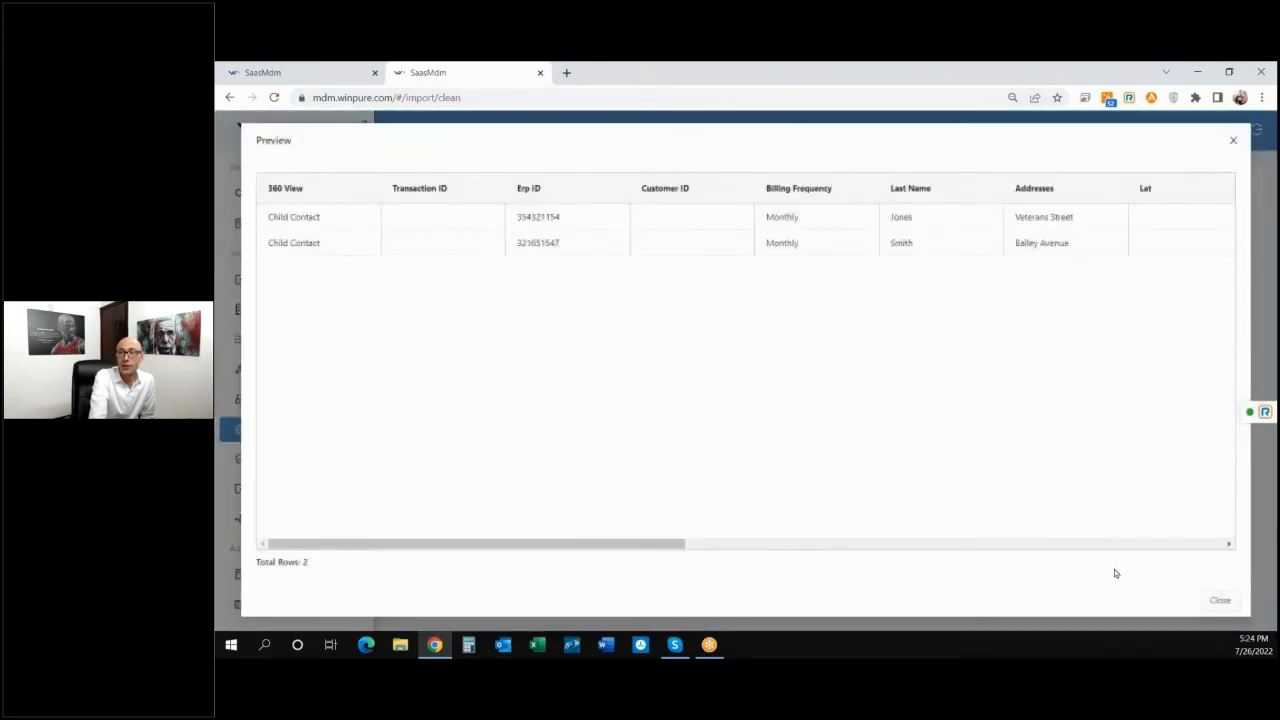
pyautogui.moveTo(671, 553); pyautogui.dragTo(1215, 548)
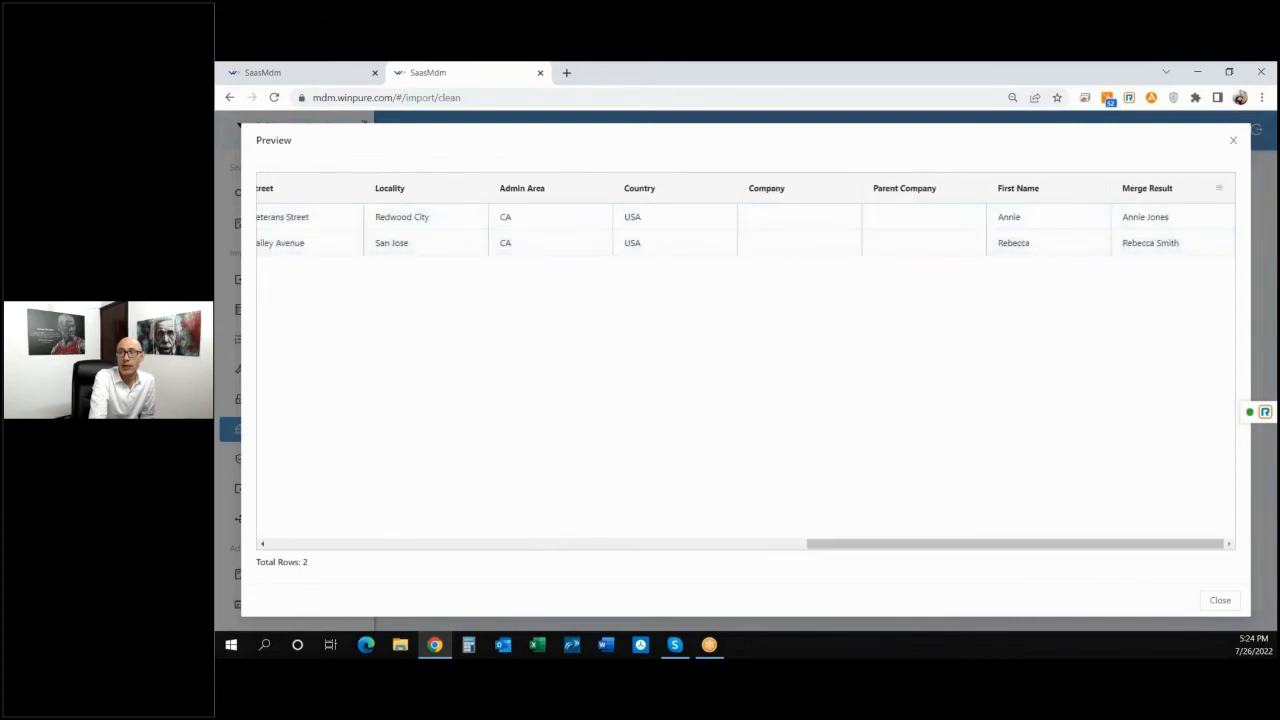
pyautogui.click(1233, 140)
# Load the saved clean matrix ERP Step 2 for the ERP 1 list
pyautogui.click(1226, 456)
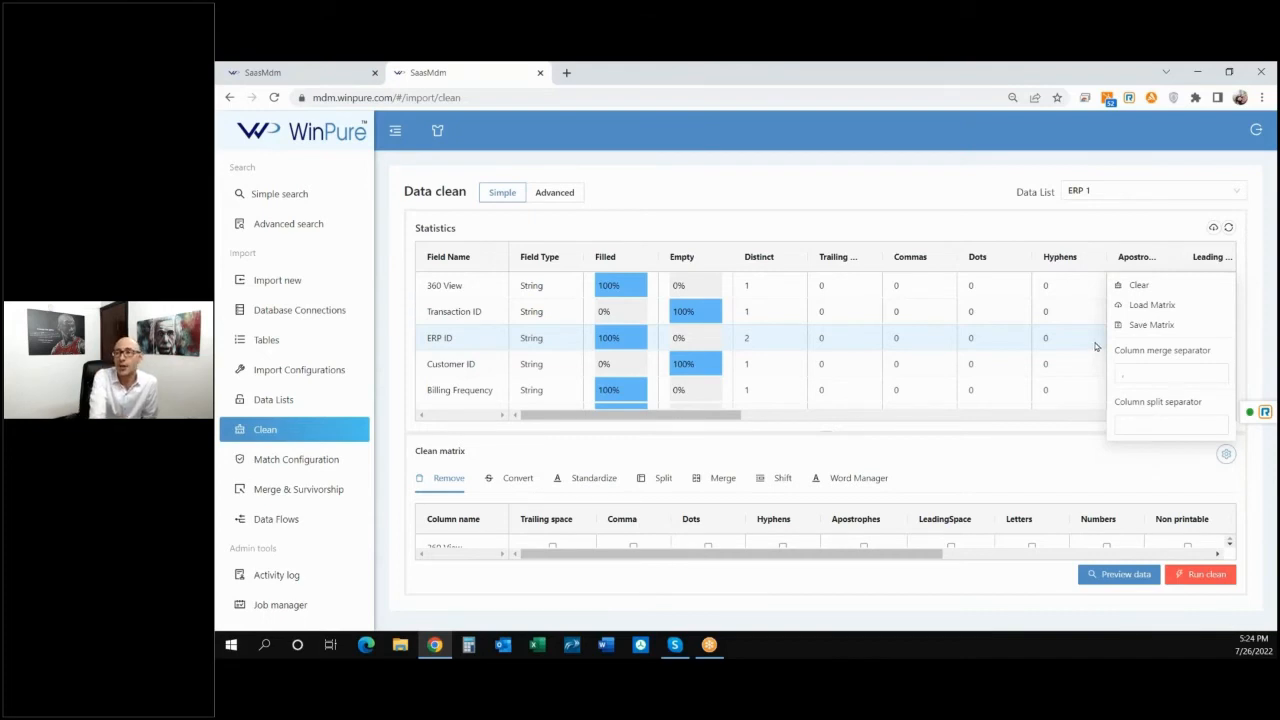
pyautogui.click(1141, 312)
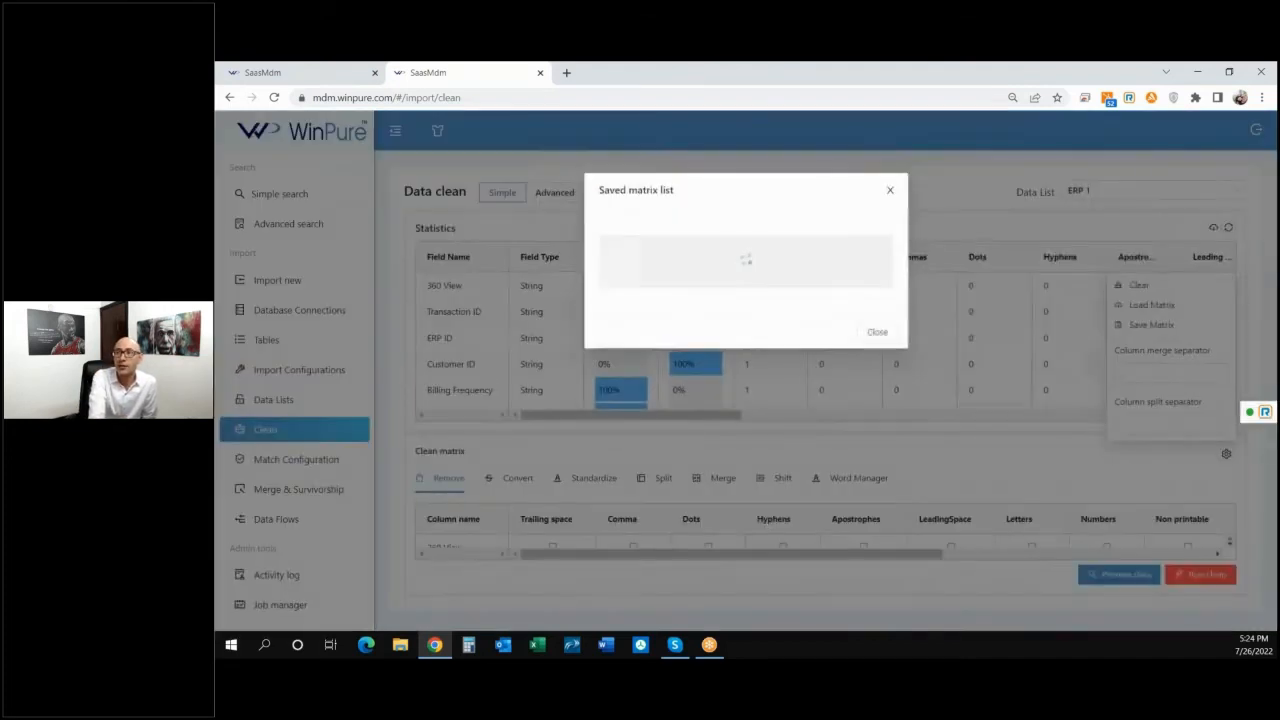
pyautogui.click(722, 330)
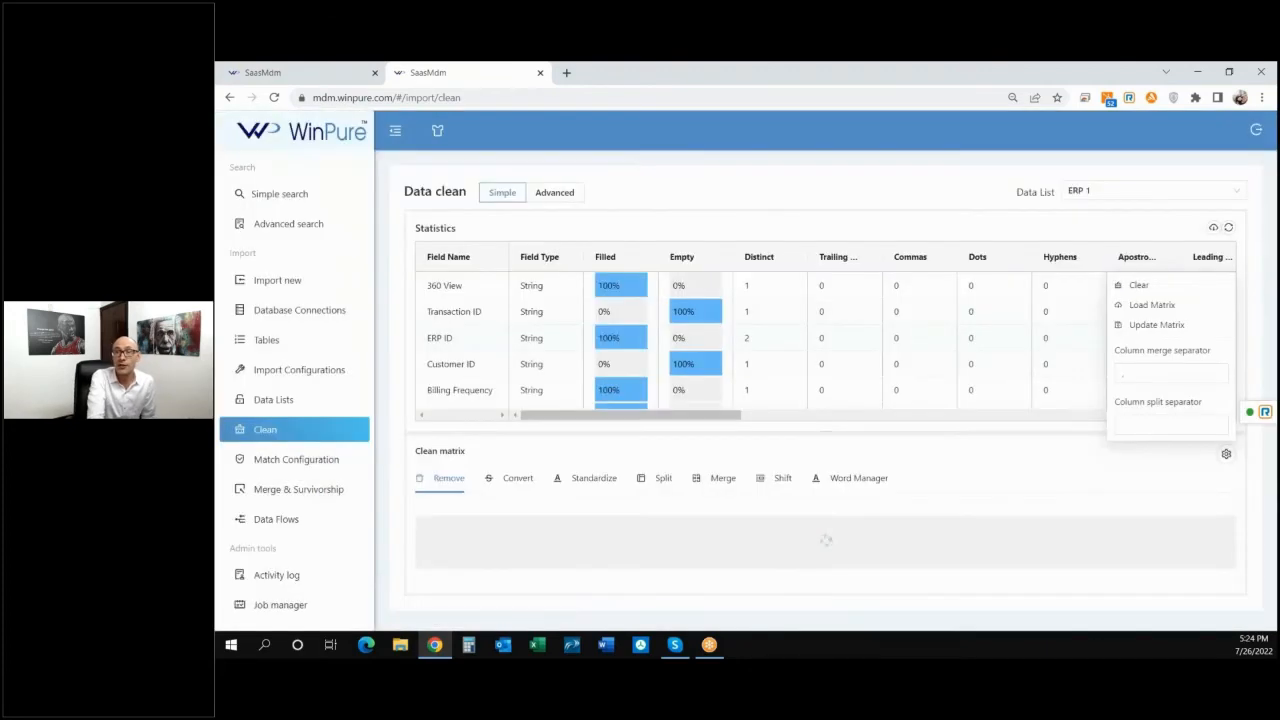
# Preview ERP 1 with the loaded matrix and widen the Merge Result1 column until both merged addresses are fully readable
pyautogui.click(1117, 576)
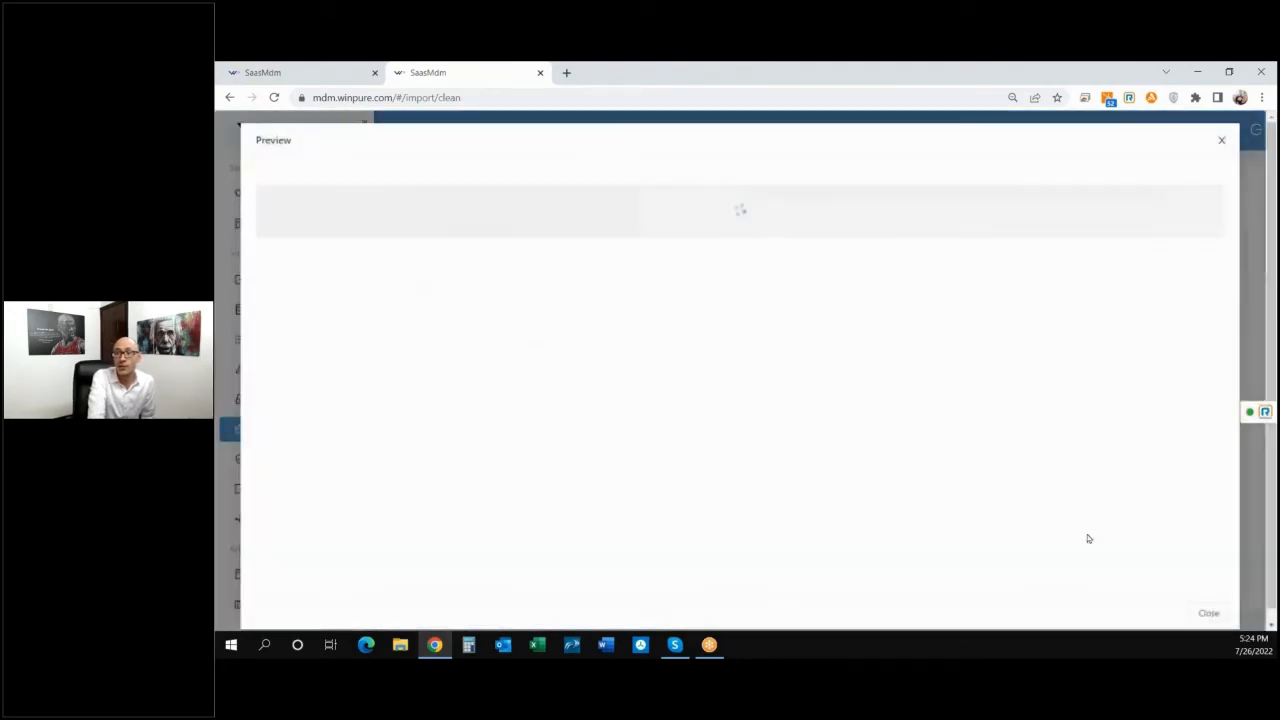
pyautogui.moveTo(630, 543); pyautogui.dragTo(1052, 525)
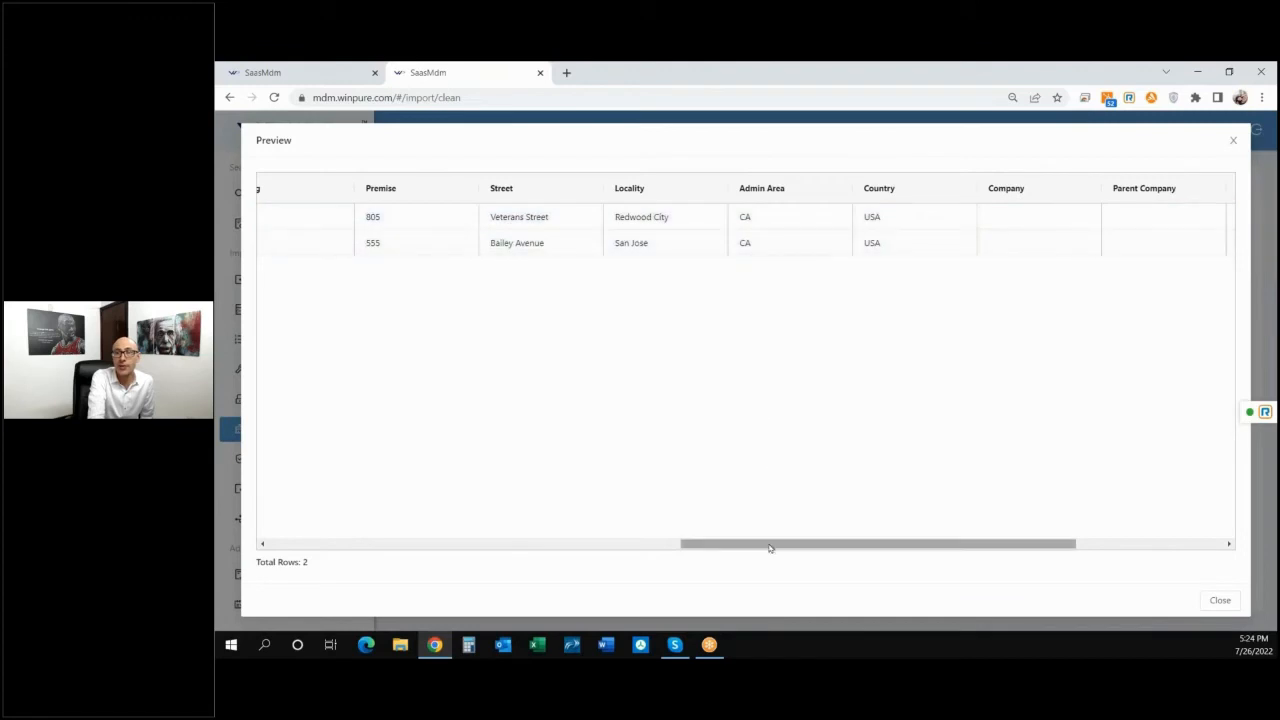
pyautogui.moveTo(771, 544); pyautogui.dragTo(951, 549)
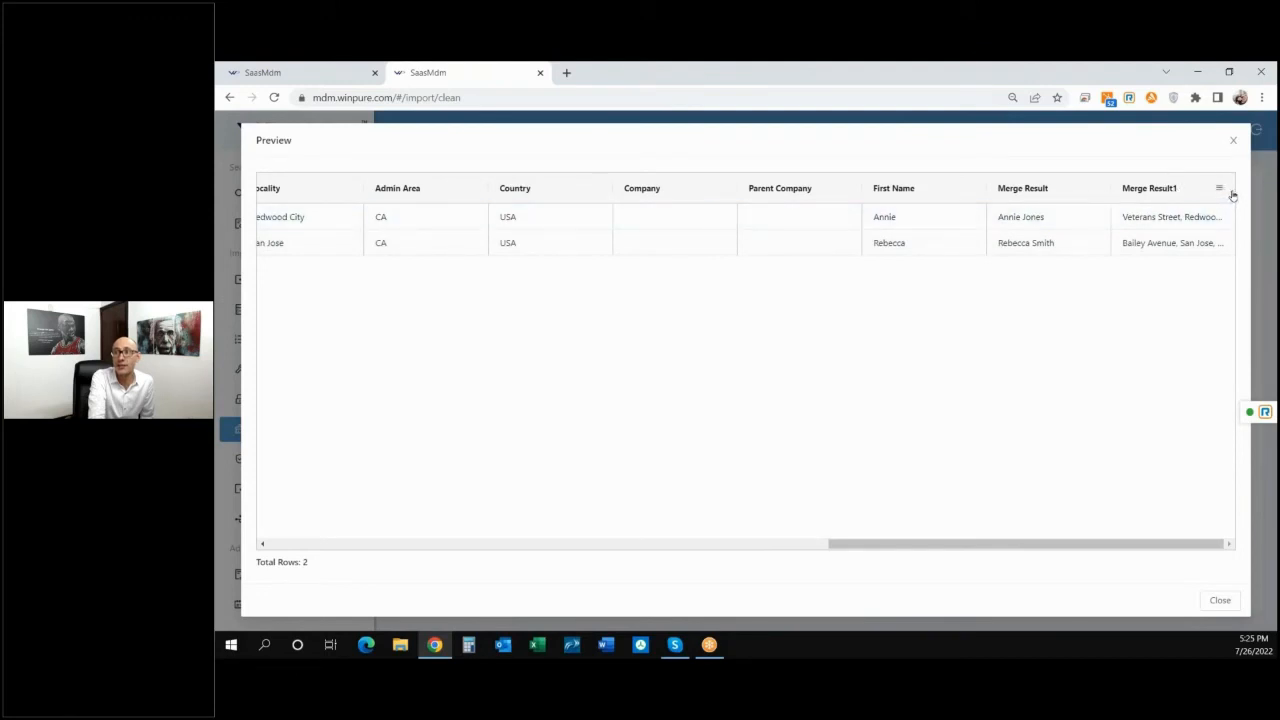
pyautogui.moveTo(1234, 190); pyautogui.dragTo(1257, 194)
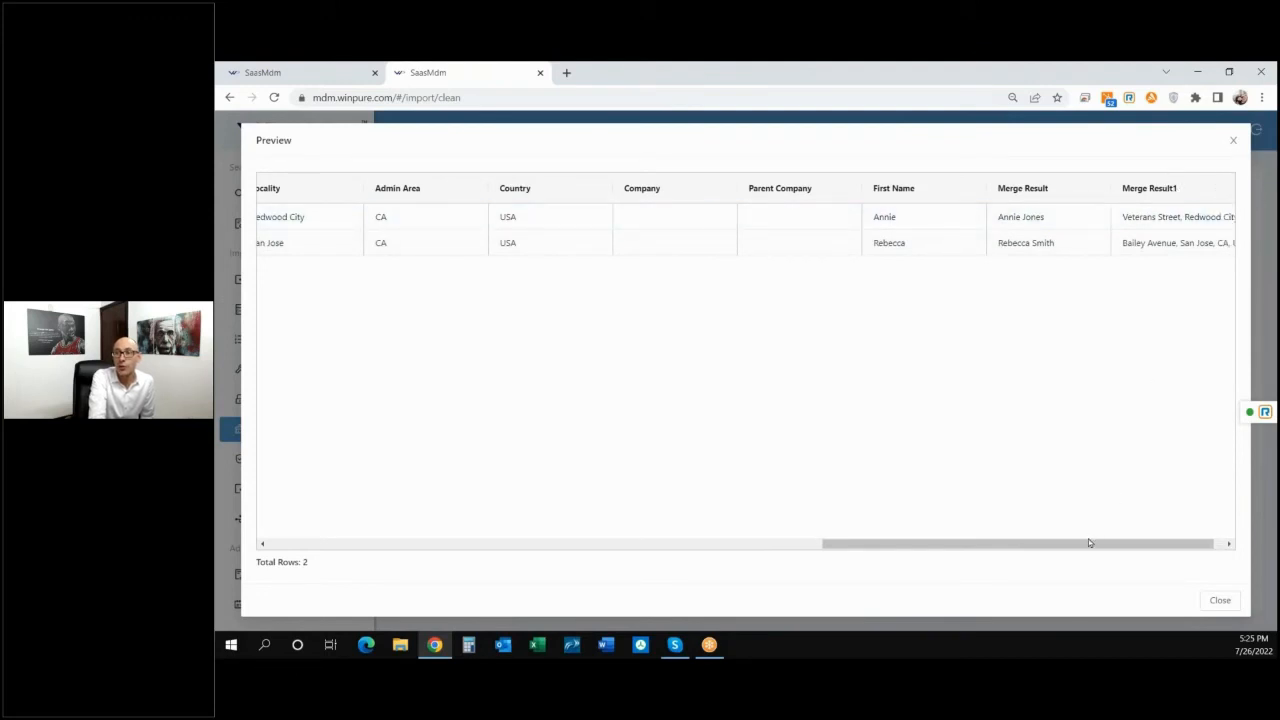
pyautogui.moveTo(1089, 543); pyautogui.dragTo(1110, 543)
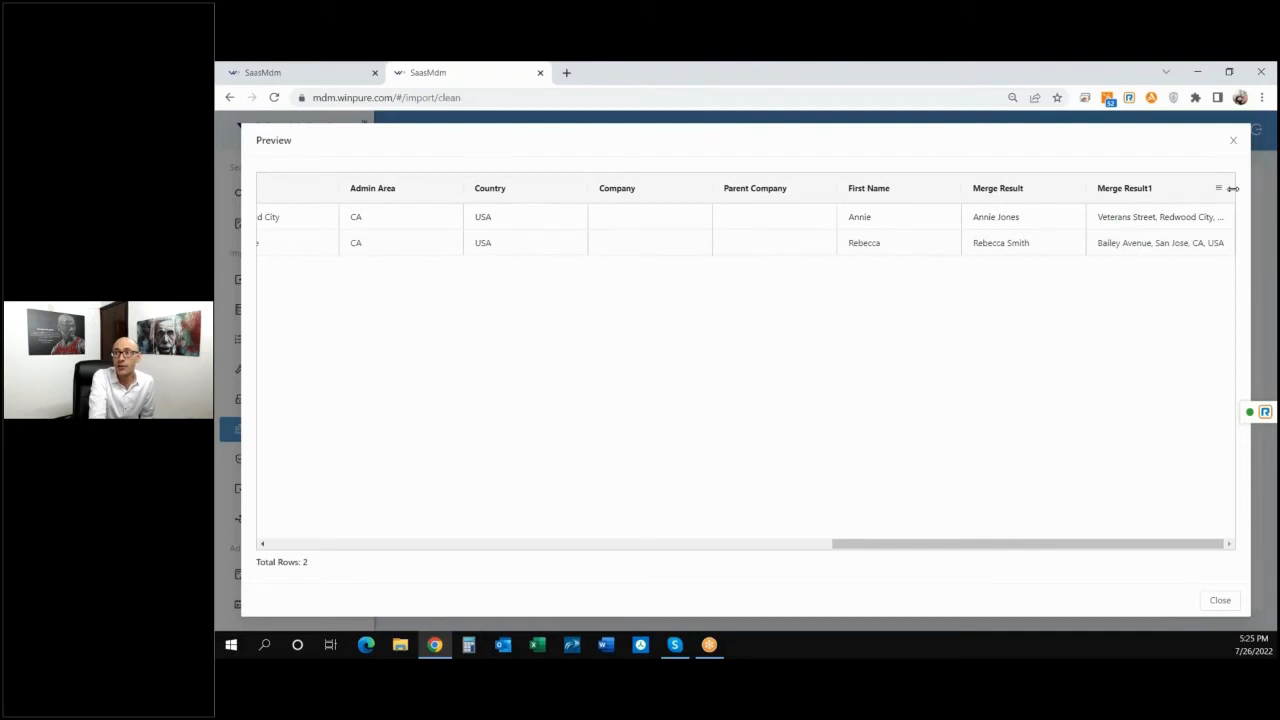
pyautogui.moveTo(1097, 541); pyautogui.dragTo(1250, 281)
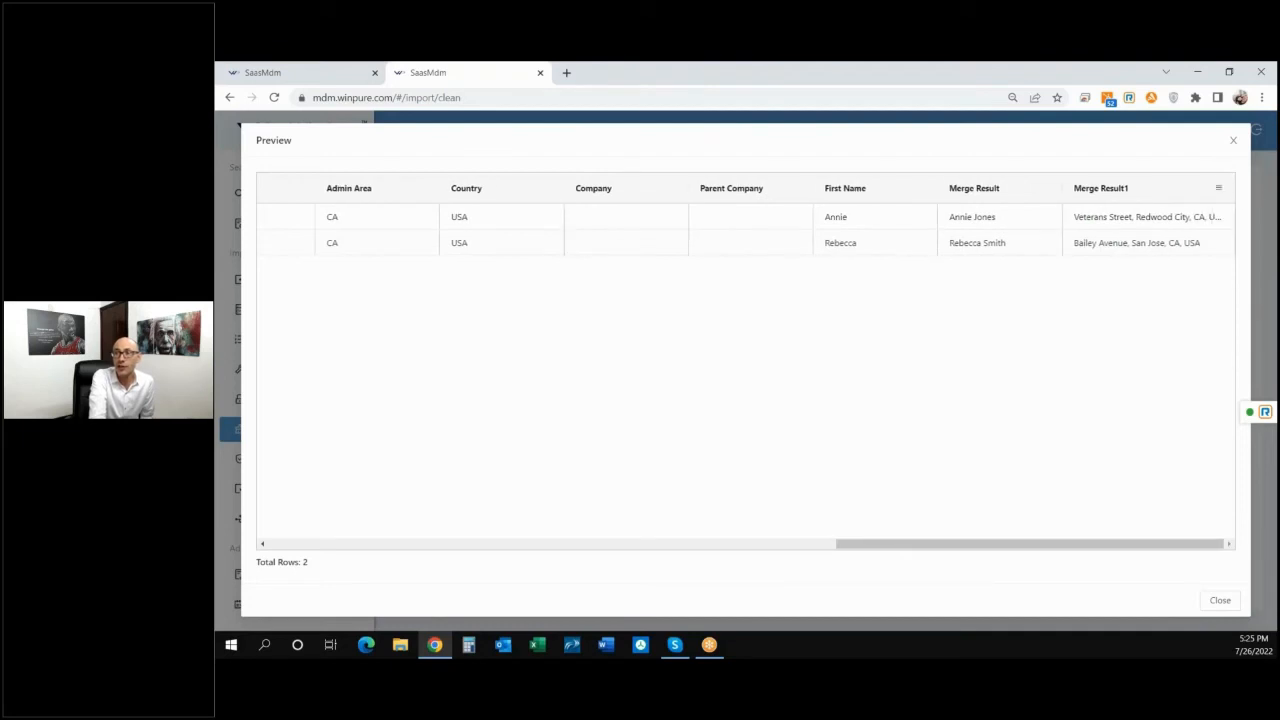
pyautogui.moveTo(1091, 543); pyautogui.dragTo(1212, 281)
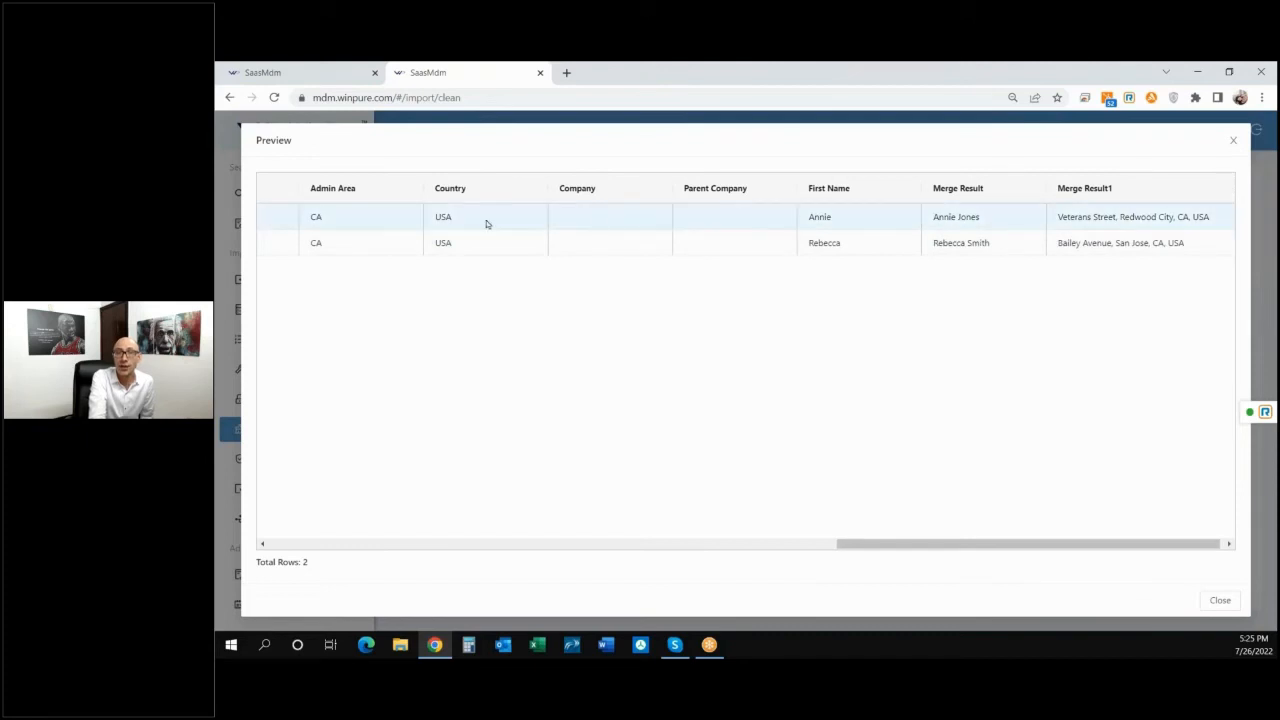
# Compare the second row's Admin Area with its merged address in Merge Result1, and close the preview
pyautogui.click(329, 241)
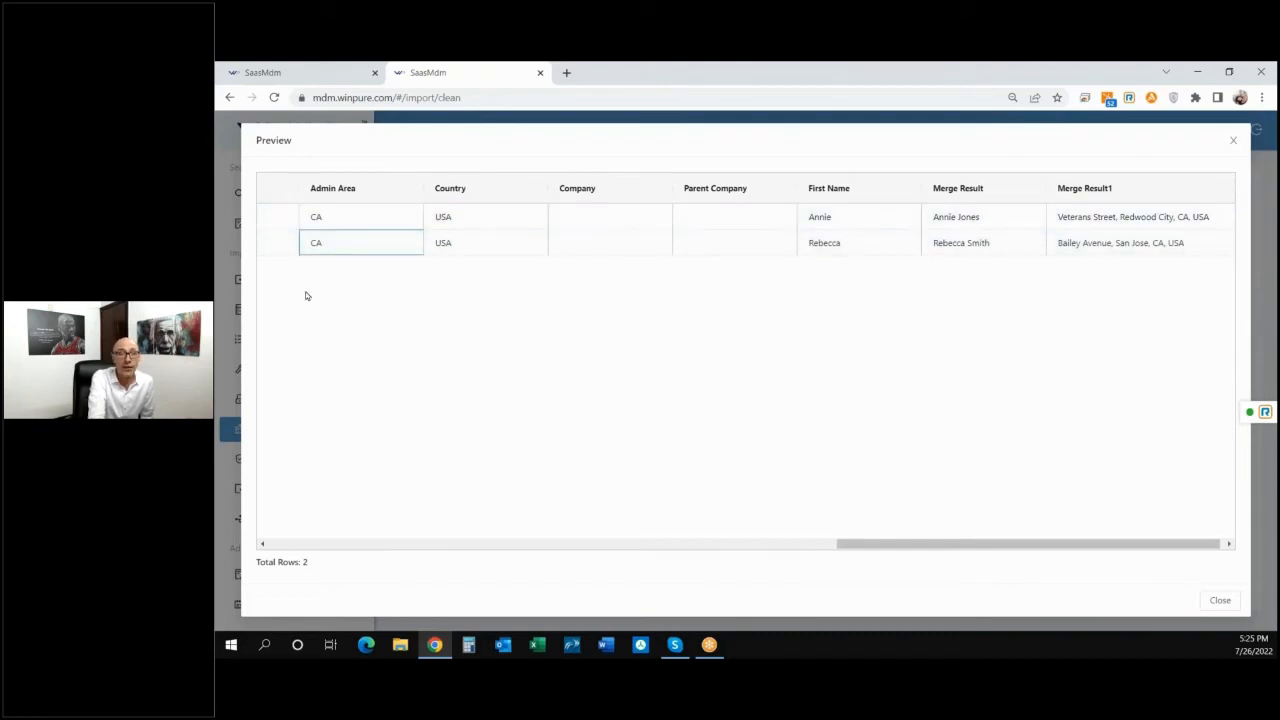
pyautogui.click(1080, 244)
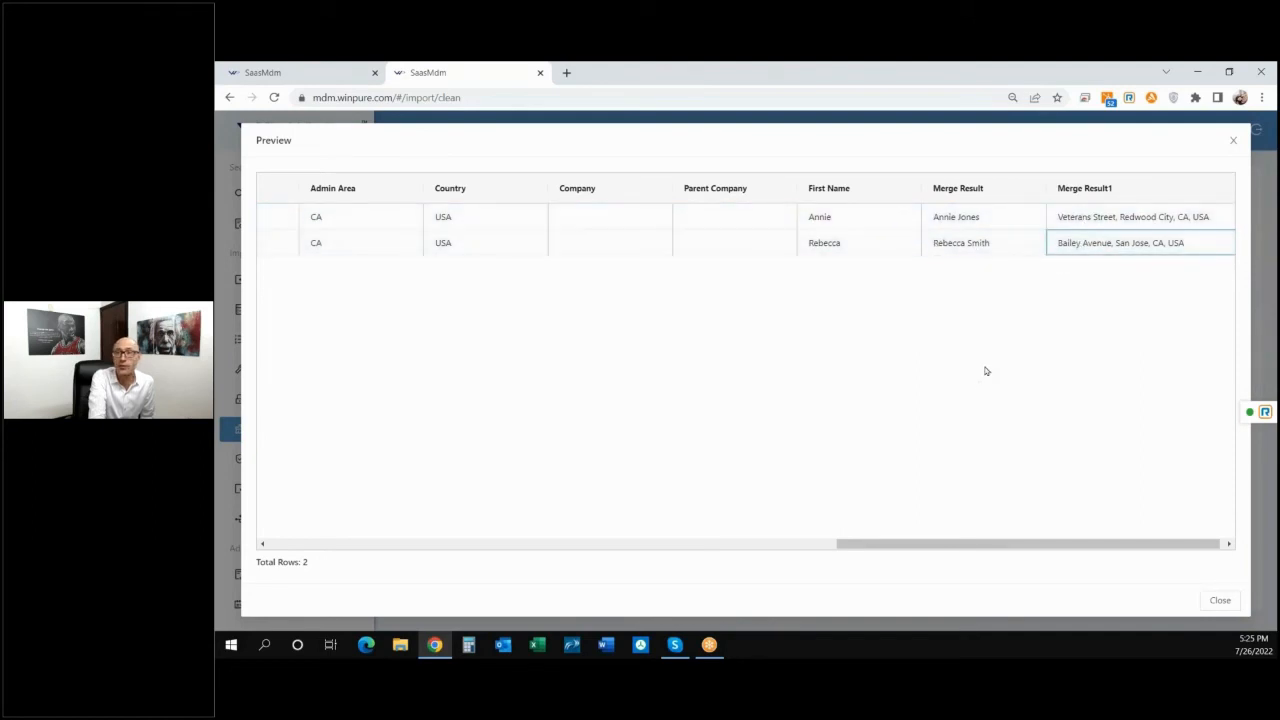
pyautogui.click(1220, 600)
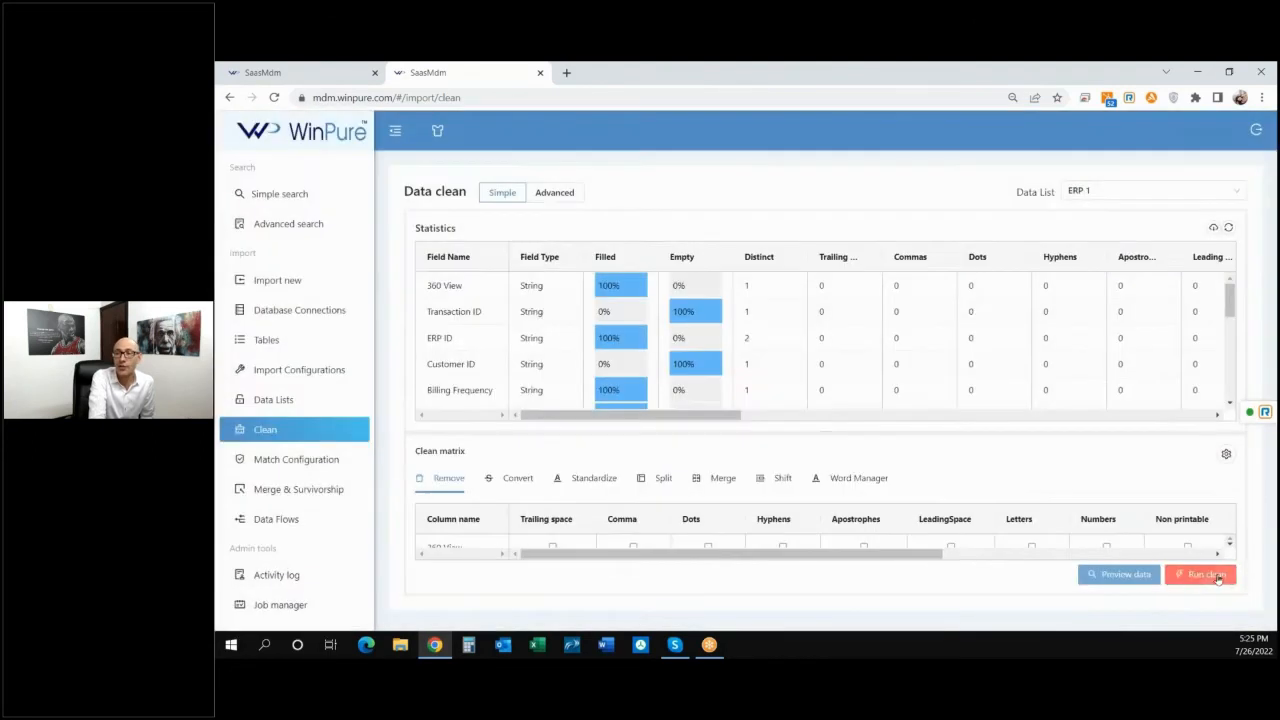
# Run the clean on the ERP 1 list and name the result file ERP 1
pyautogui.click(1218, 578)
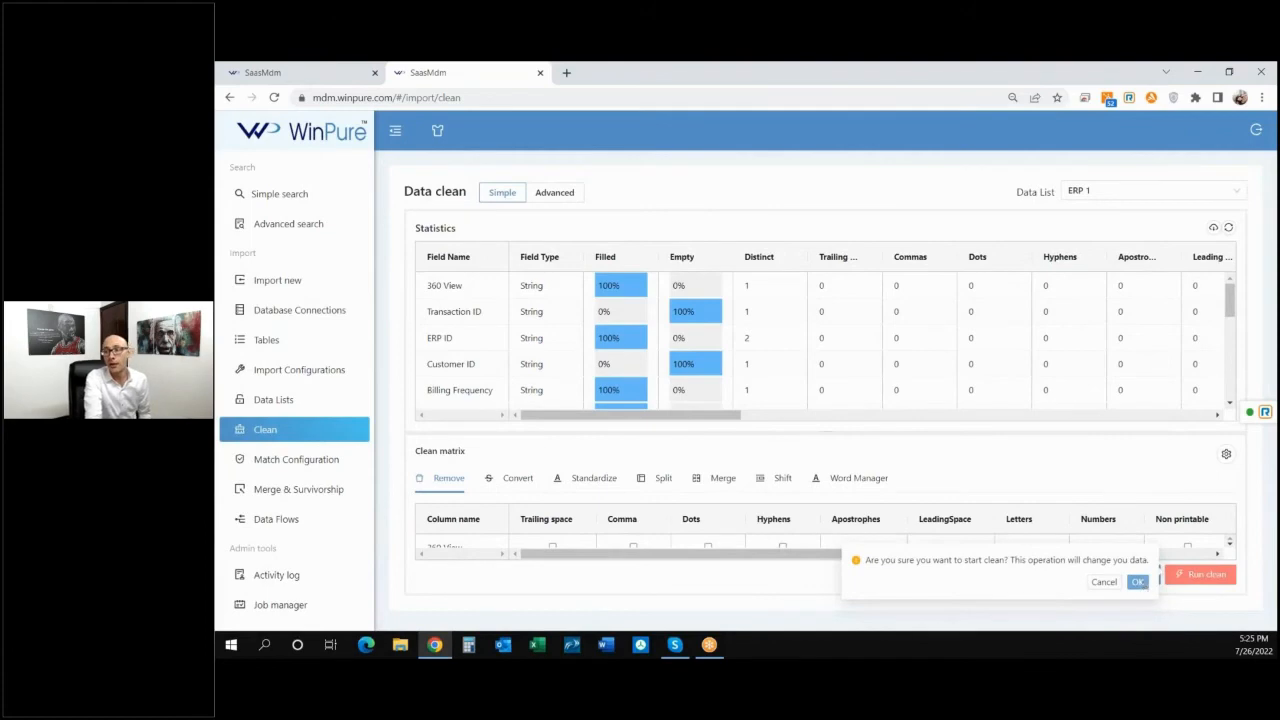
pyautogui.click(1141, 583)
pyautogui.click(778, 233)
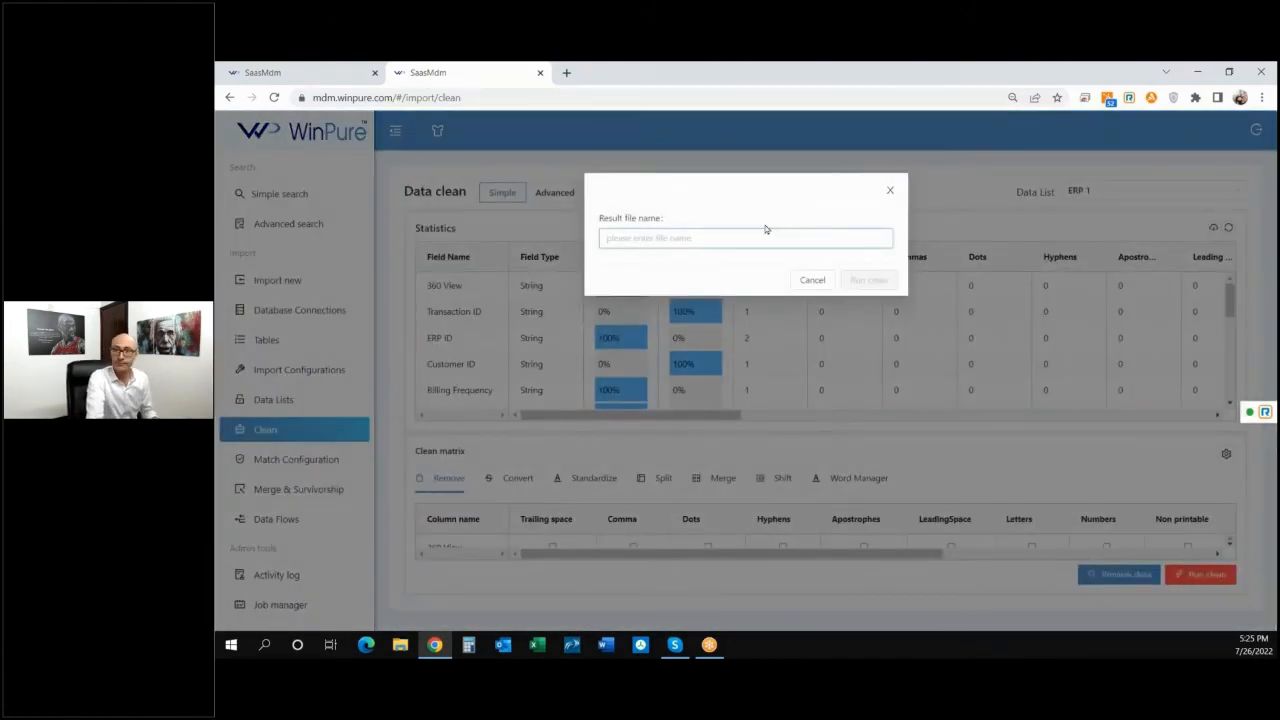
pyautogui.write('E')
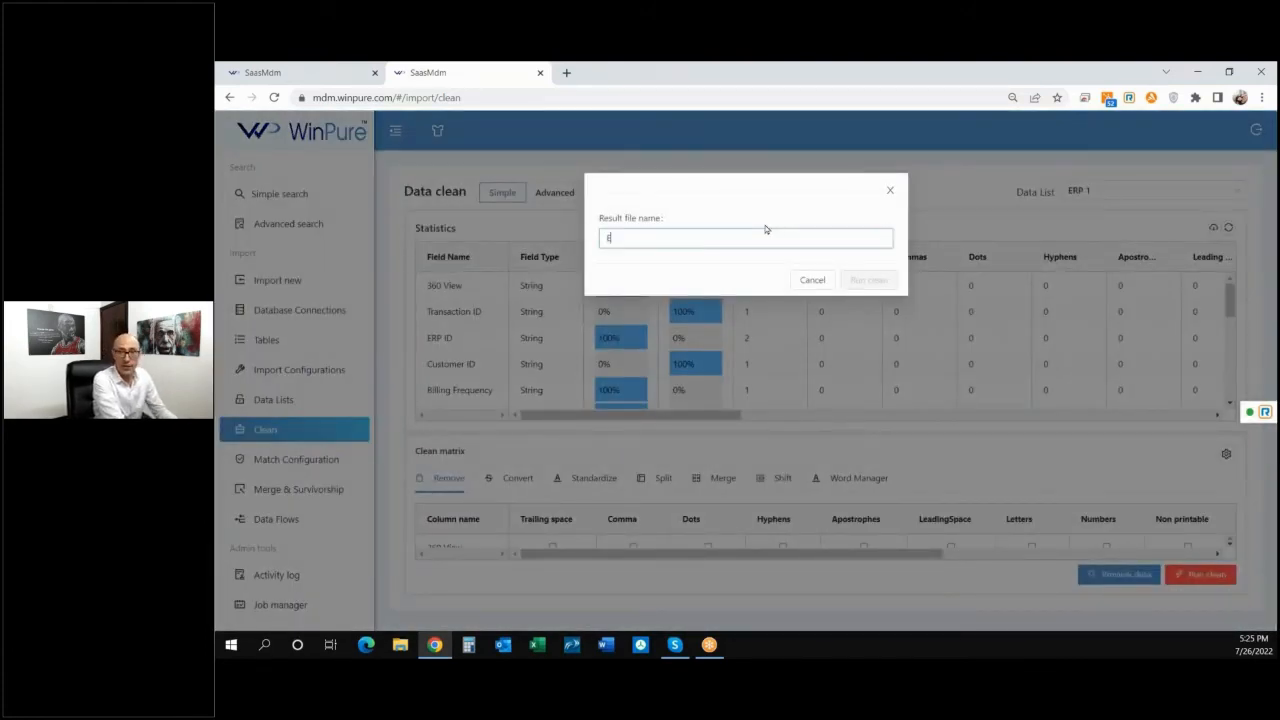
pyautogui.write('RP 1')
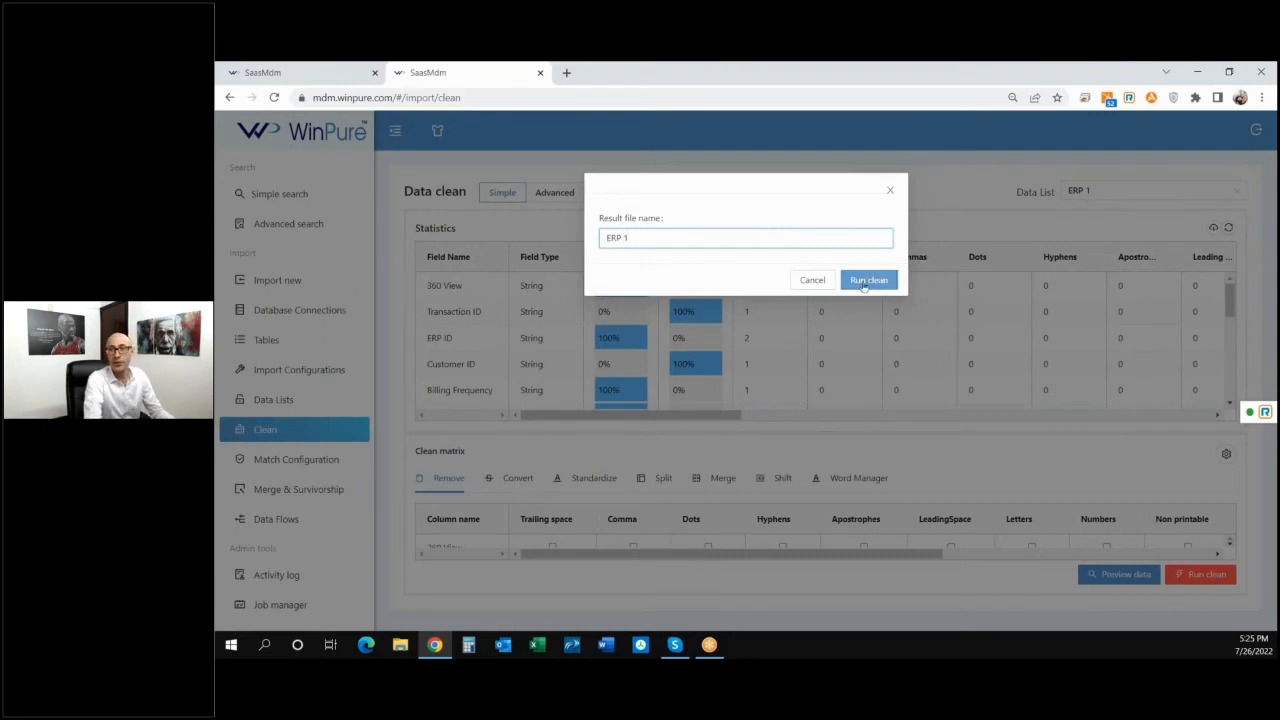
pyautogui.click(862, 281)
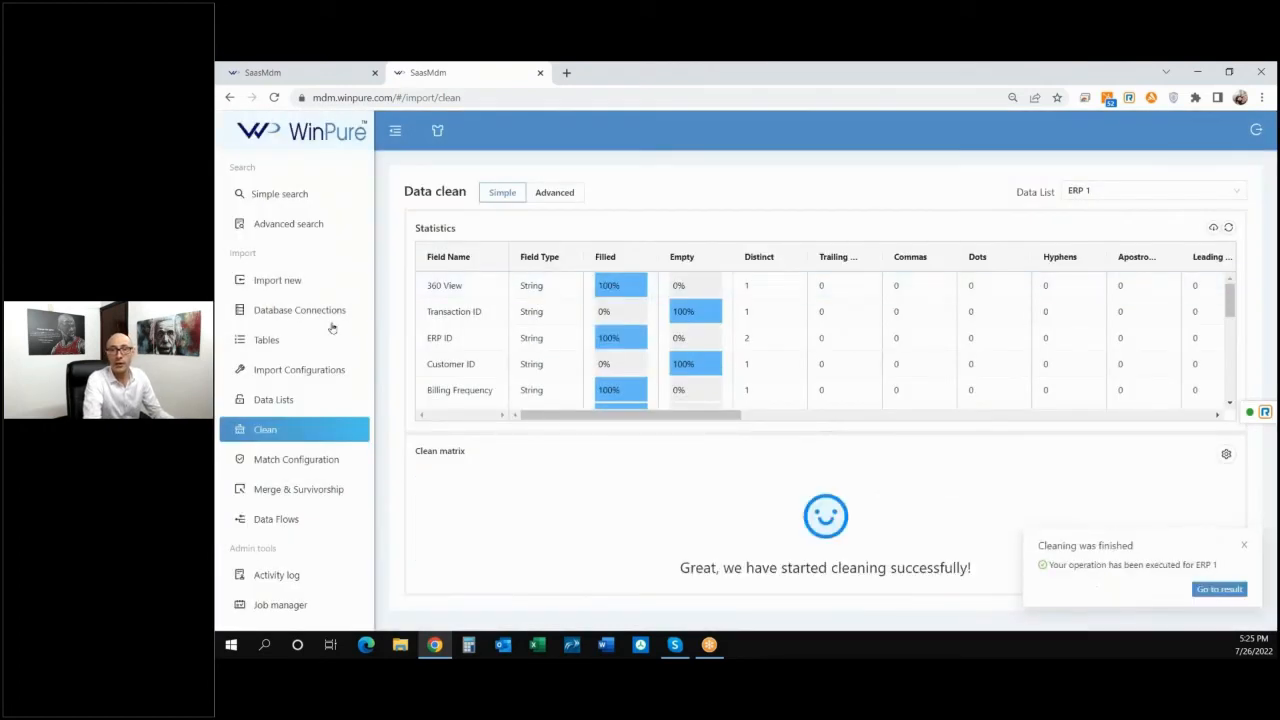
# Check the data lists for the new clean result and select ERP 1_1 as the data list to clean
pyautogui.click(285, 401)
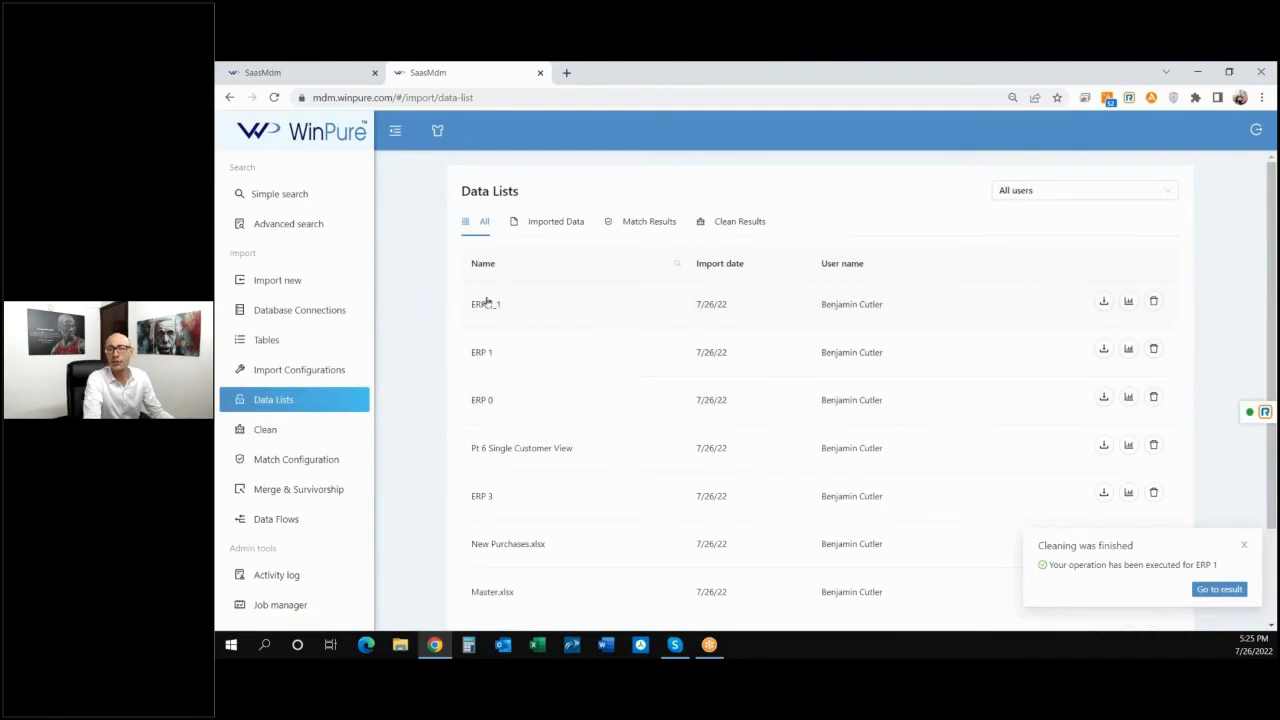
pyautogui.click(268, 428)
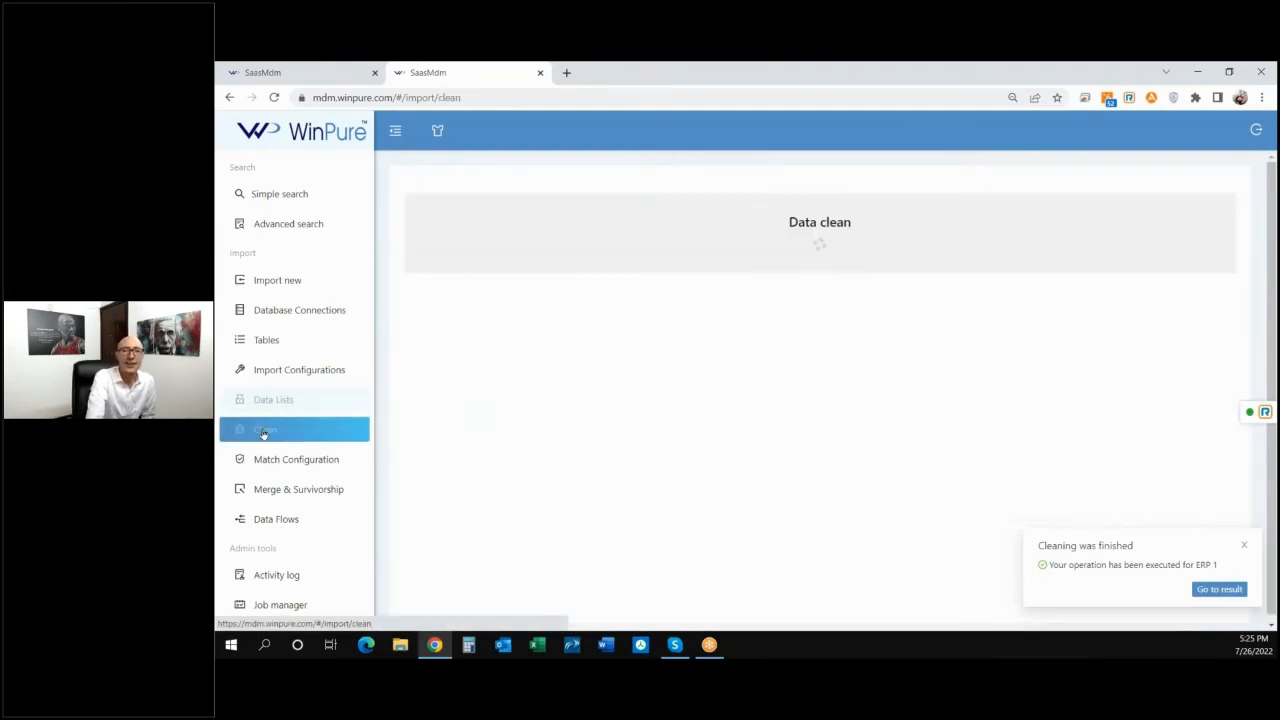
pyautogui.click(1086, 195)
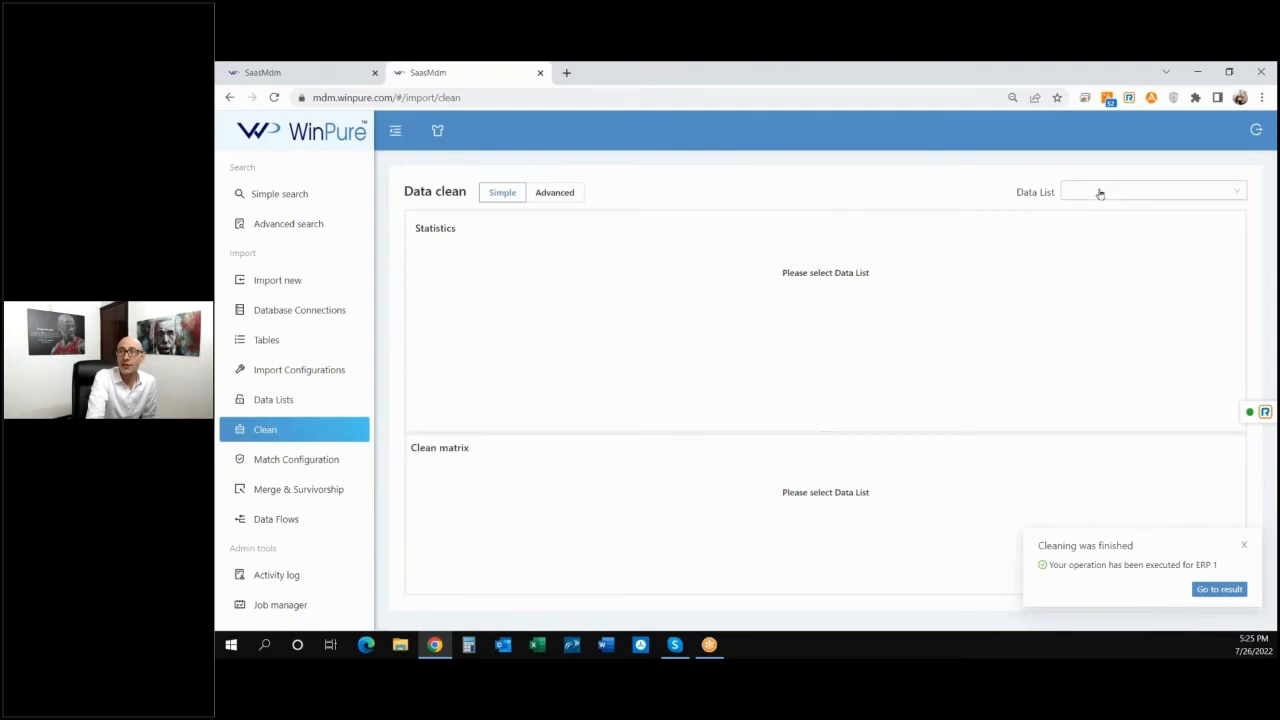
pyautogui.click(1092, 214)
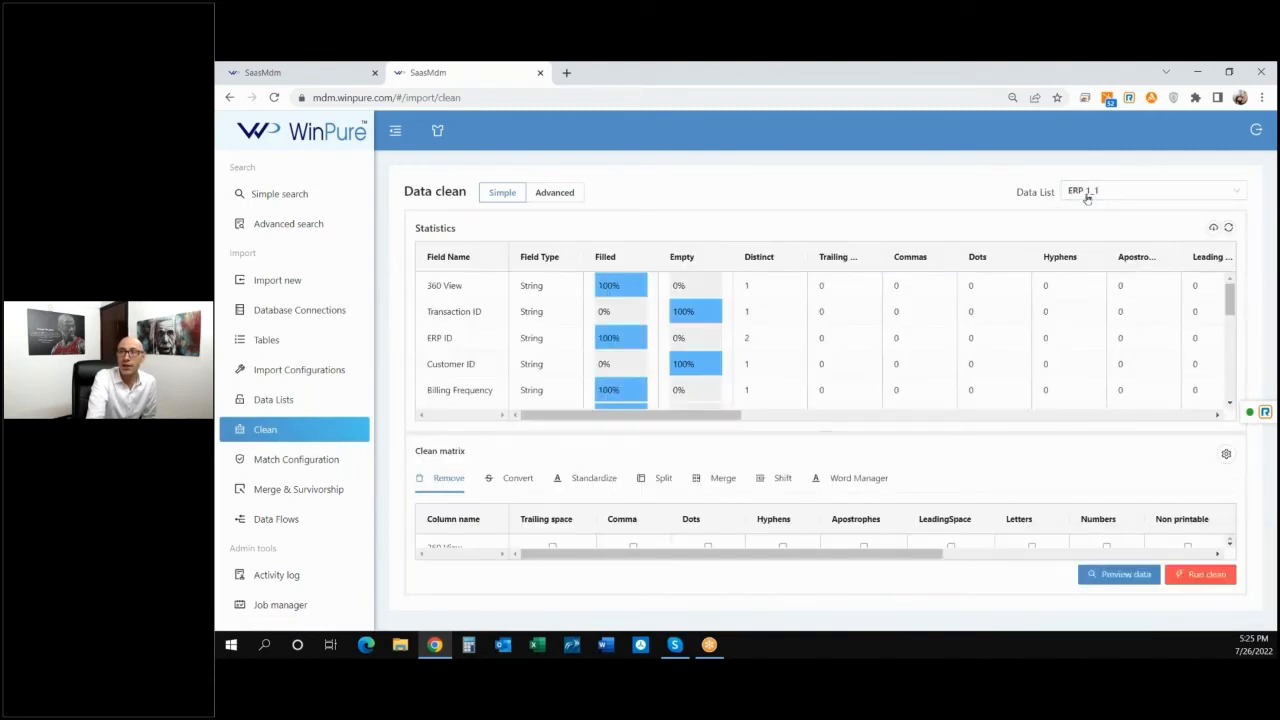
# Preview ERP 1_1 to check the Merge Result1 and separate address columns, and close the preview
pyautogui.click(1120, 575)
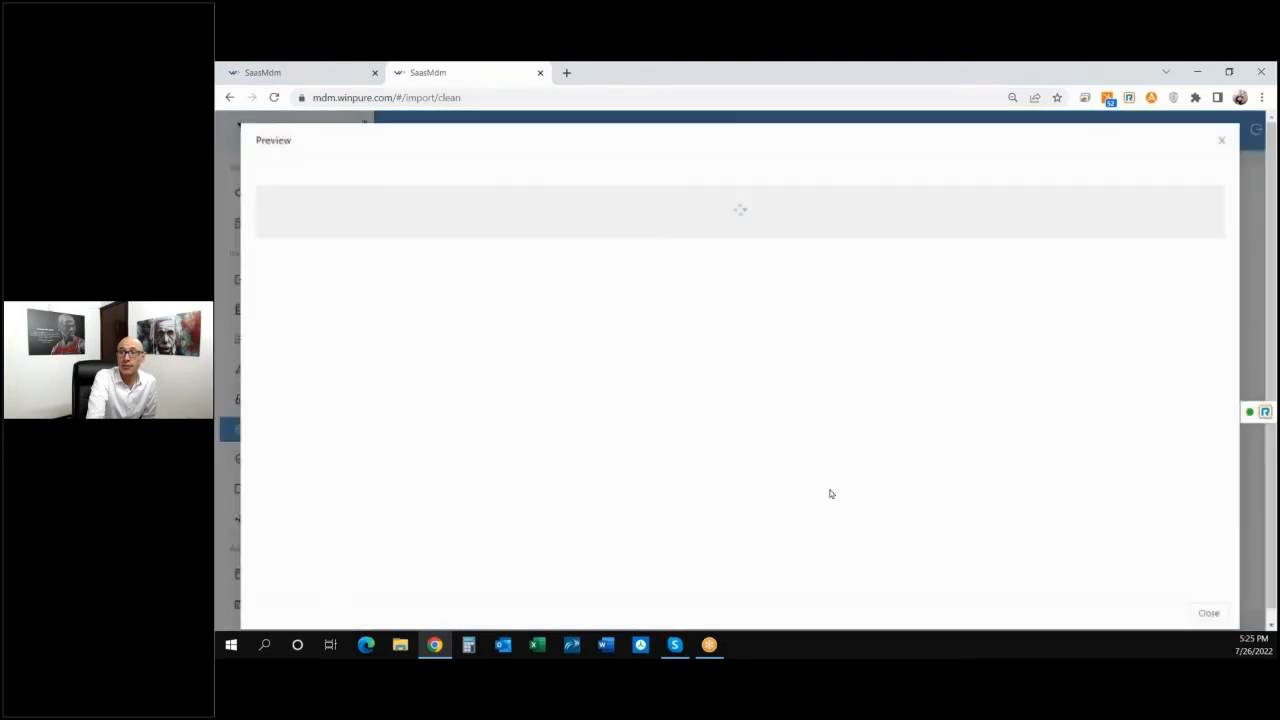
pyautogui.click(1121, 550)
pyautogui.click(1121, 550)
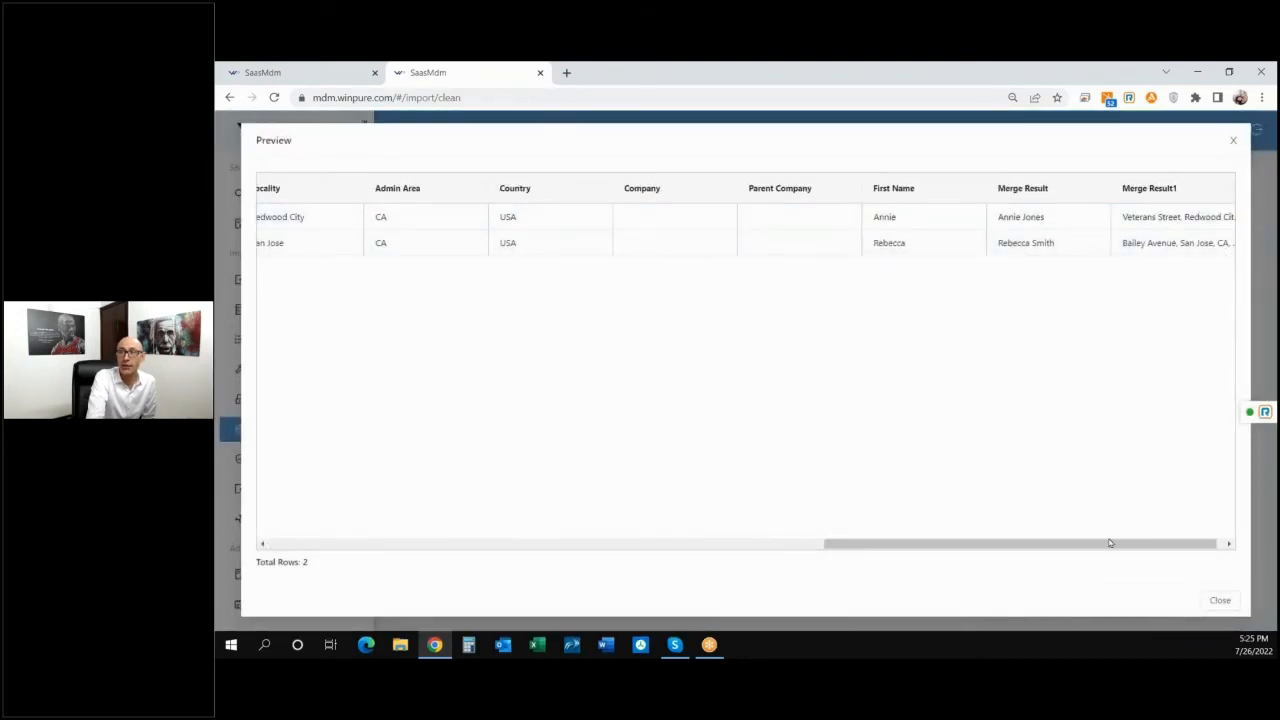
pyautogui.moveTo(1109, 542); pyautogui.dragTo(1195, 512)
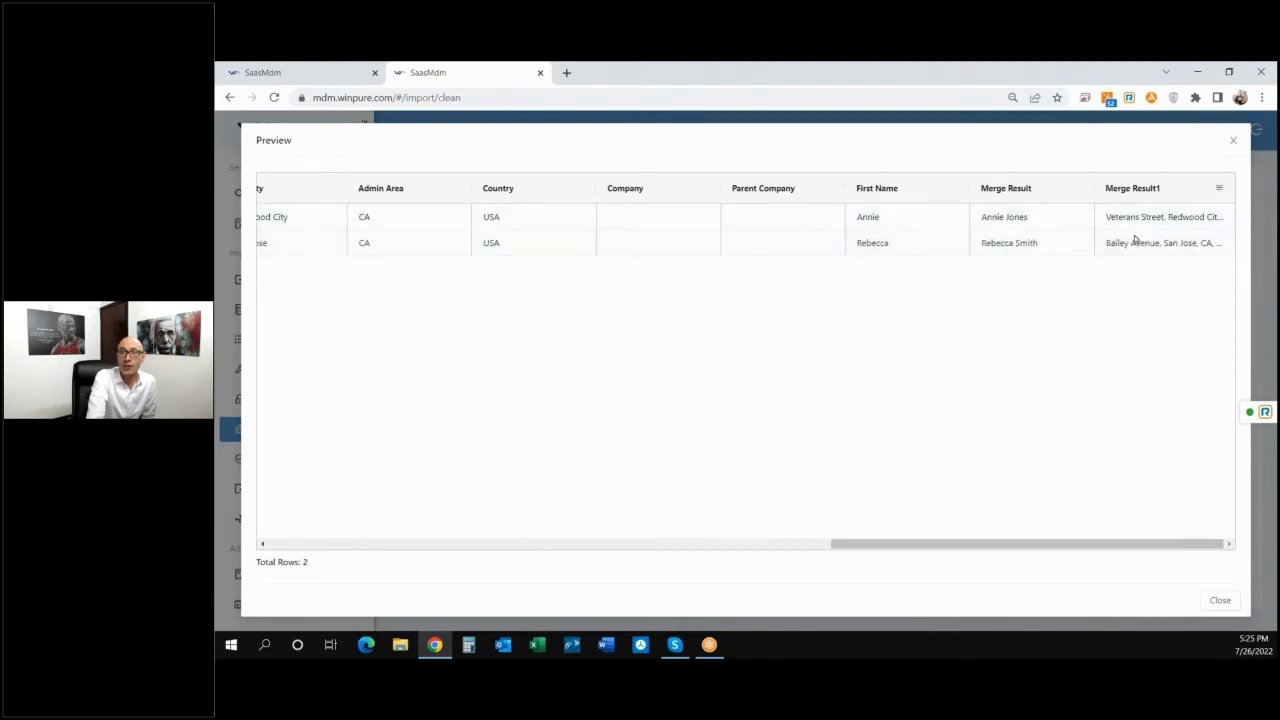
pyautogui.moveTo(1076, 539); pyautogui.dragTo(898, 543)
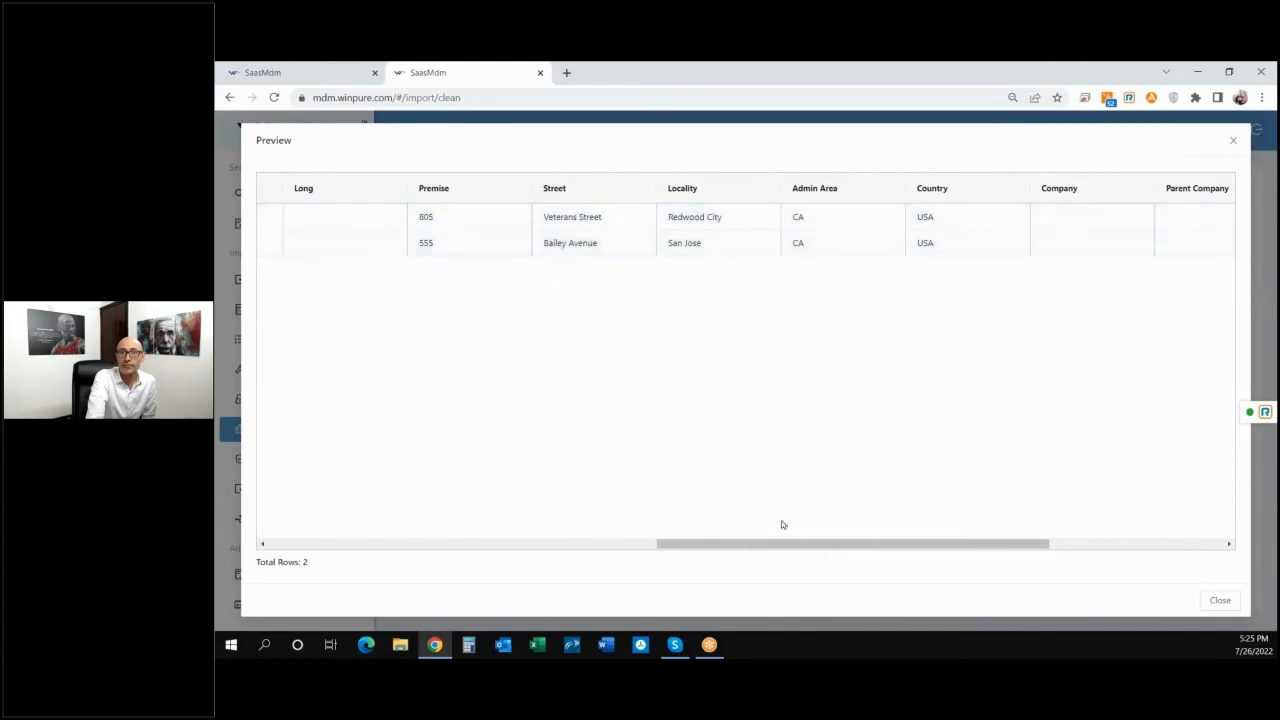
pyautogui.click(1222, 600)
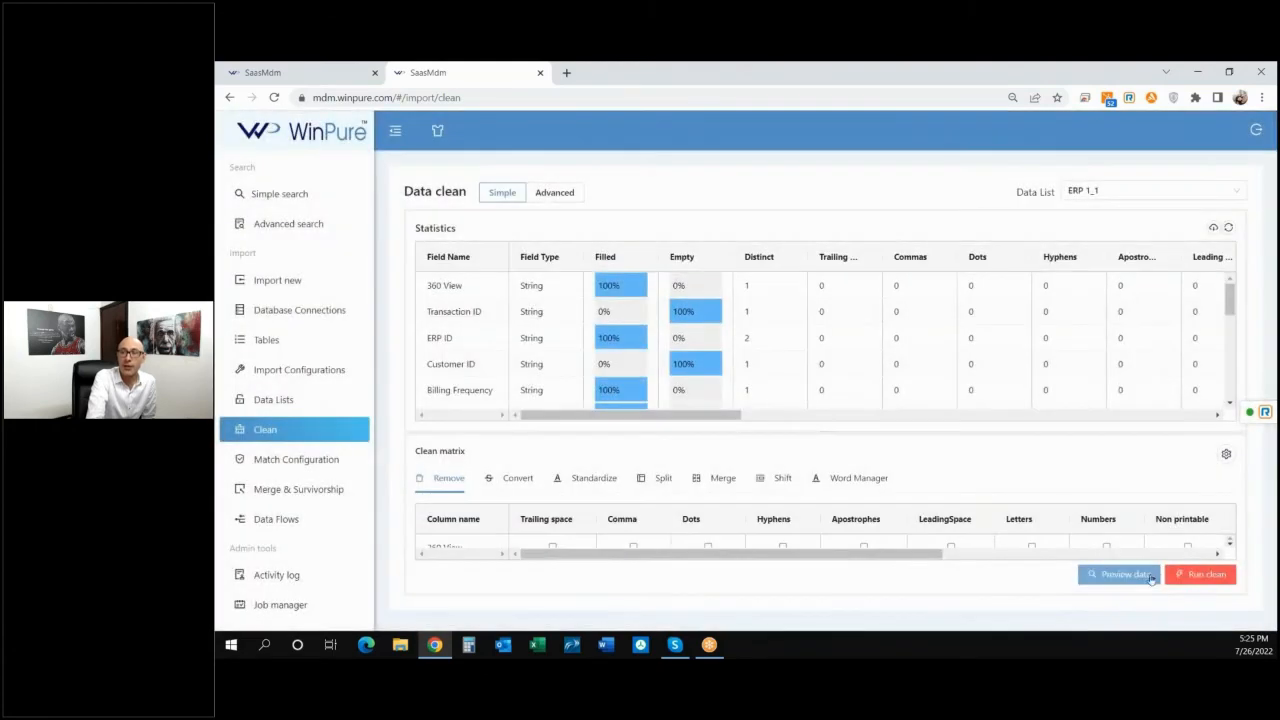
# Load the next saved clean matrix for the ERP 1_1 list
pyautogui.click(1228, 457)
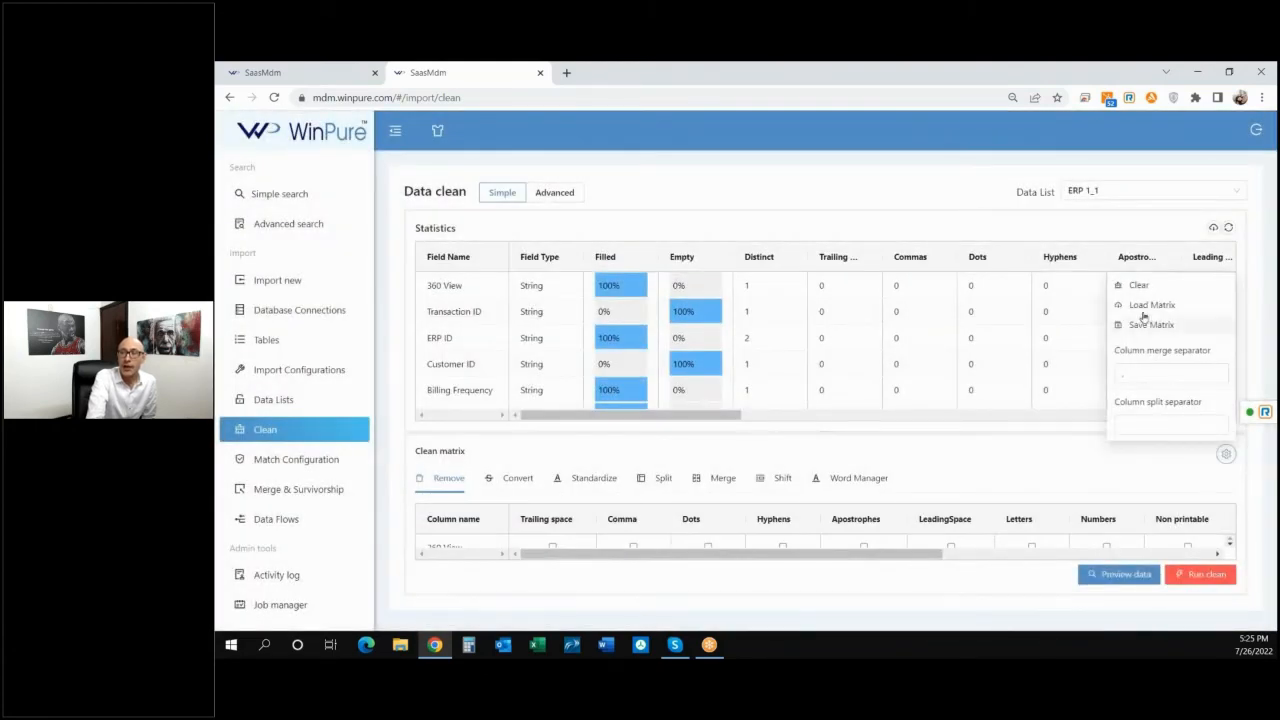
pyautogui.click(1148, 308)
pyautogui.click(682, 286)
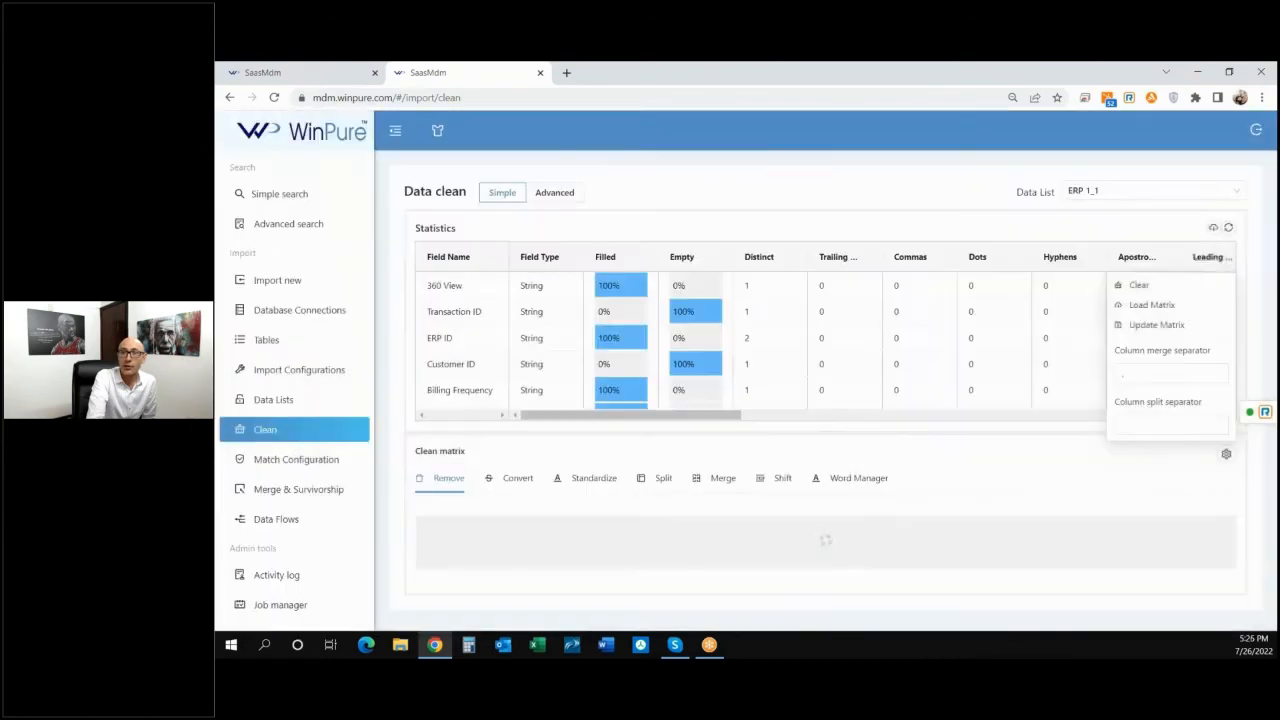
# Preview ERP 1_1 with the loaded matrix, widen the Merge Result2 column until the full addresses are readable, and close the preview
pyautogui.click(1110, 574)
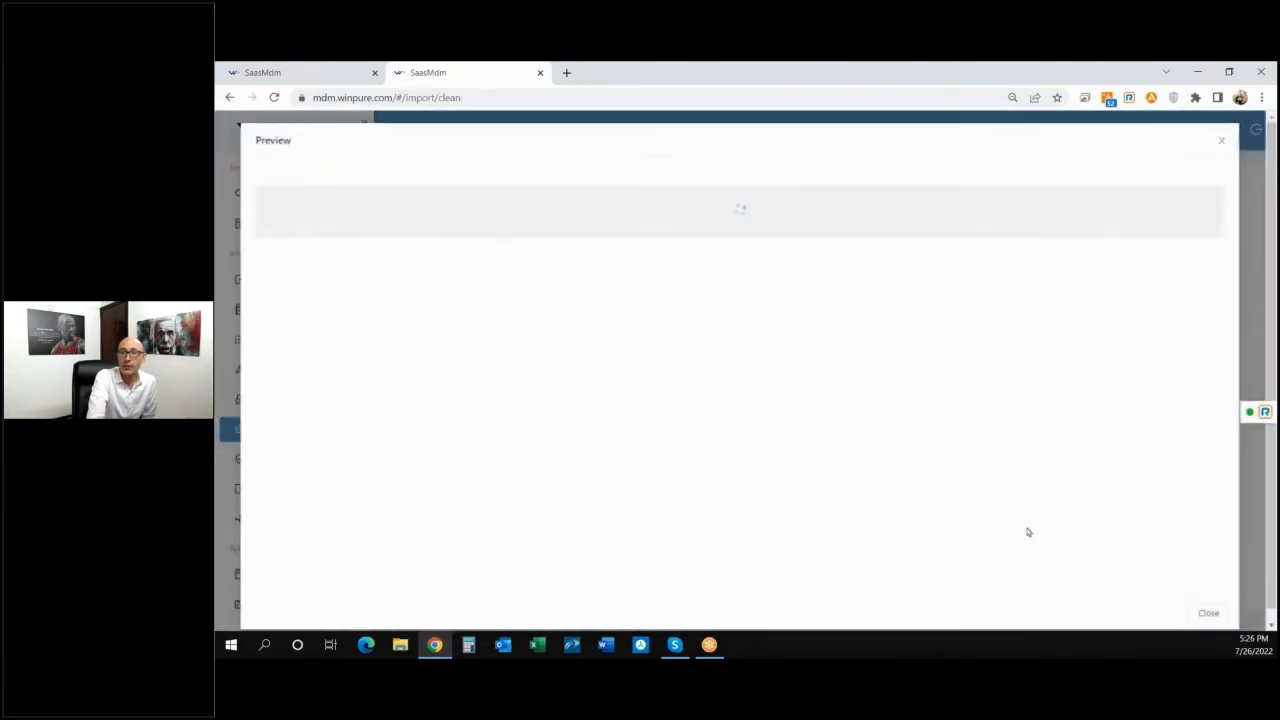
pyautogui.moveTo(640, 543); pyautogui.dragTo(1228, 548)
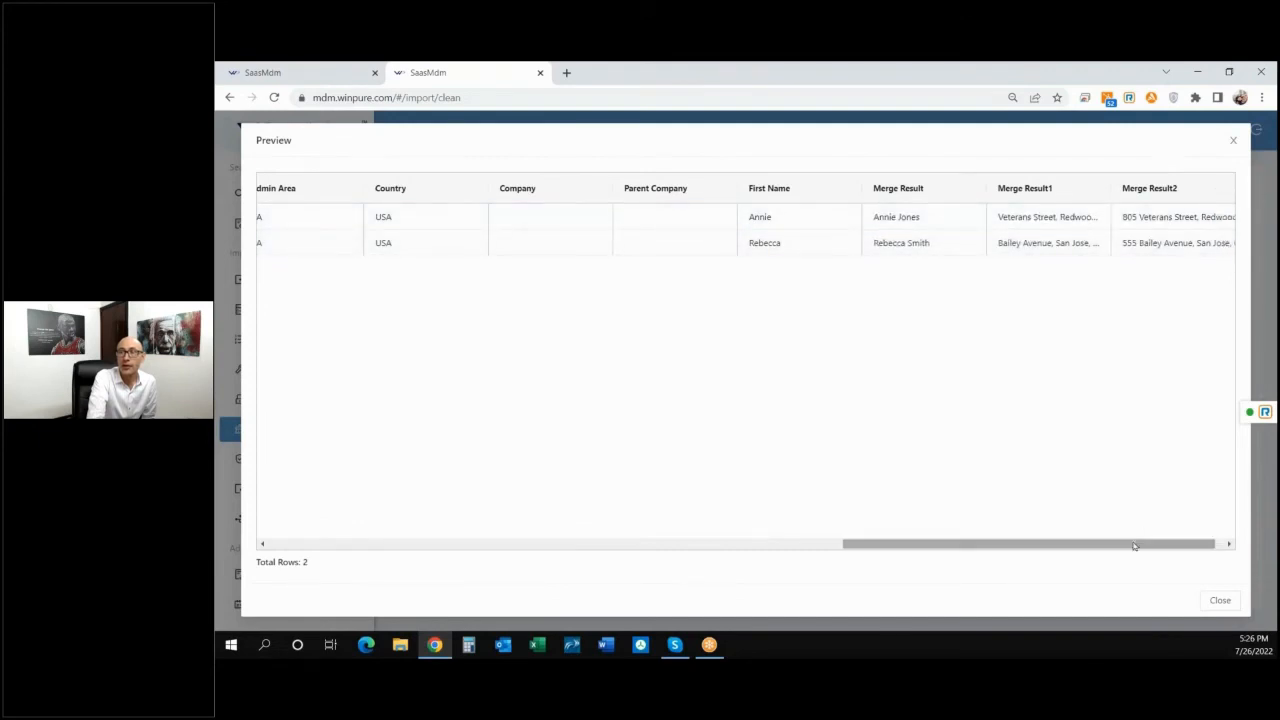
pyautogui.moveTo(1131, 543); pyautogui.dragTo(1208, 543)
pyautogui.moveTo(1234, 190); pyautogui.dragTo(1257, 200)
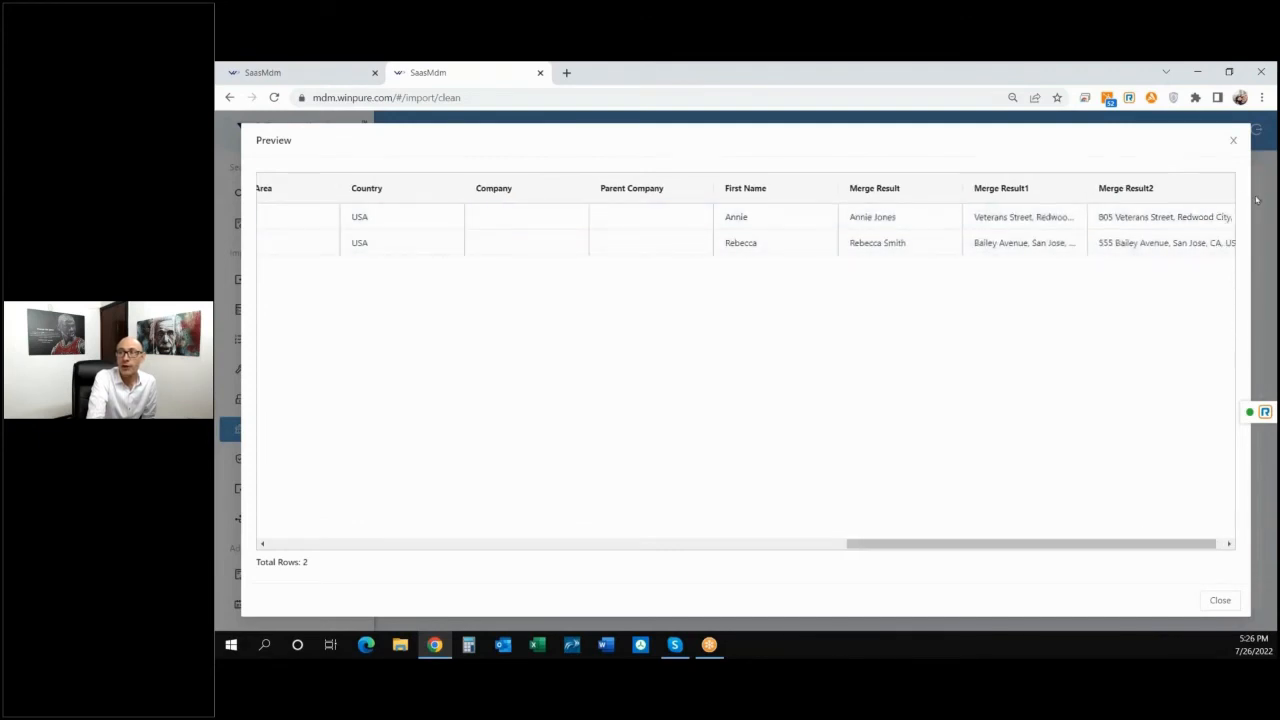
pyautogui.moveTo(1134, 543); pyautogui.dragTo(1140, 545)
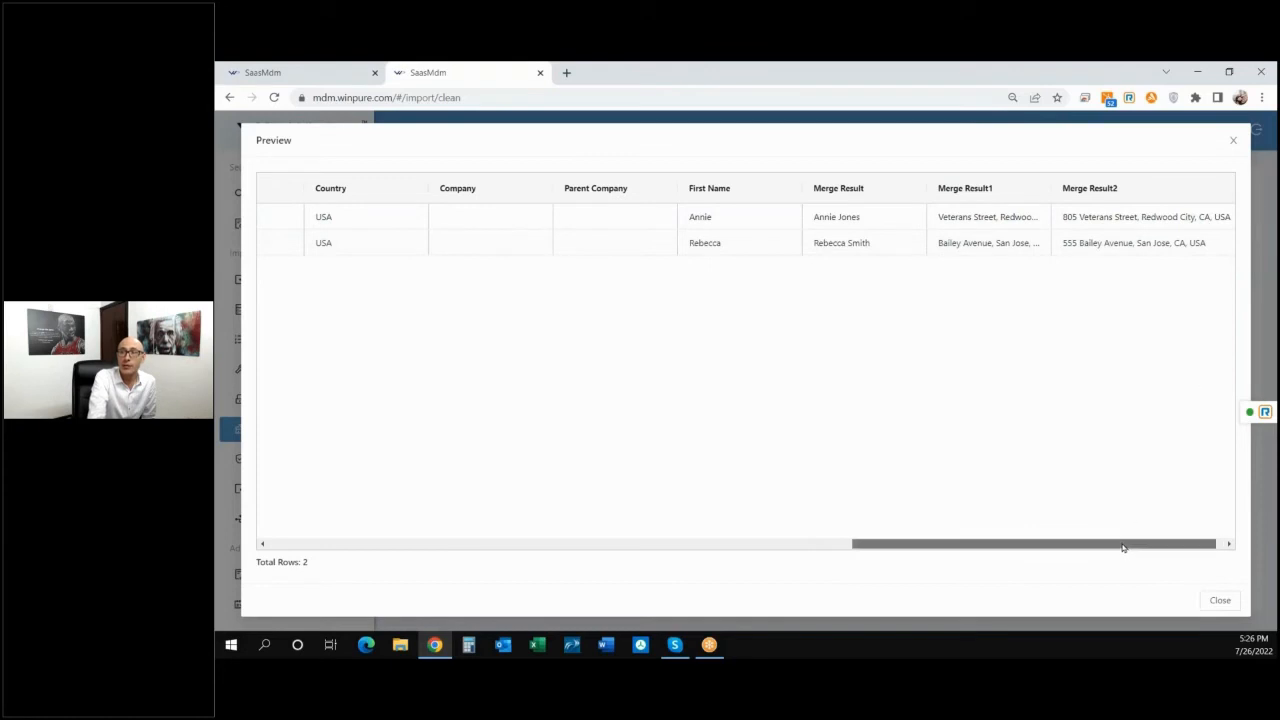
pyautogui.moveTo(1126, 545); pyautogui.dragTo(1130, 545)
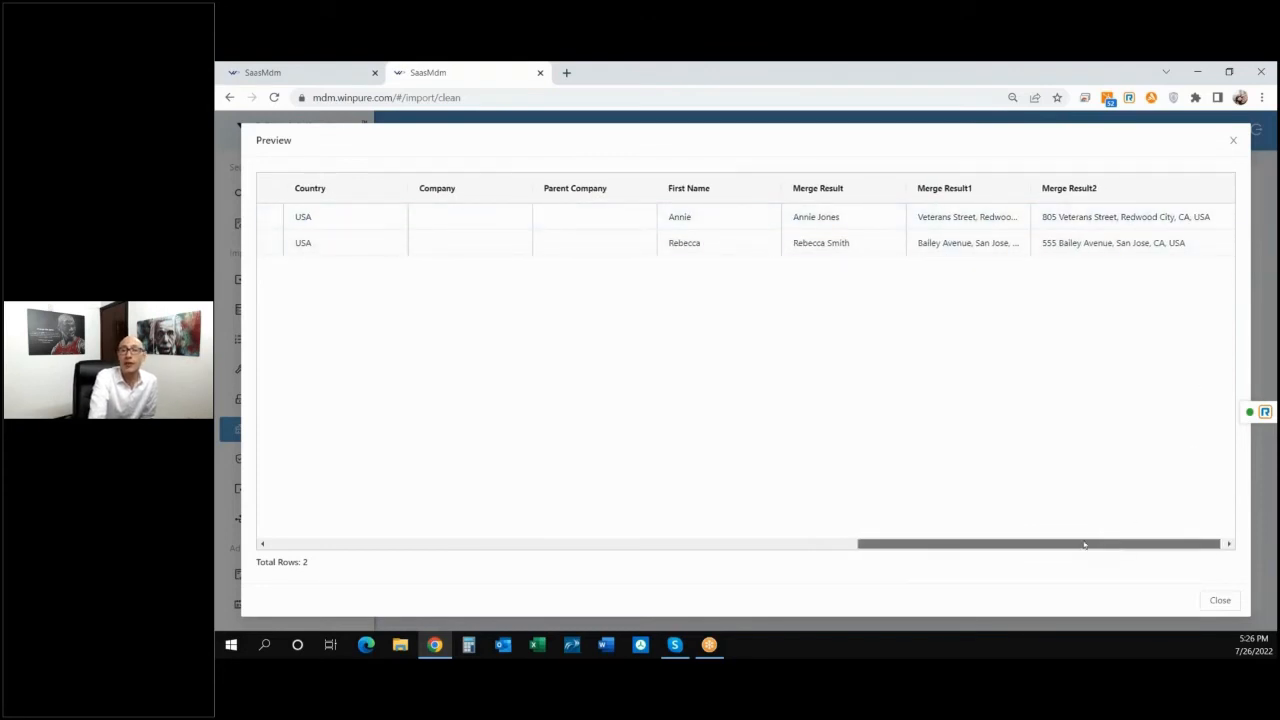
pyautogui.moveTo(1128, 545); pyautogui.dragTo(1131, 541)
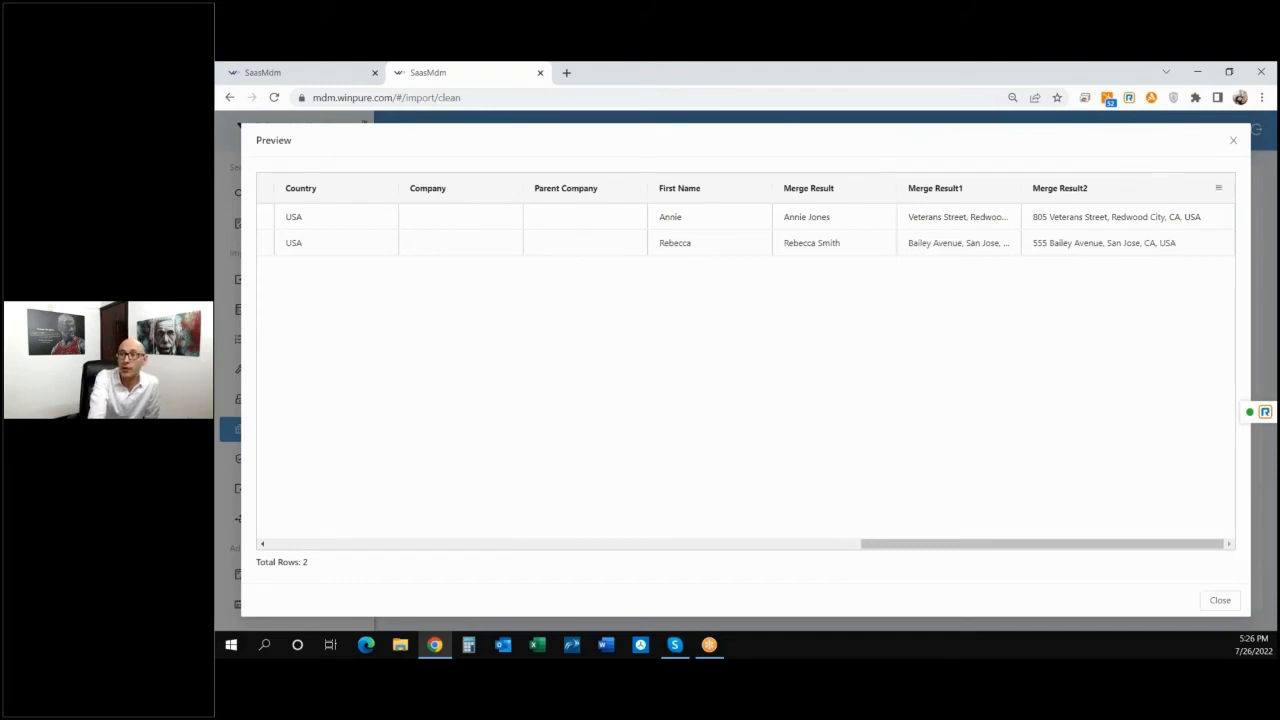
pyautogui.click(1211, 605)
# Run the clean on ERP 1_1 and name the result file ERP 3.1
pyautogui.click(1200, 578)
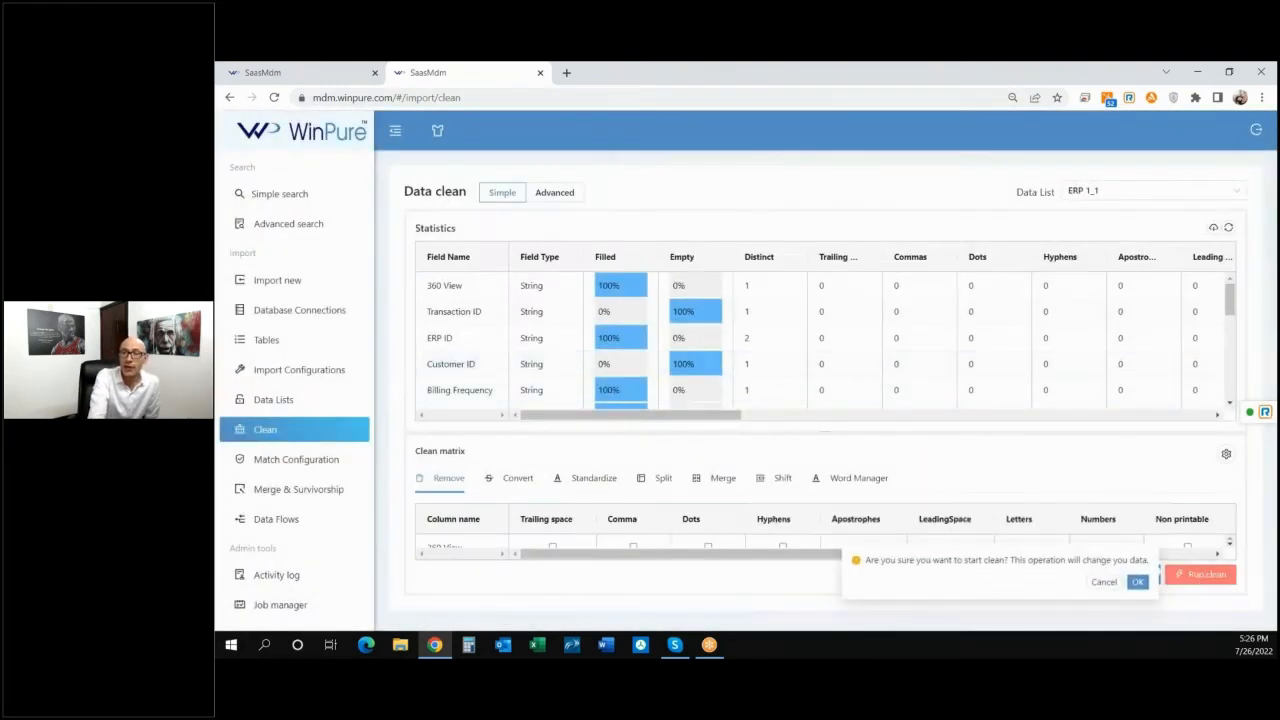
pyautogui.click(1137, 581)
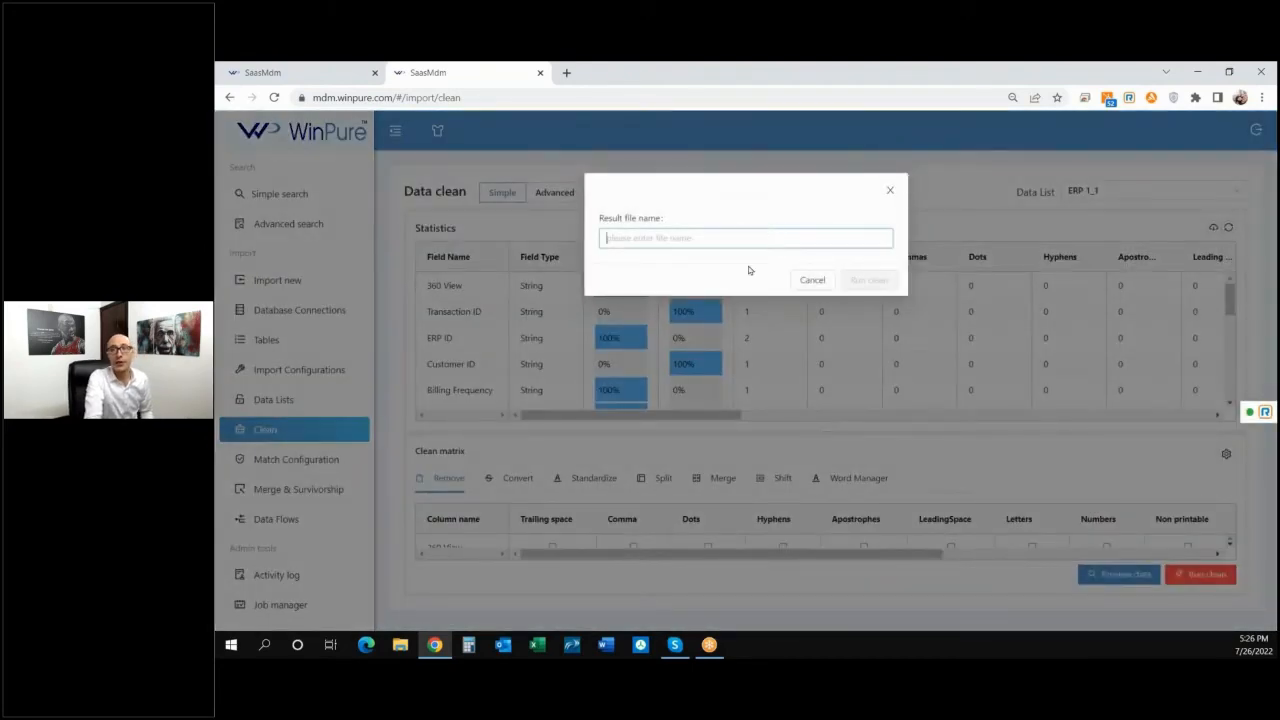
pyautogui.write('ERP 3.1')
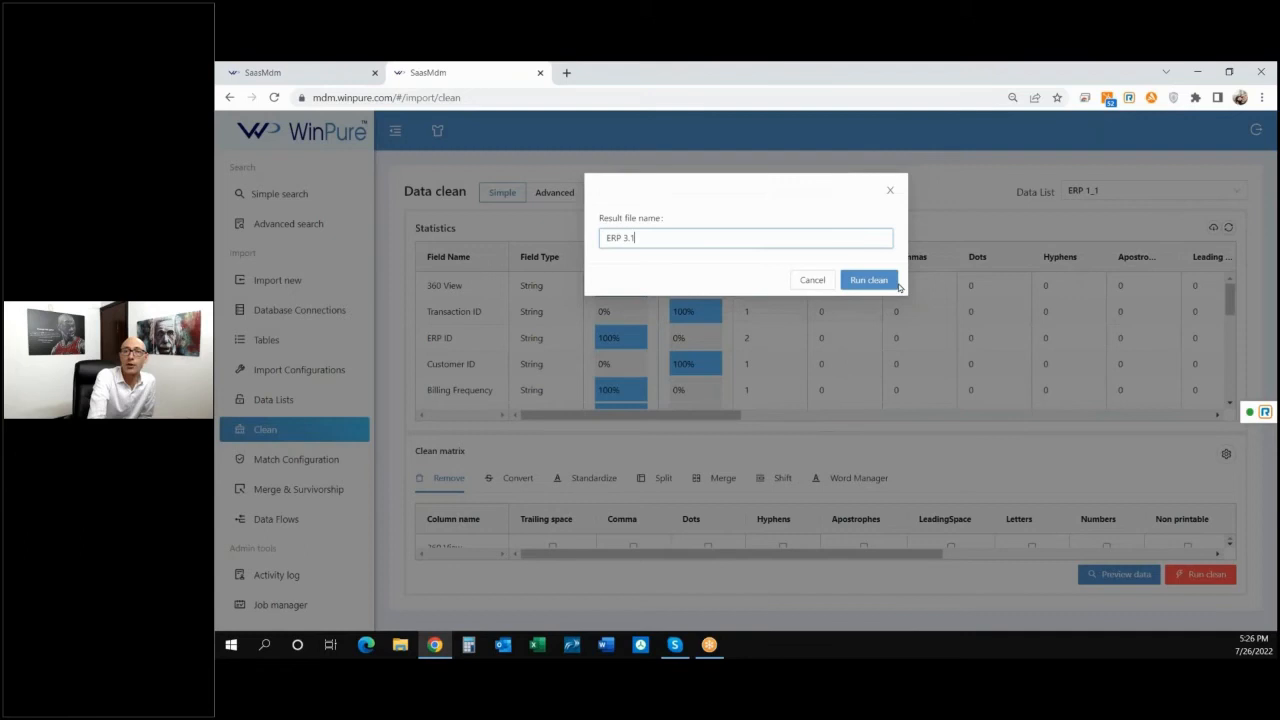
pyautogui.click(878, 283)
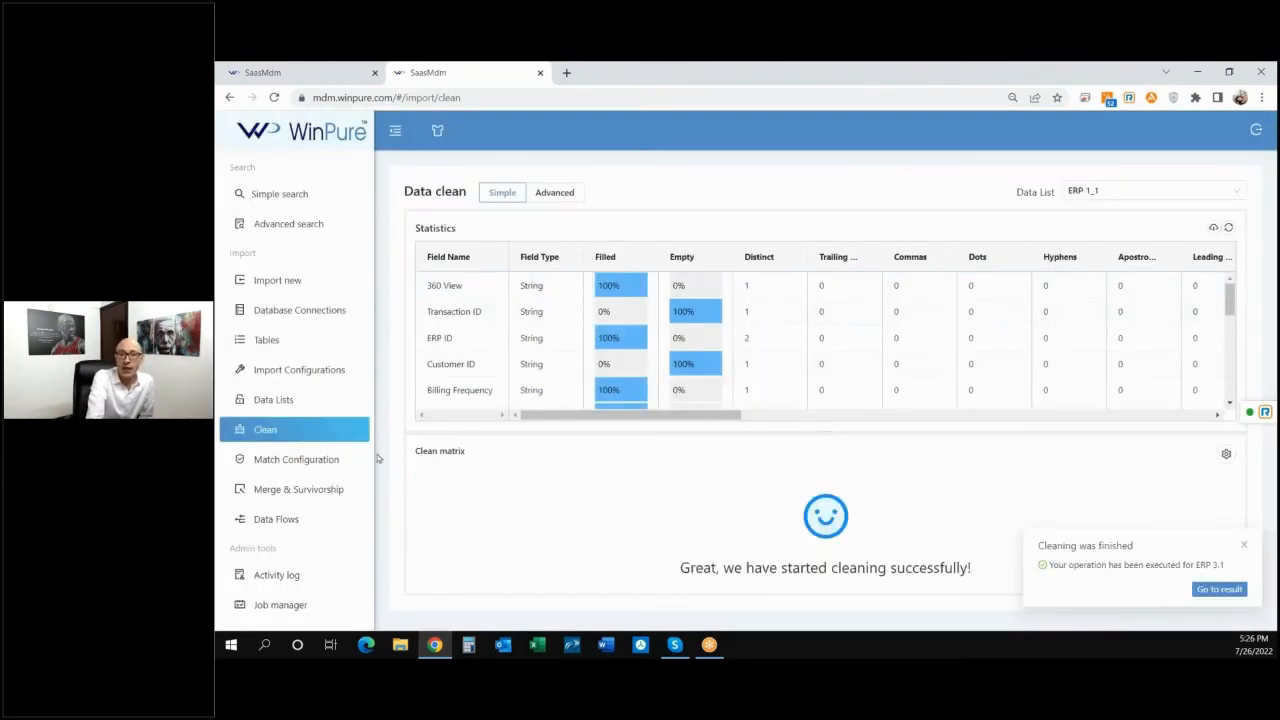
# View the Master.xlsx data list, widen its Addresses column to examine the address format, and close the list
pyautogui.click(286, 403)
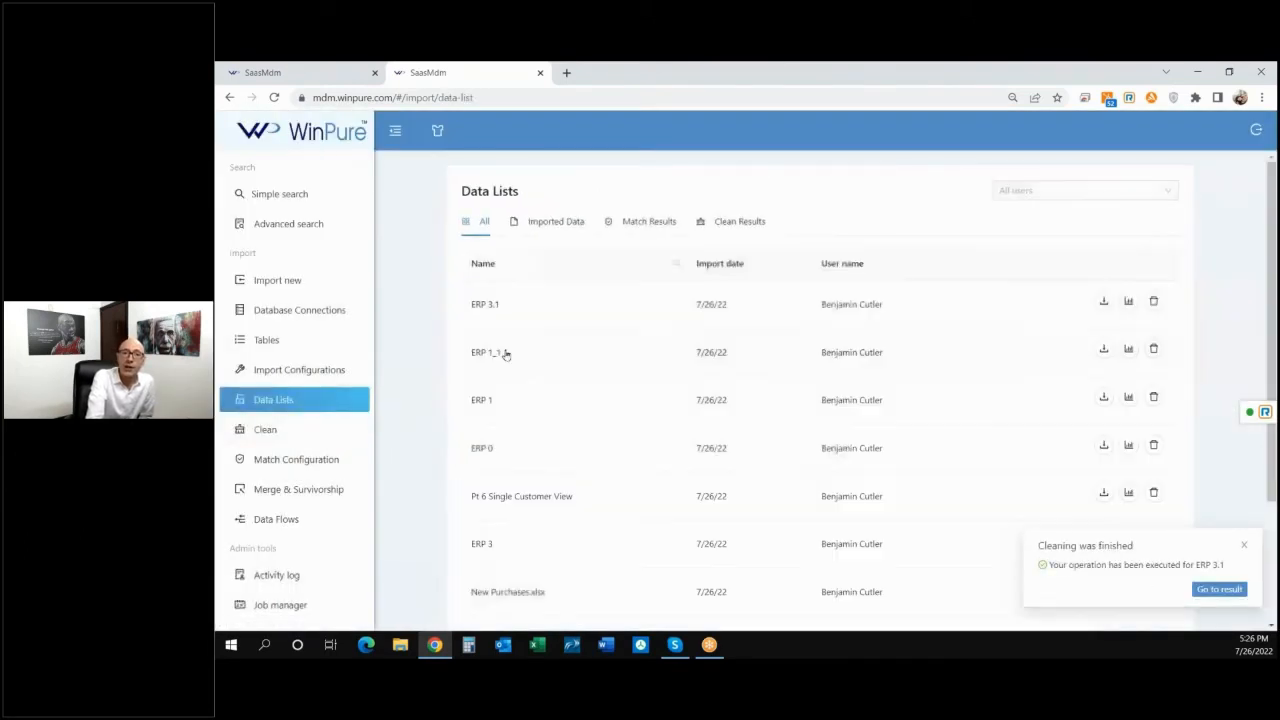
pyautogui.scroll(-3, 511, 403)
pyautogui.scroll(-1, 509, 450)
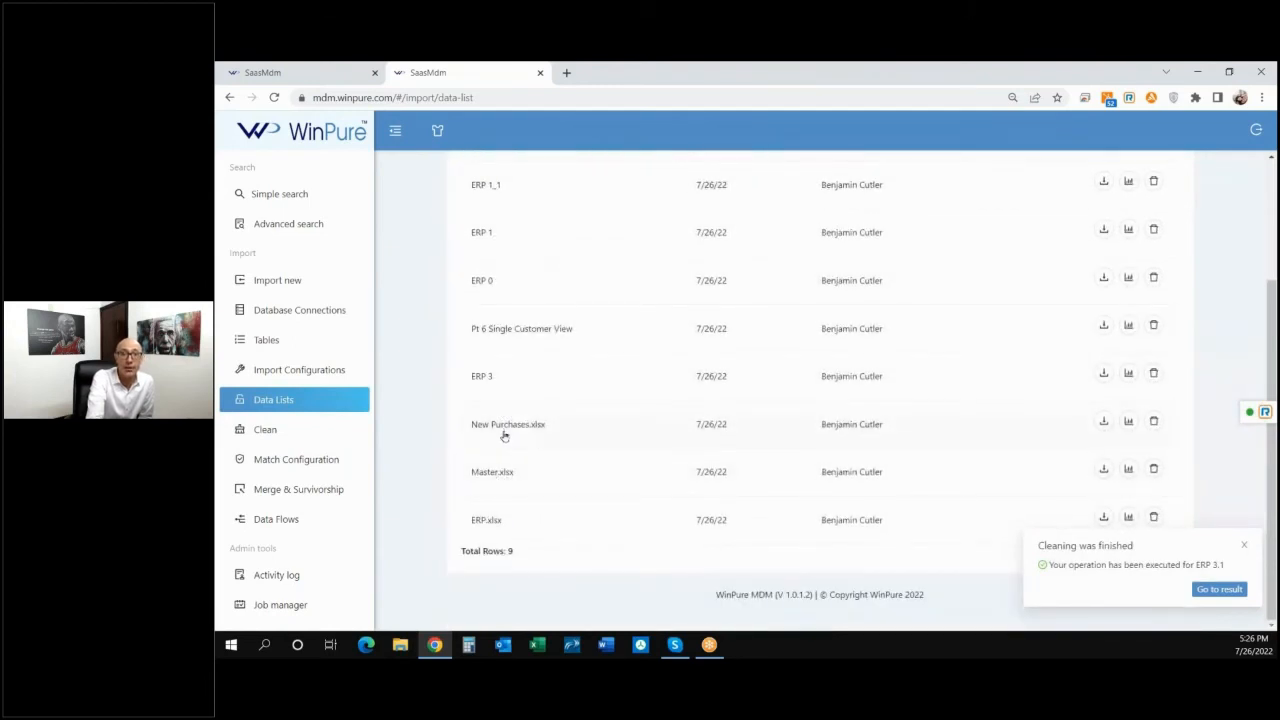
pyautogui.click(505, 474)
pyautogui.moveTo(498, 545); pyautogui.dragTo(712, 545)
pyautogui.moveTo(676, 188); pyautogui.dragTo(848, 173)
pyautogui.click(711, 218)
pyautogui.click(677, 241)
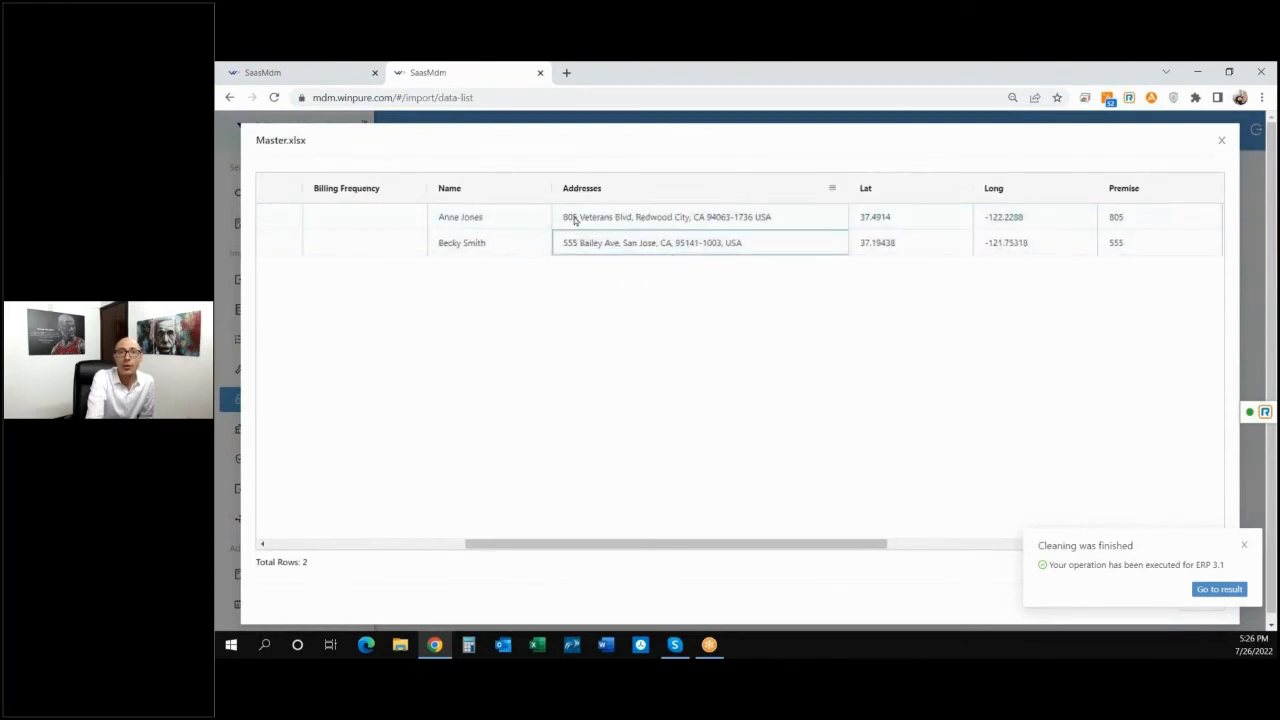
pyautogui.click(1245, 547)
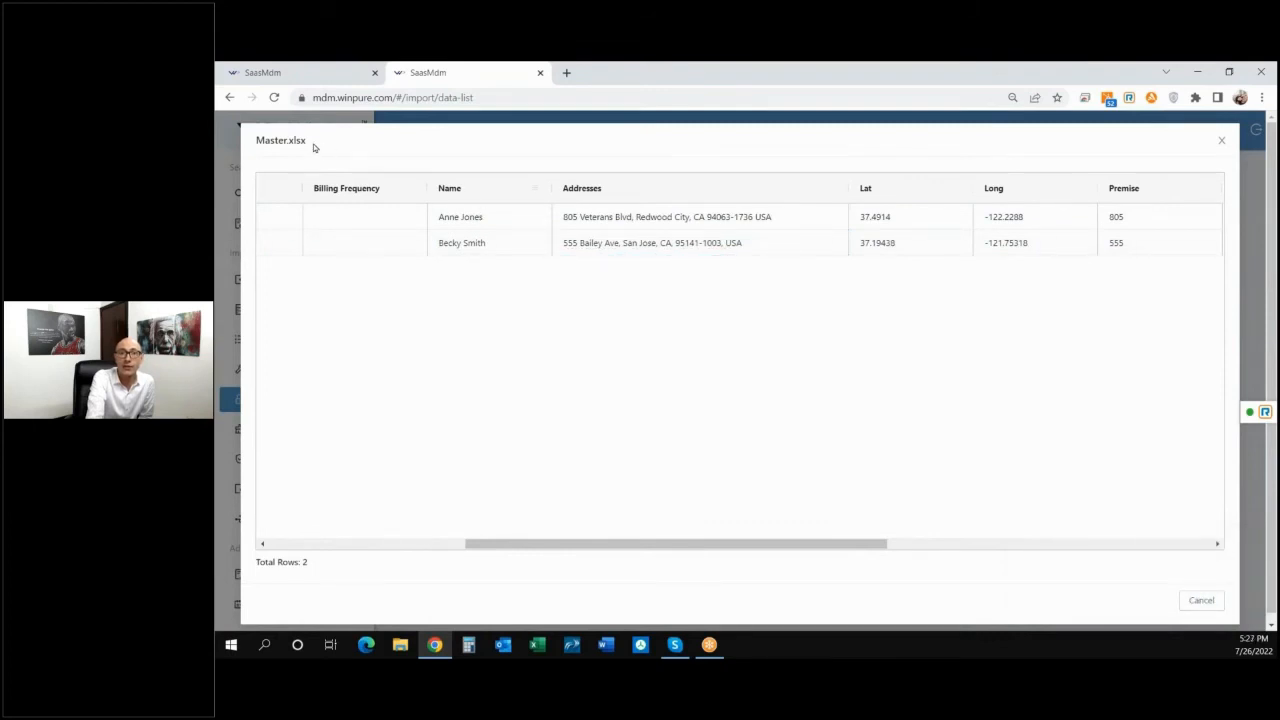
pyautogui.moveTo(313, 143); pyautogui.dragTo(257, 146)
pyautogui.click(1201, 600)
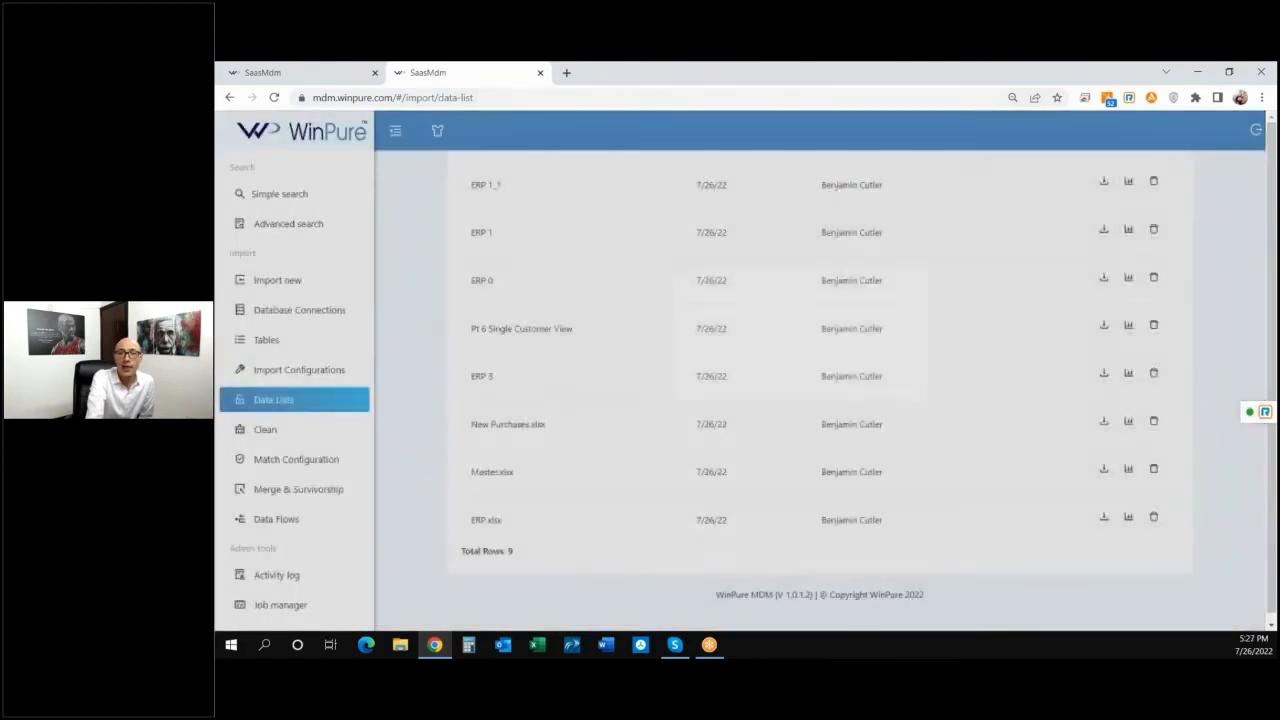
# View the New Purchases.xlsx data list, widen its Addresses column to examine the address format, and close the list
pyautogui.scroll(-1, 515, 455)
pyautogui.click(510, 438)
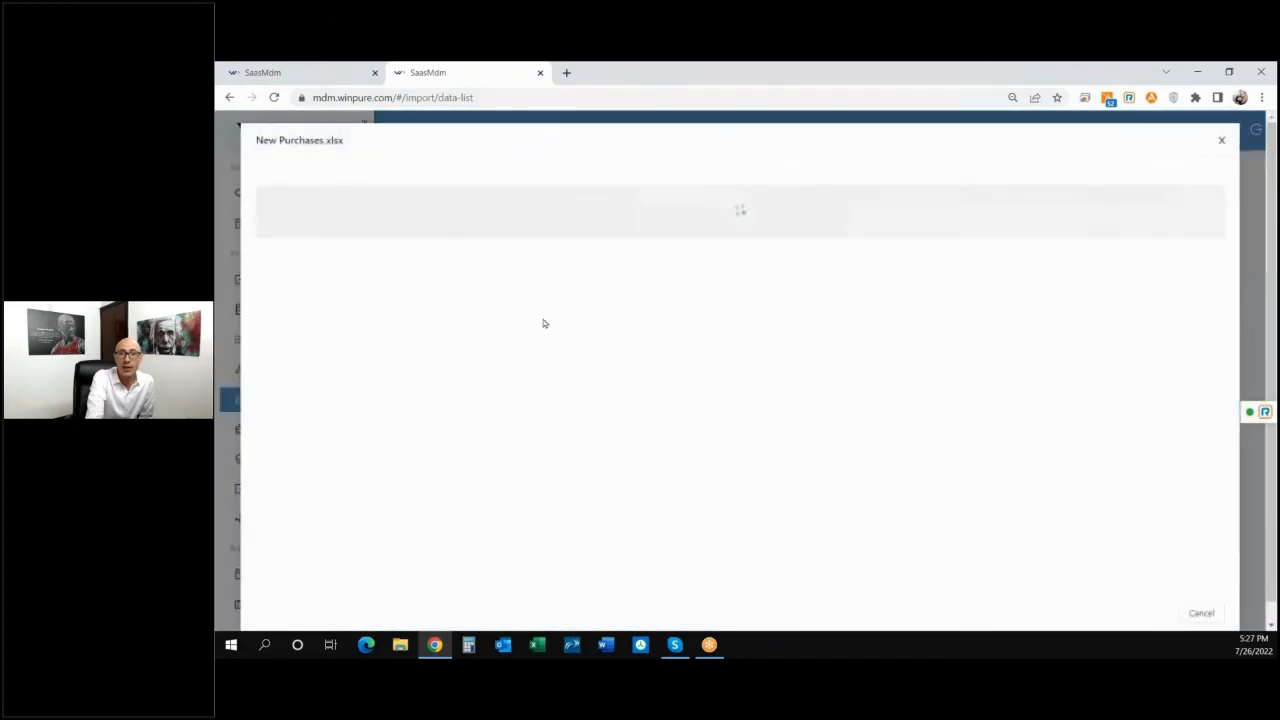
pyautogui.hscroll(4, 691, 549)
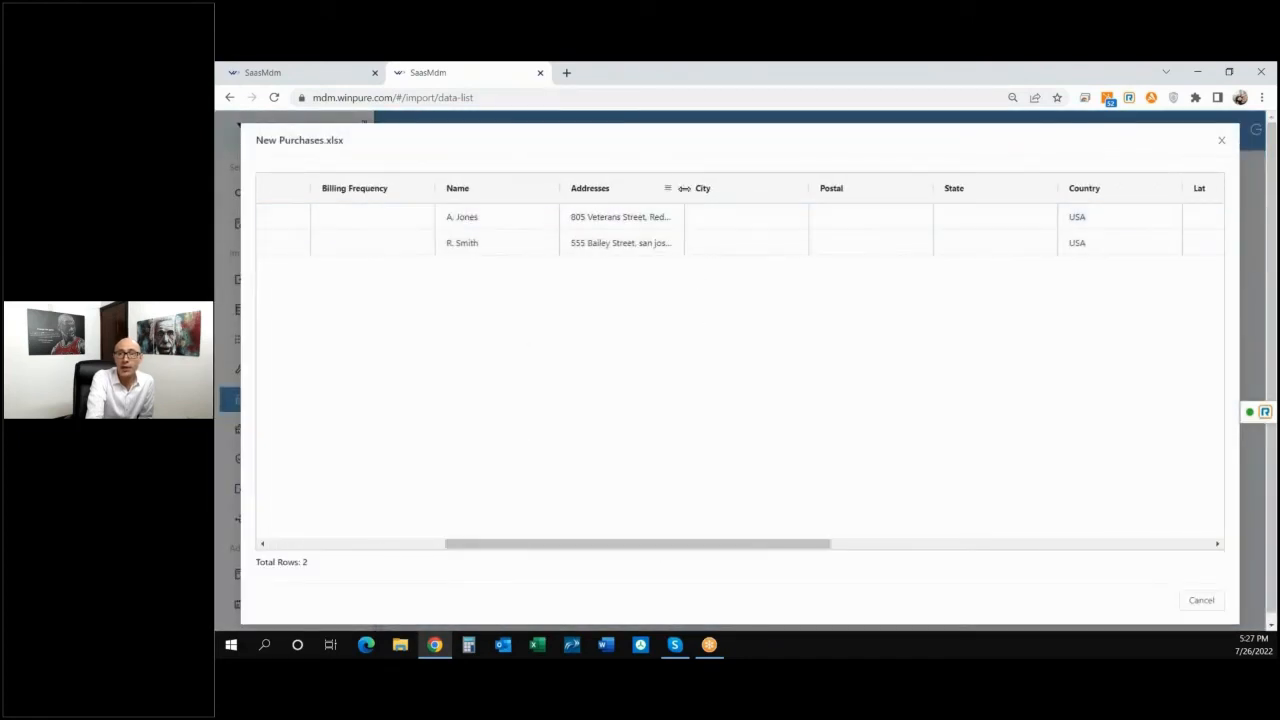
pyautogui.moveTo(684, 188); pyautogui.dragTo(818, 188)
pyautogui.click(715, 249)
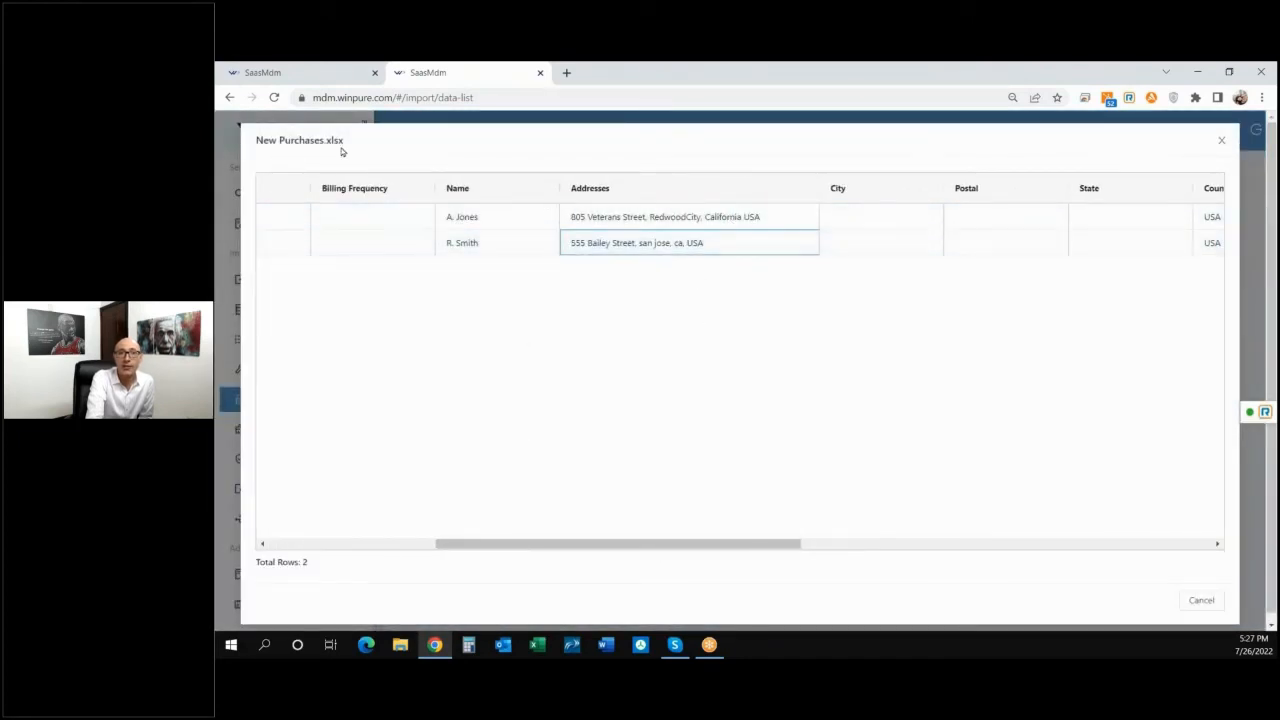
pyautogui.moveTo(343, 145); pyautogui.dragTo(256, 142)
pyautogui.click(1200, 599)
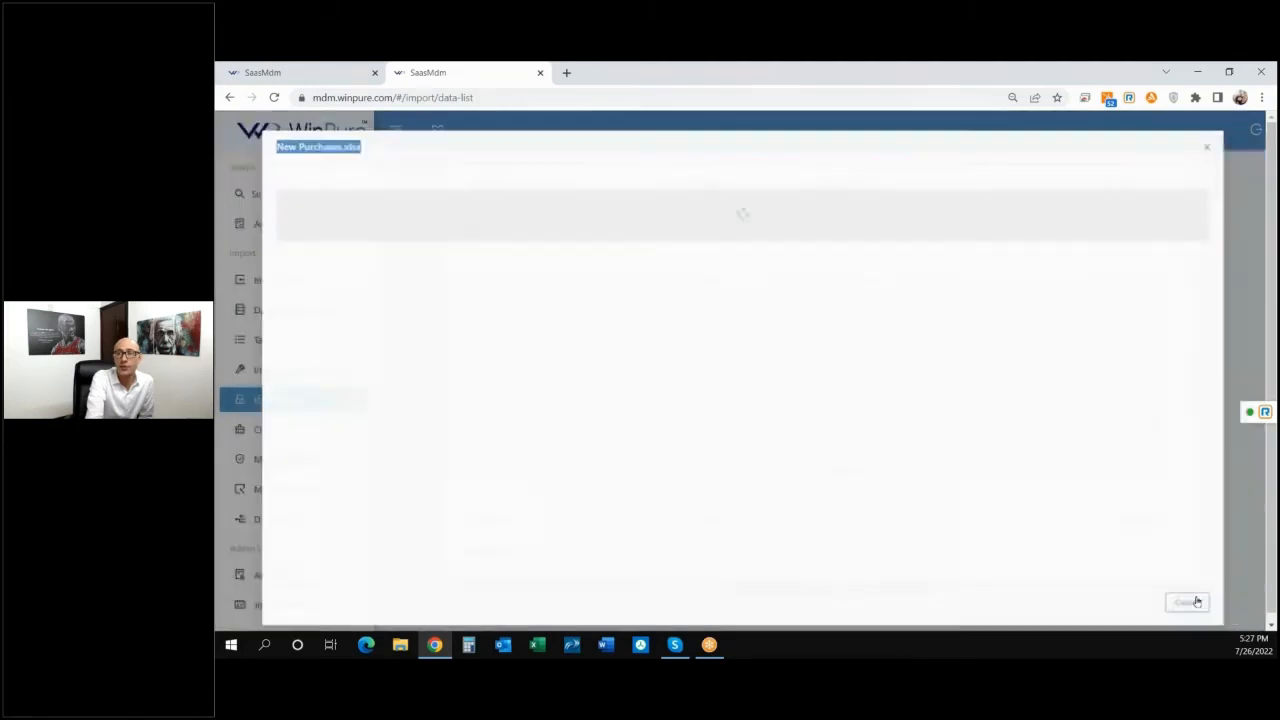
# View the ERP 3.1 data list, widen its MergeResult2 column to examine the merged addresses, and close the list
pyautogui.scroll(-1, 576, 477)
pyautogui.scroll(1, 522, 302)
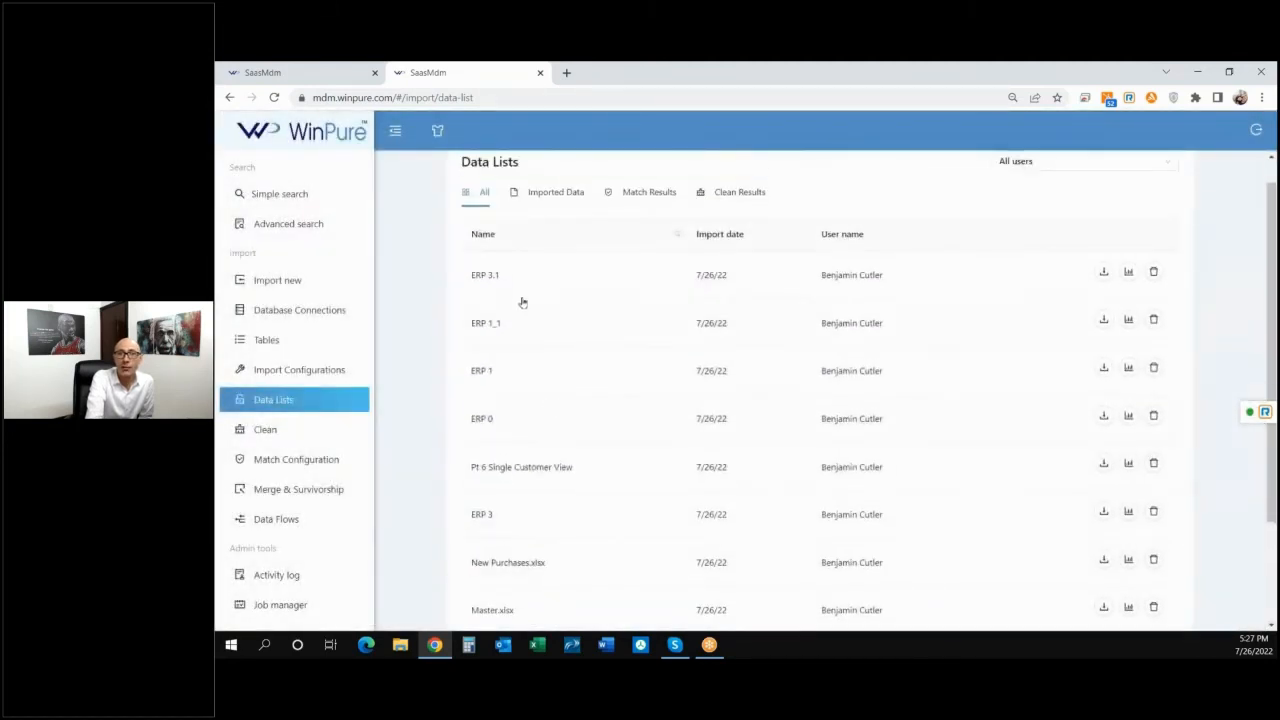
pyautogui.click(518, 279)
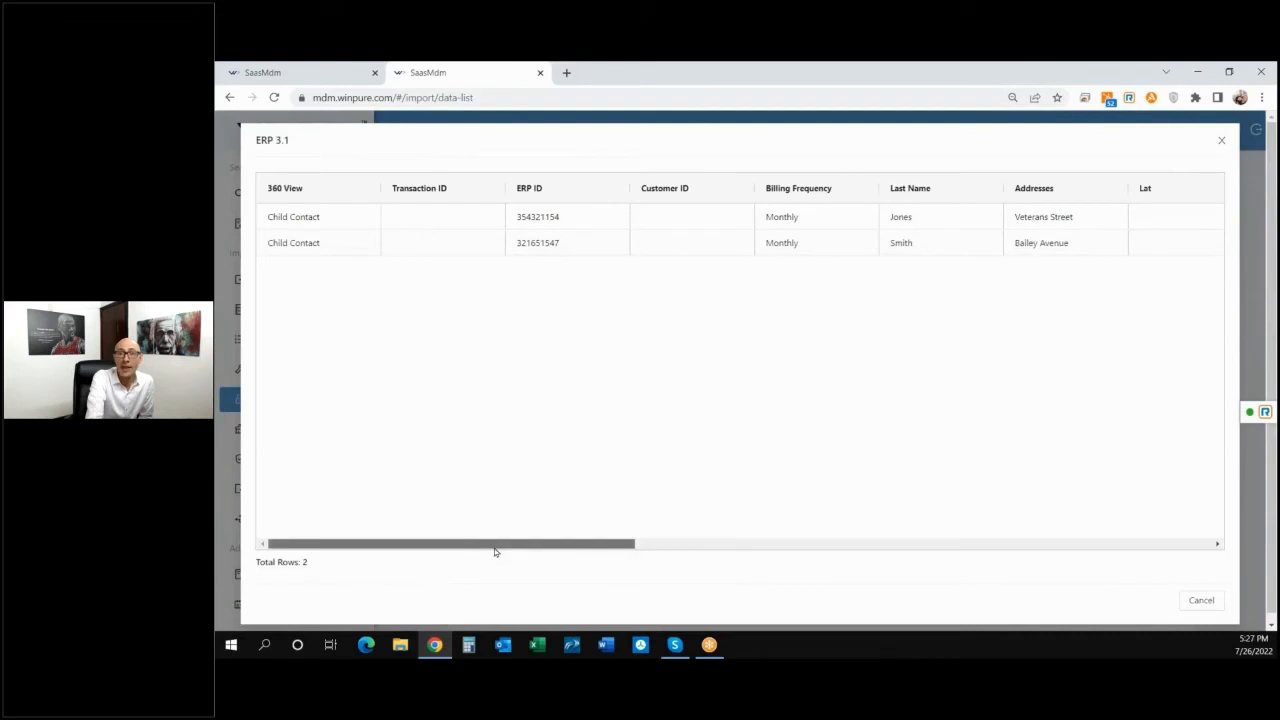
pyautogui.moveTo(497, 545); pyautogui.dragTo(666, 546)
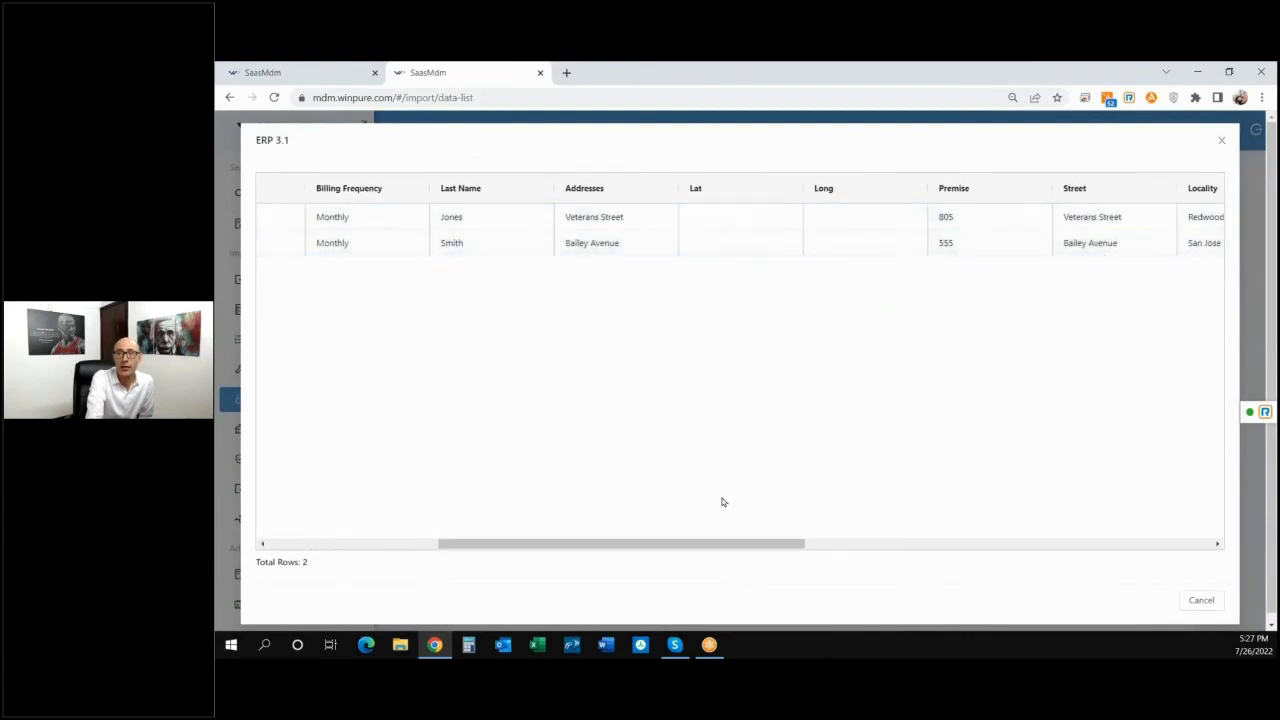
pyautogui.moveTo(726, 547); pyautogui.dragTo(1194, 511)
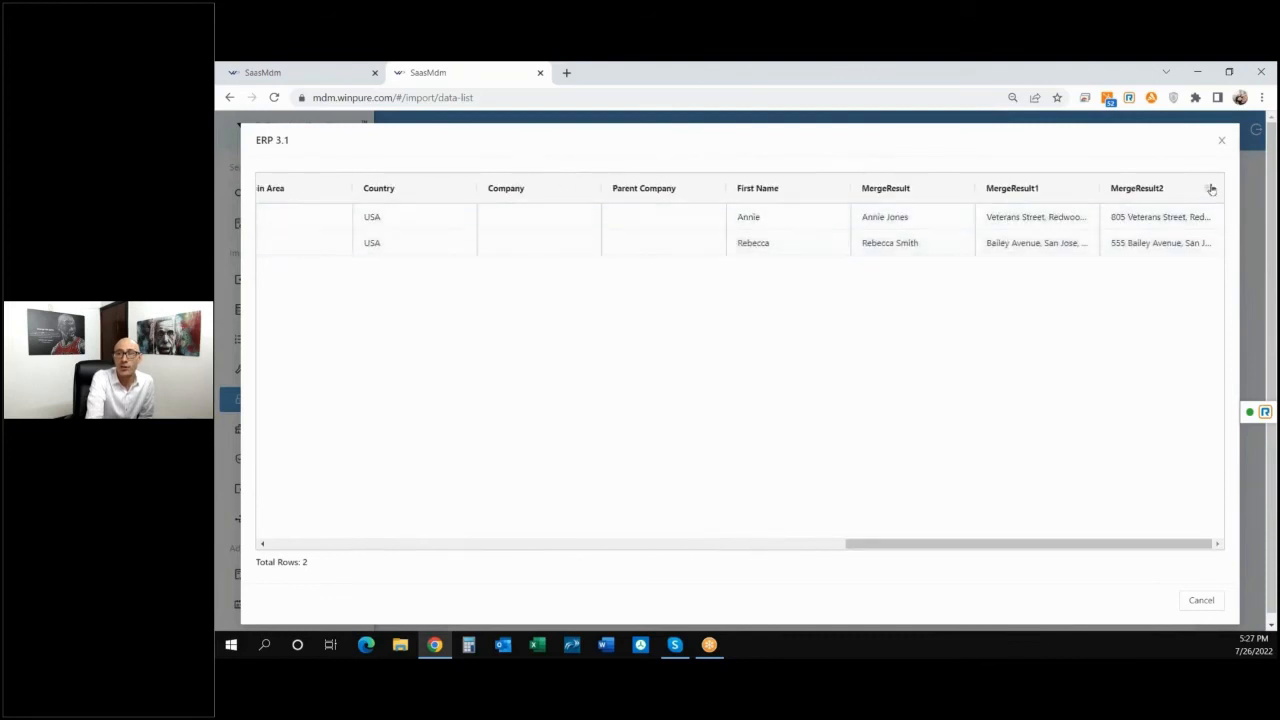
pyautogui.moveTo(1117, 544)
pyautogui.mouseDown()
pyautogui.moveTo(1182, 540)
pyautogui.moveTo(1126, 543)
pyautogui.mouseUp()
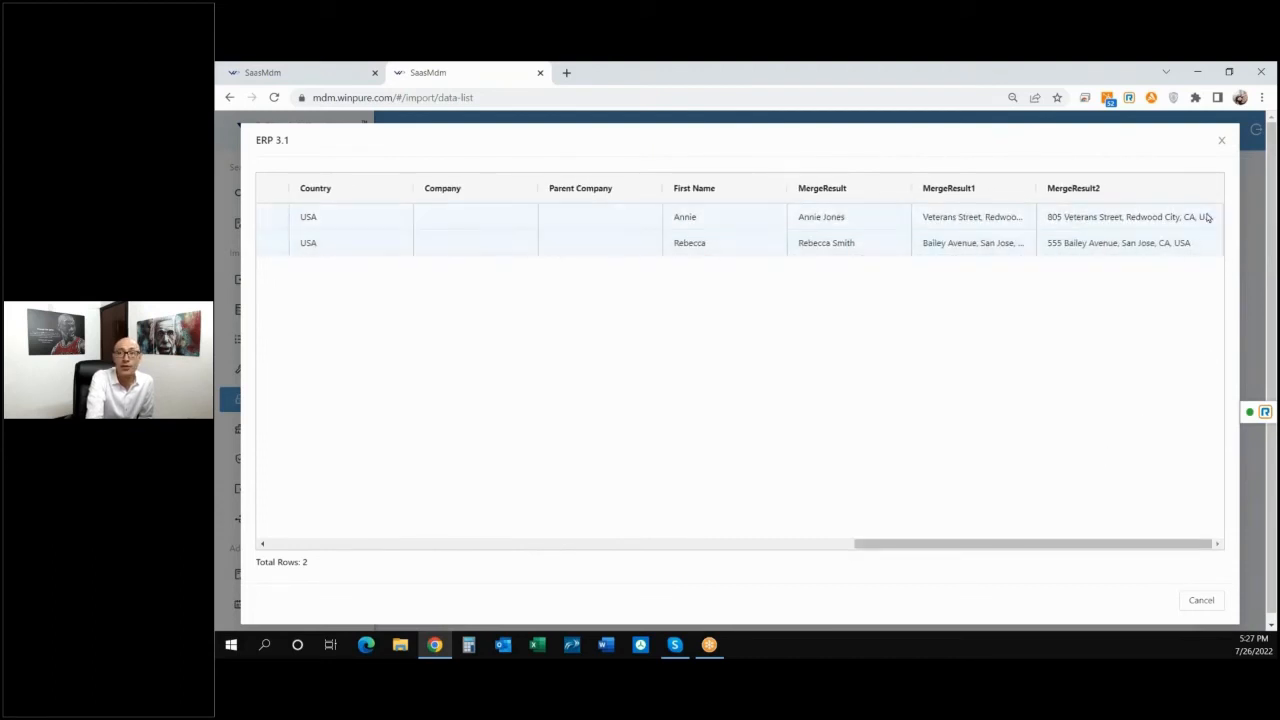
pyautogui.moveTo(1100, 544); pyautogui.dragTo(1112, 545)
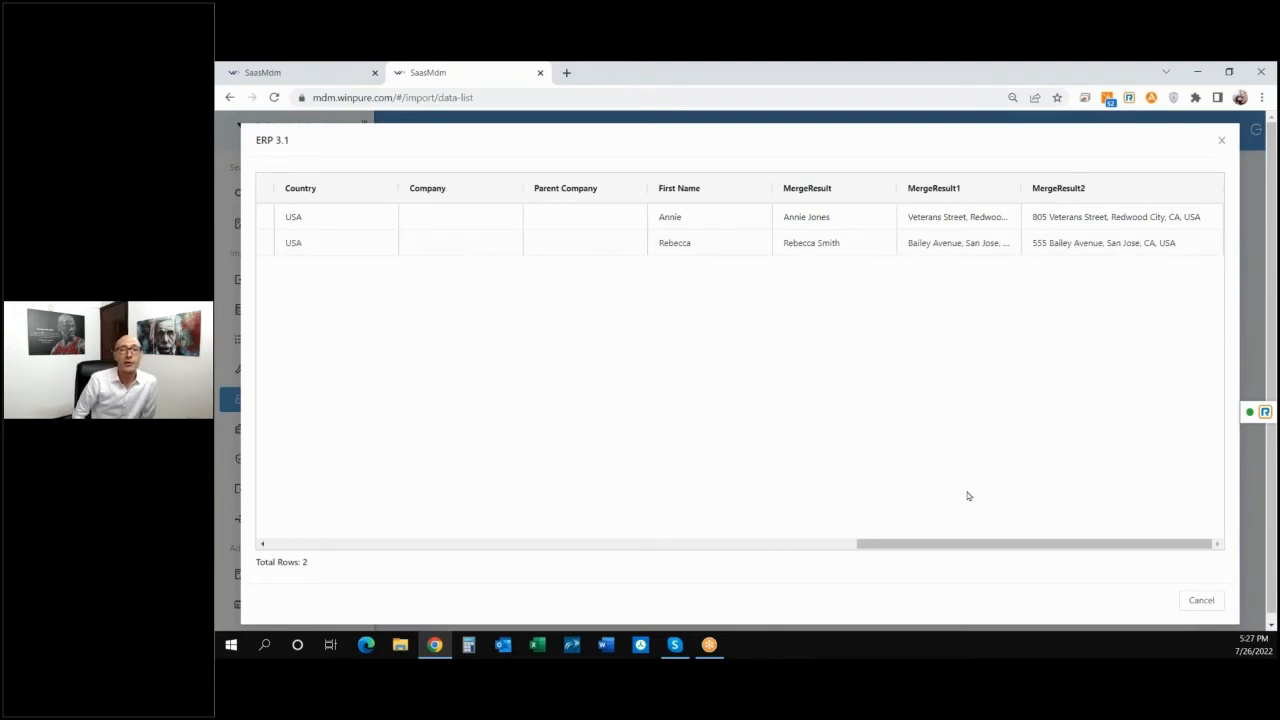
pyautogui.click(1196, 600)
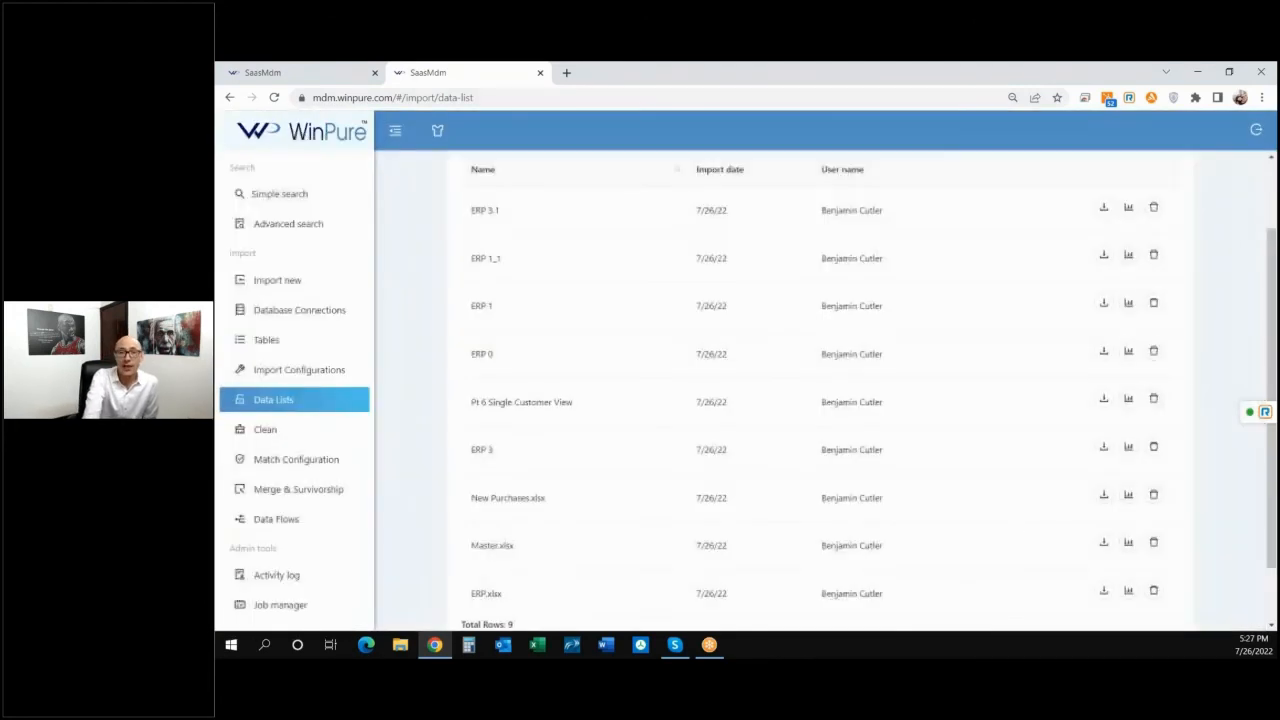
# Load the existing match configuration Pt 6 Data Integration - Single Customer View with its data lists and continue to the field mapping
pyautogui.click(311, 462)
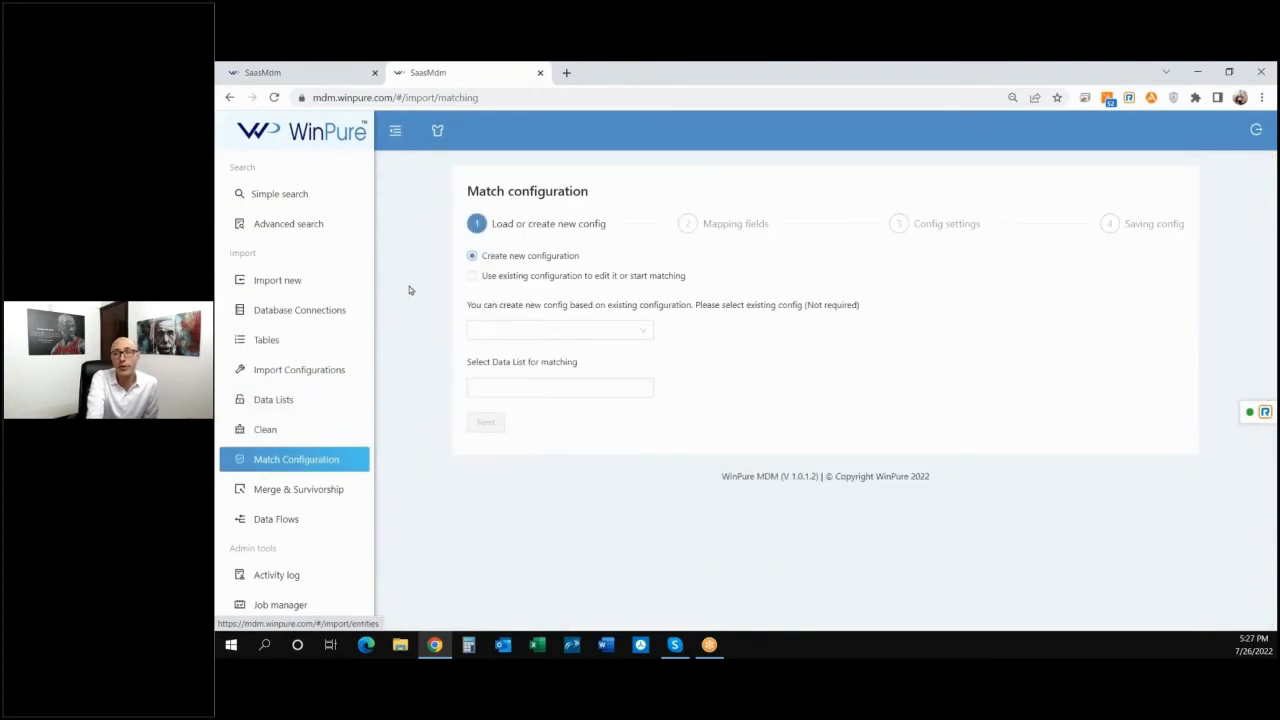
pyautogui.moveTo(492, 224); pyautogui.dragTo(743, 223)
pyautogui.moveTo(913, 223); pyautogui.dragTo(1186, 224)
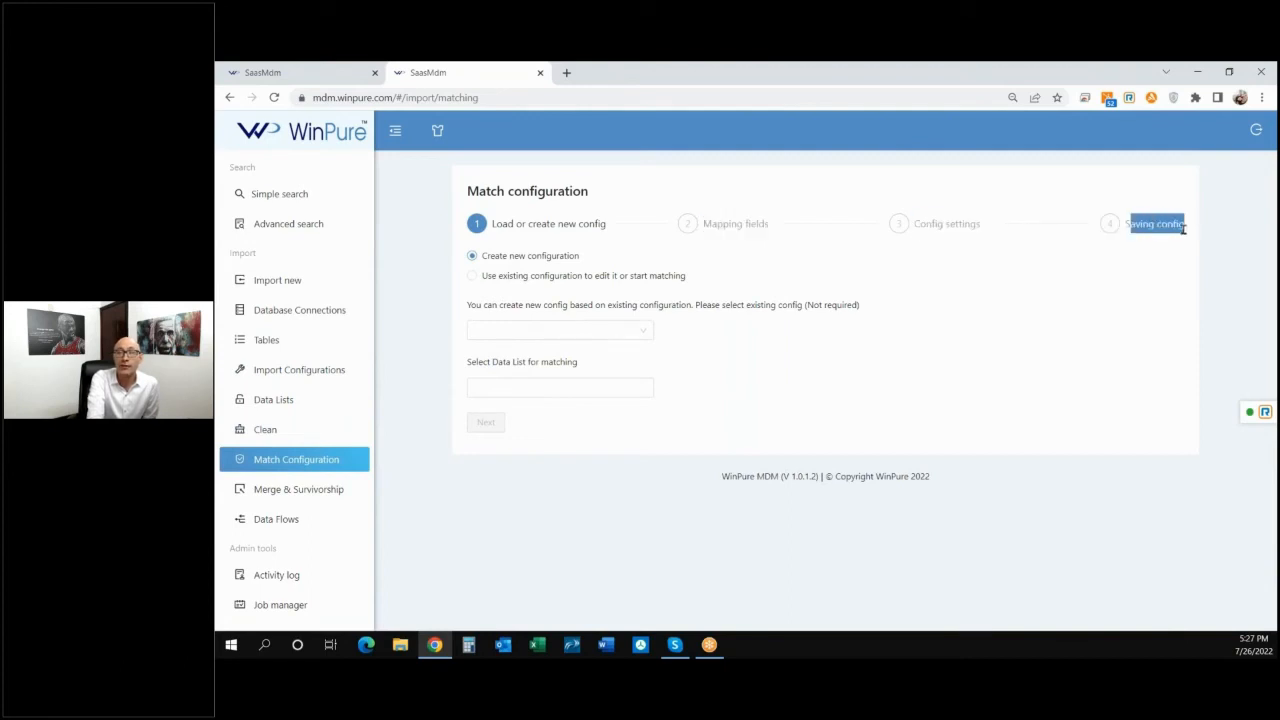
pyautogui.click(472, 277)
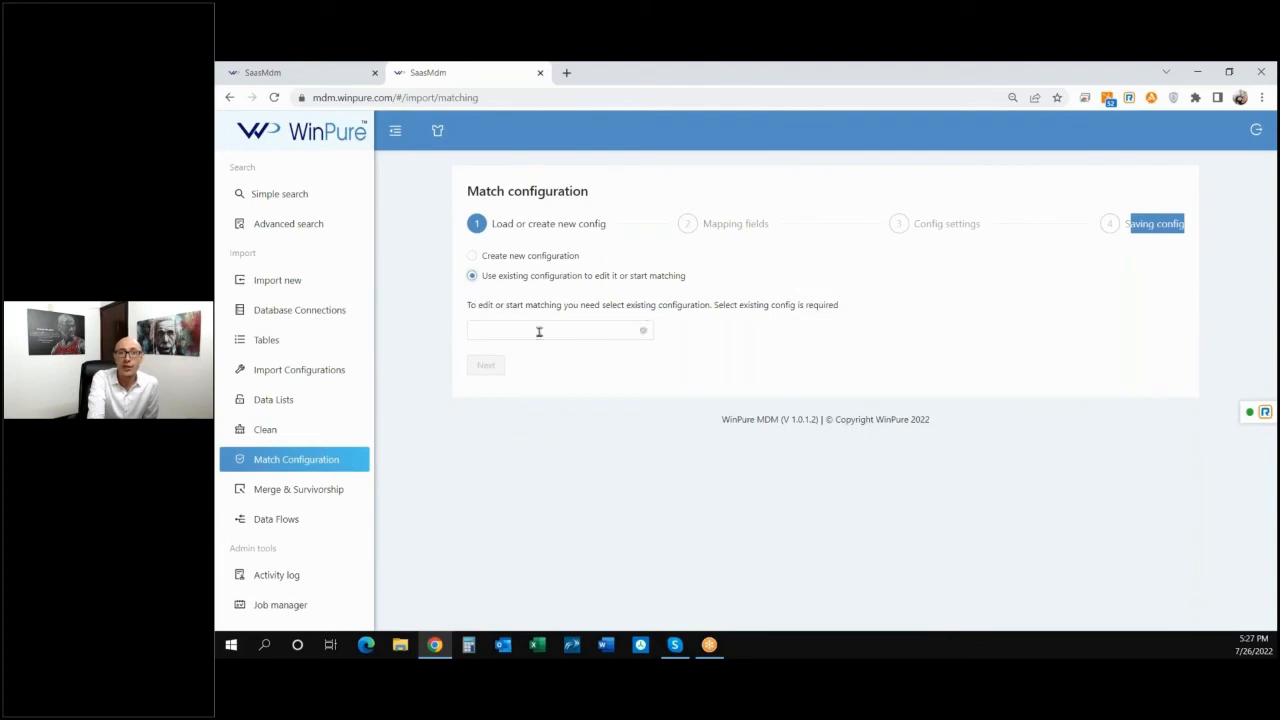
pyautogui.click(540, 331)
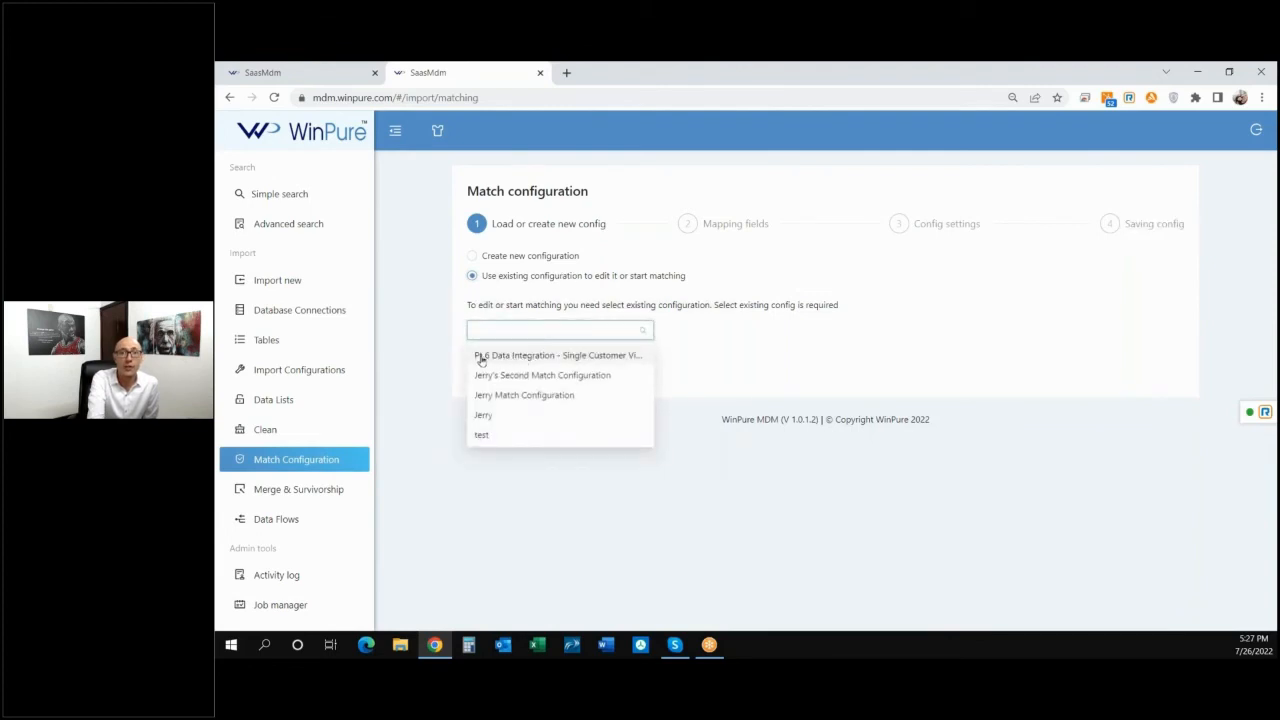
pyautogui.click(602, 357)
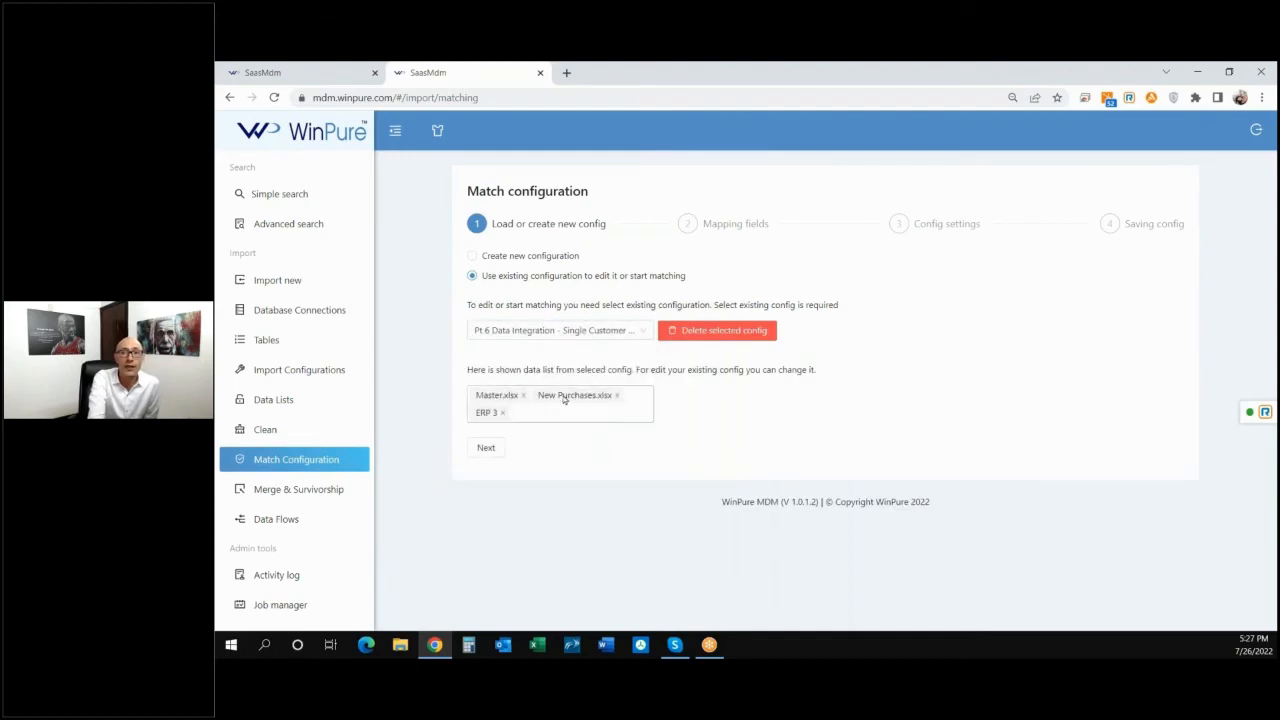
pyautogui.click(487, 447)
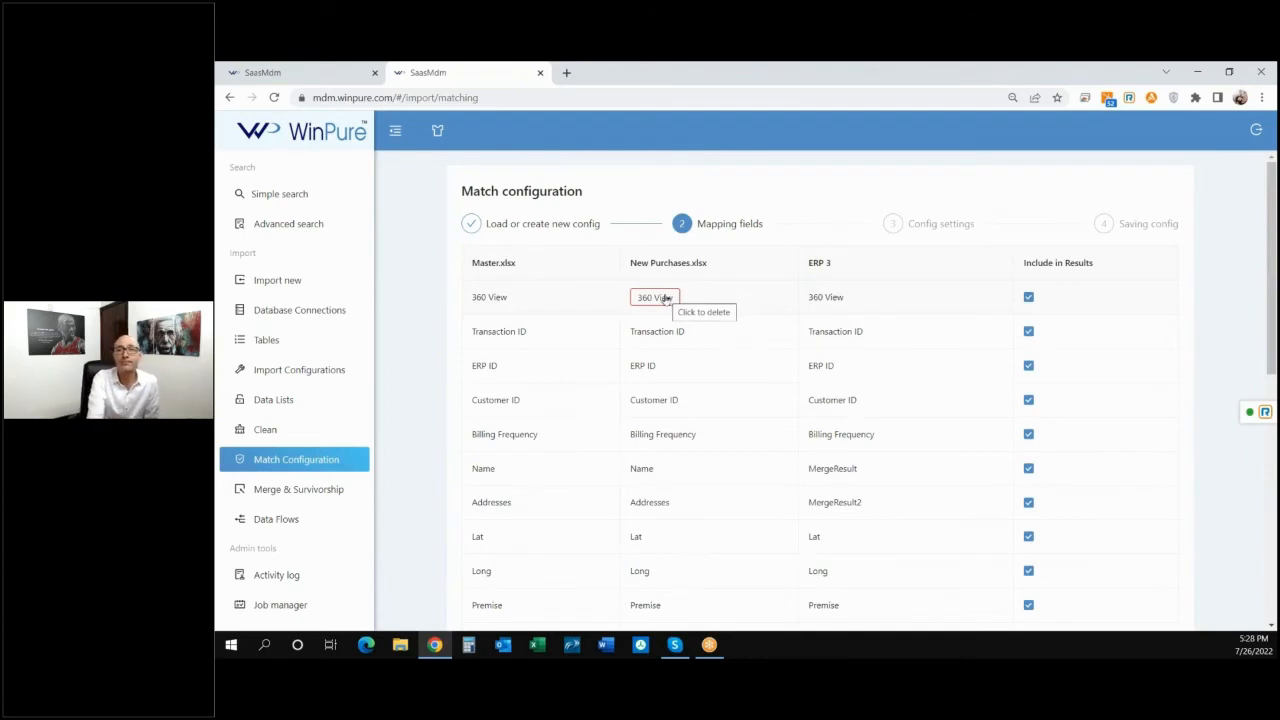
# Examine how the fields of Master.xlsx, New Purchases.xlsx and ERP 3 are mapped to each other
pyautogui.moveTo(474, 261); pyautogui.dragTo(510, 258)
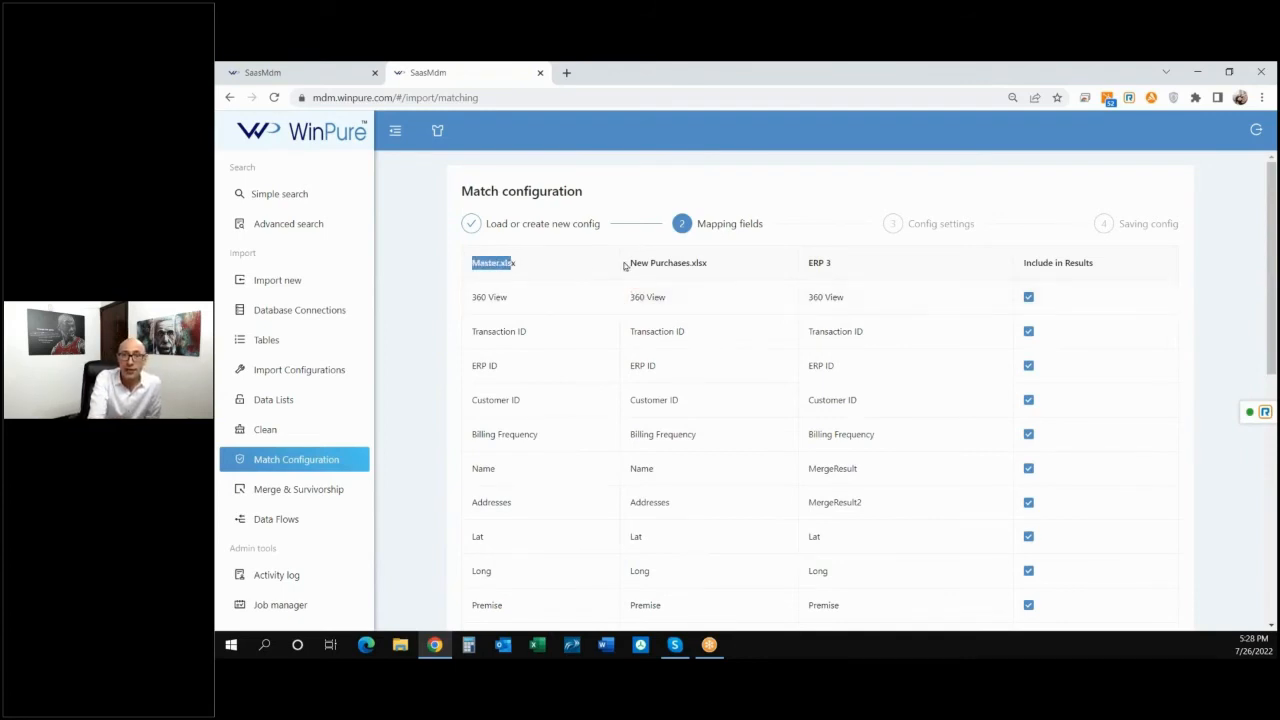
pyautogui.moveTo(630, 264); pyautogui.dragTo(687, 263)
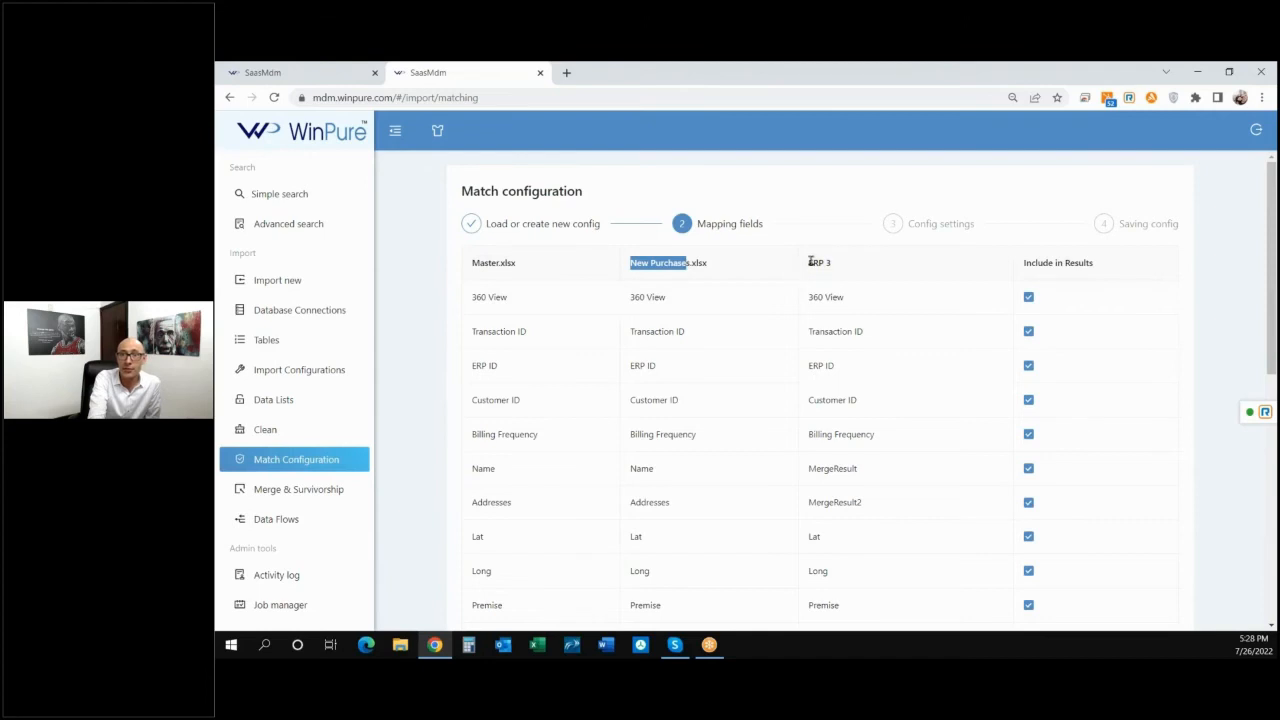
pyautogui.moveTo(809, 262); pyautogui.dragTo(826, 263)
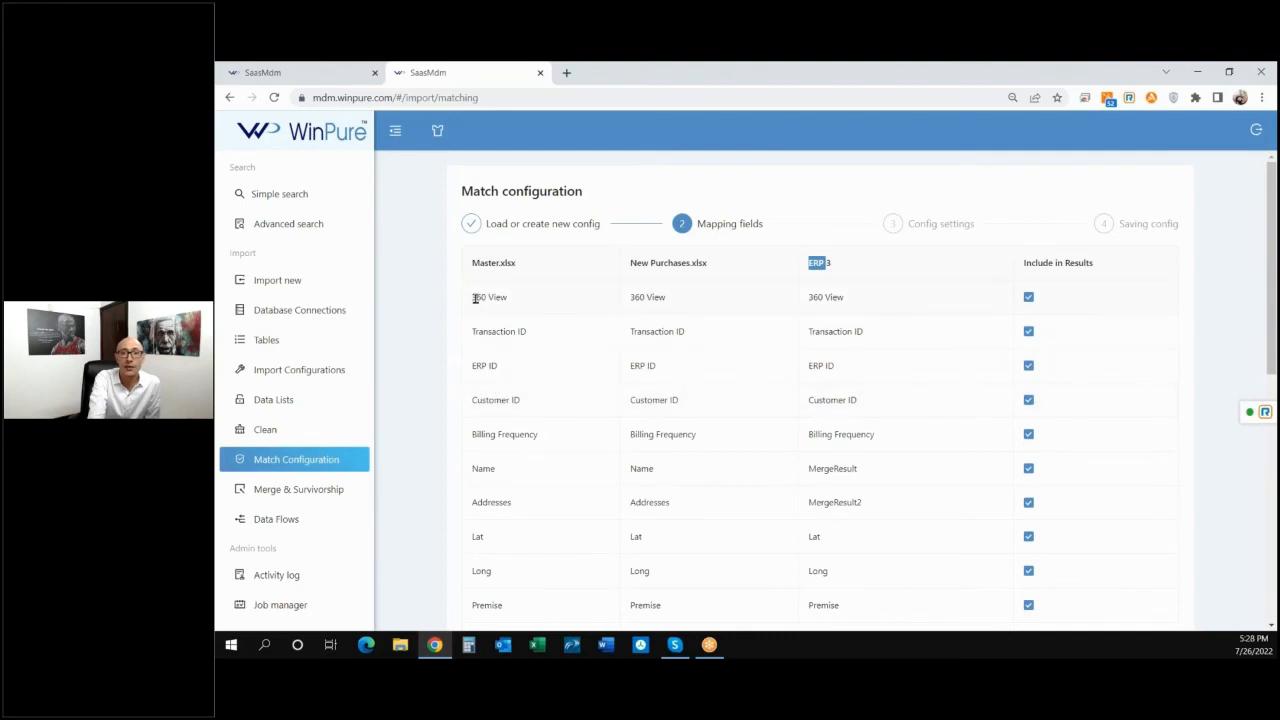
pyautogui.moveTo(476, 297); pyautogui.dragTo(502, 261)
pyautogui.moveTo(631, 299); pyautogui.dragTo(708, 263)
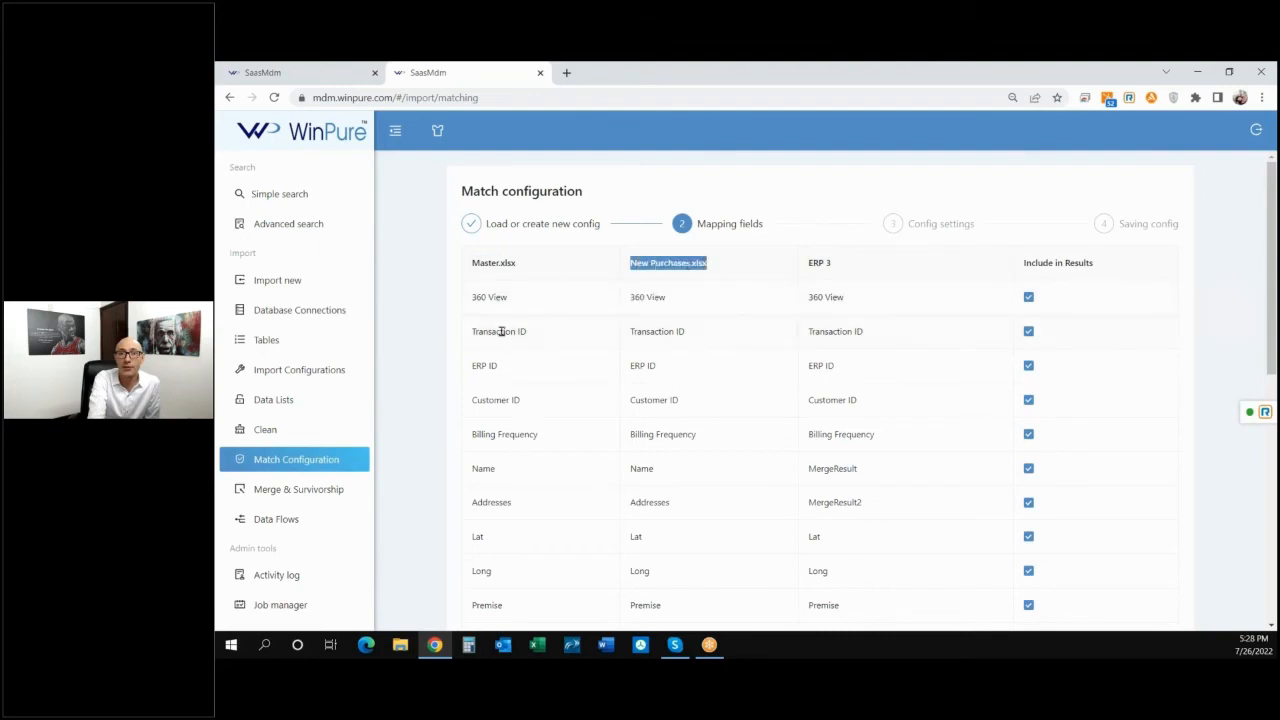
pyautogui.moveTo(497, 331); pyautogui.dragTo(535, 331)
pyautogui.click(628, 332)
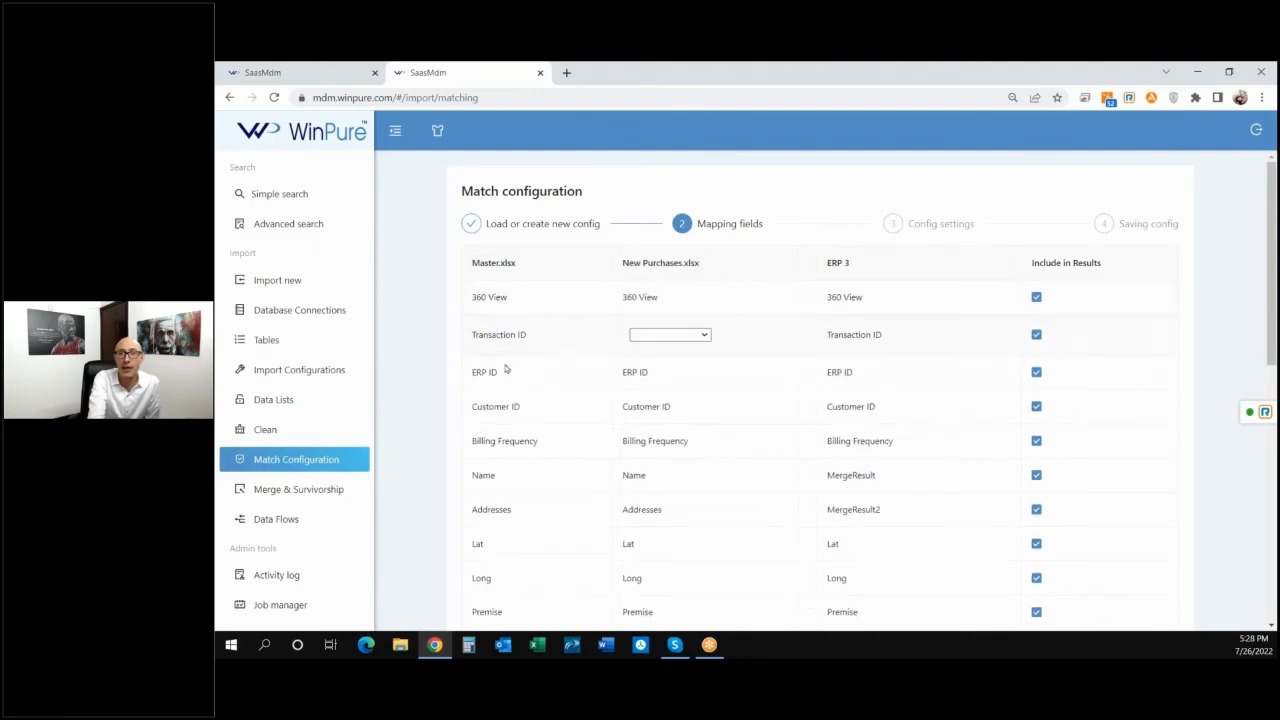
pyautogui.moveTo(483, 372); pyautogui.dragTo(613, 365)
pyautogui.doubleClick(637, 372)
pyautogui.click(646, 337)
pyautogui.click(663, 374)
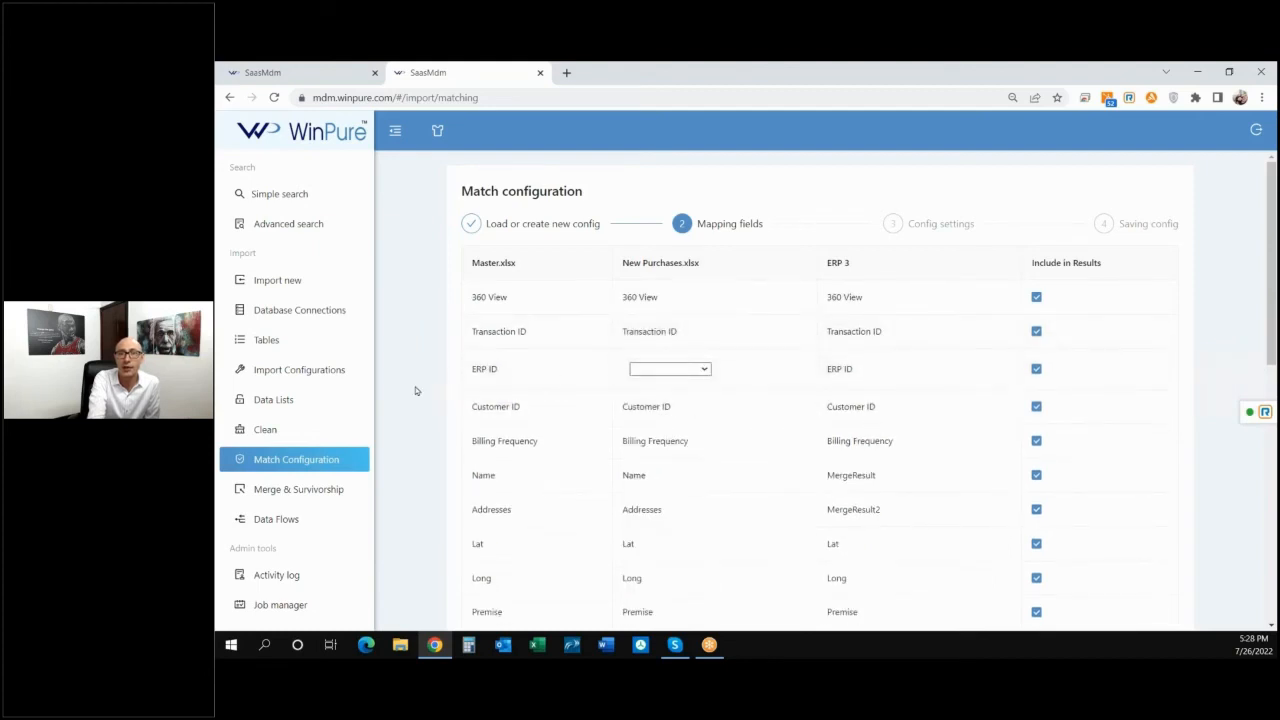
pyautogui.click(628, 370)
pyautogui.click(624, 413)
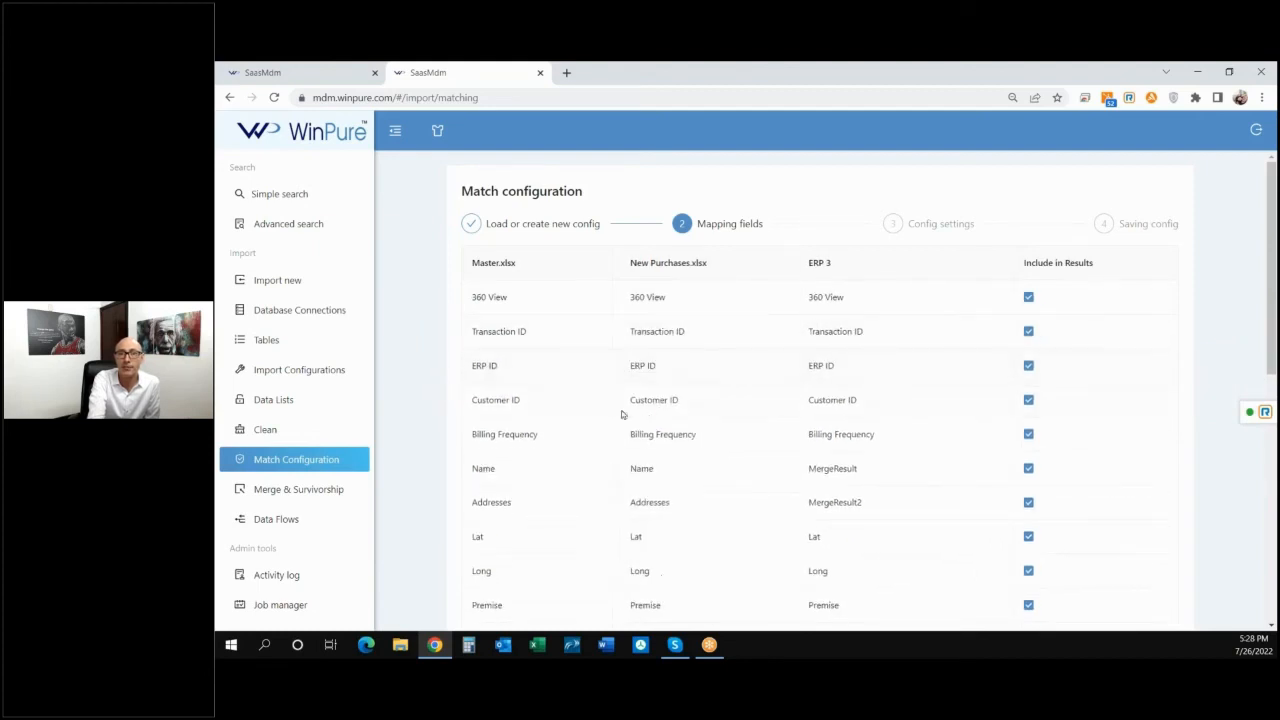
# Check the remaining field mappings down to the last rows and accept the mapping to reach the config settings
pyautogui.scroll(-10, 490, 390)
pyautogui.scroll(1, 688, 378)
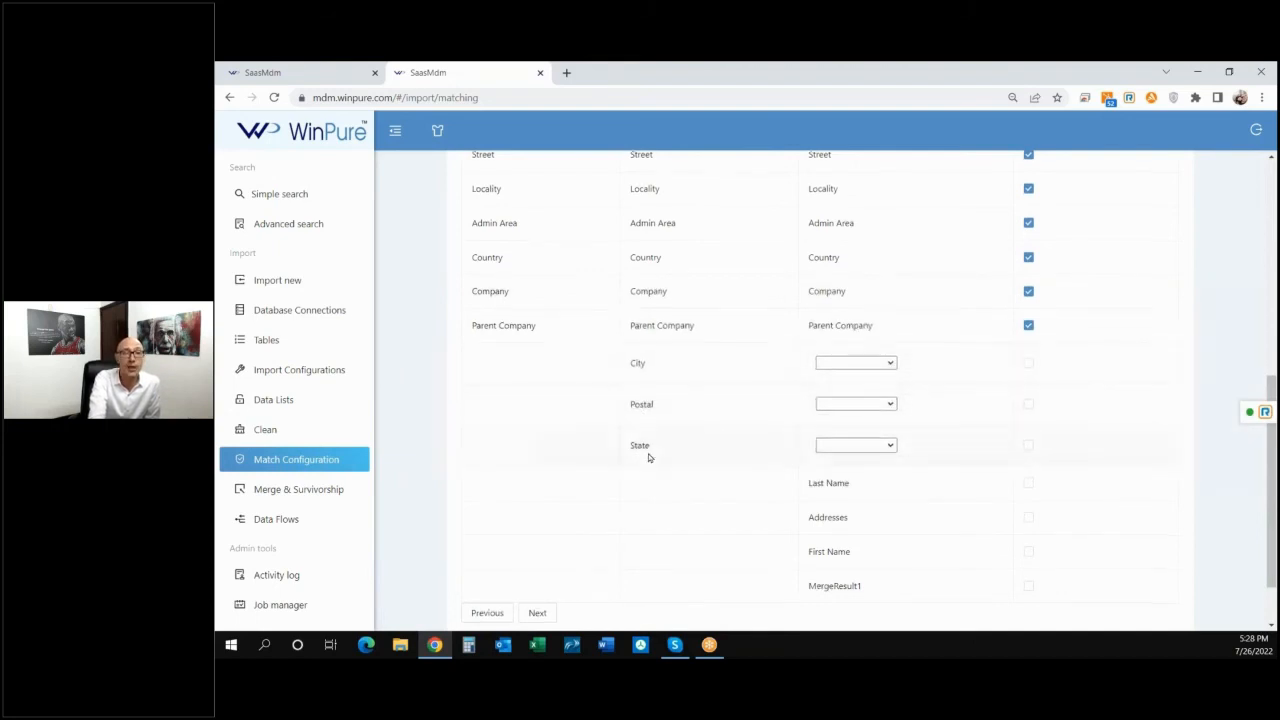
pyautogui.scroll(-1, 600, 500)
pyautogui.click(536, 538)
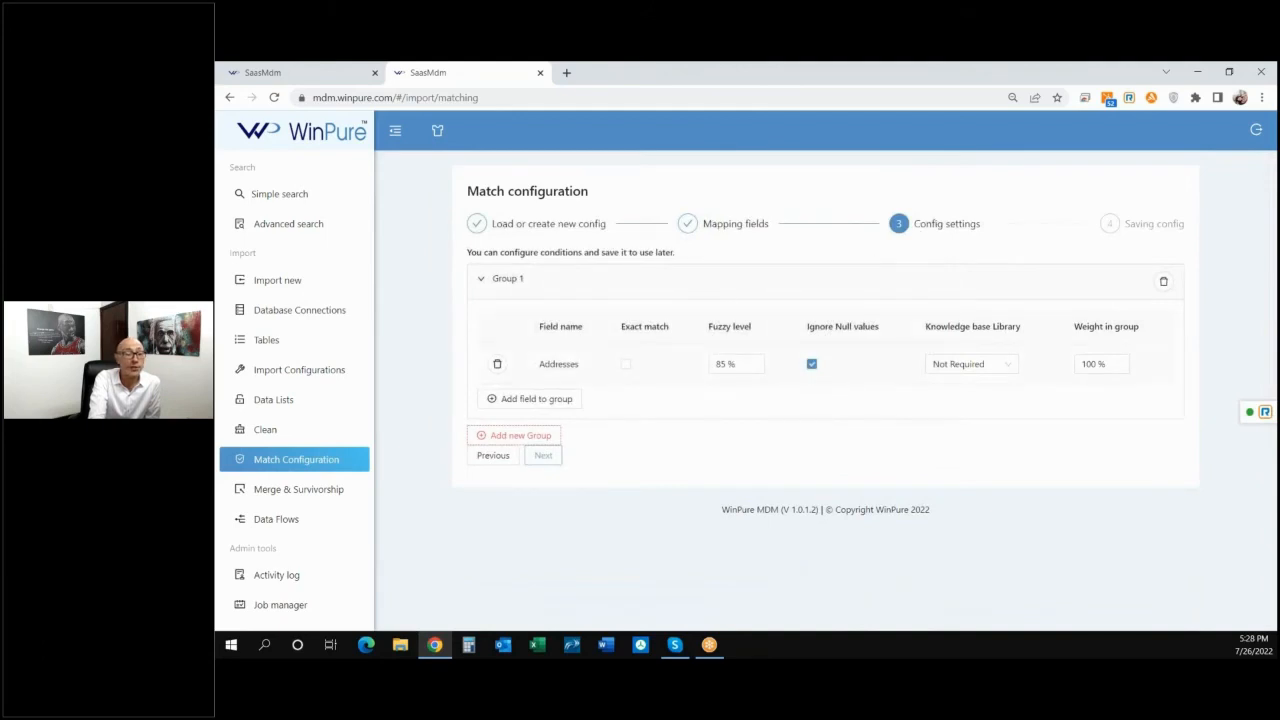
# Check the Addresses condition and its fuzzy level in Group 1, and continue to saving the configuration
pyautogui.moveTo(583, 369); pyautogui.dragTo(541, 364)
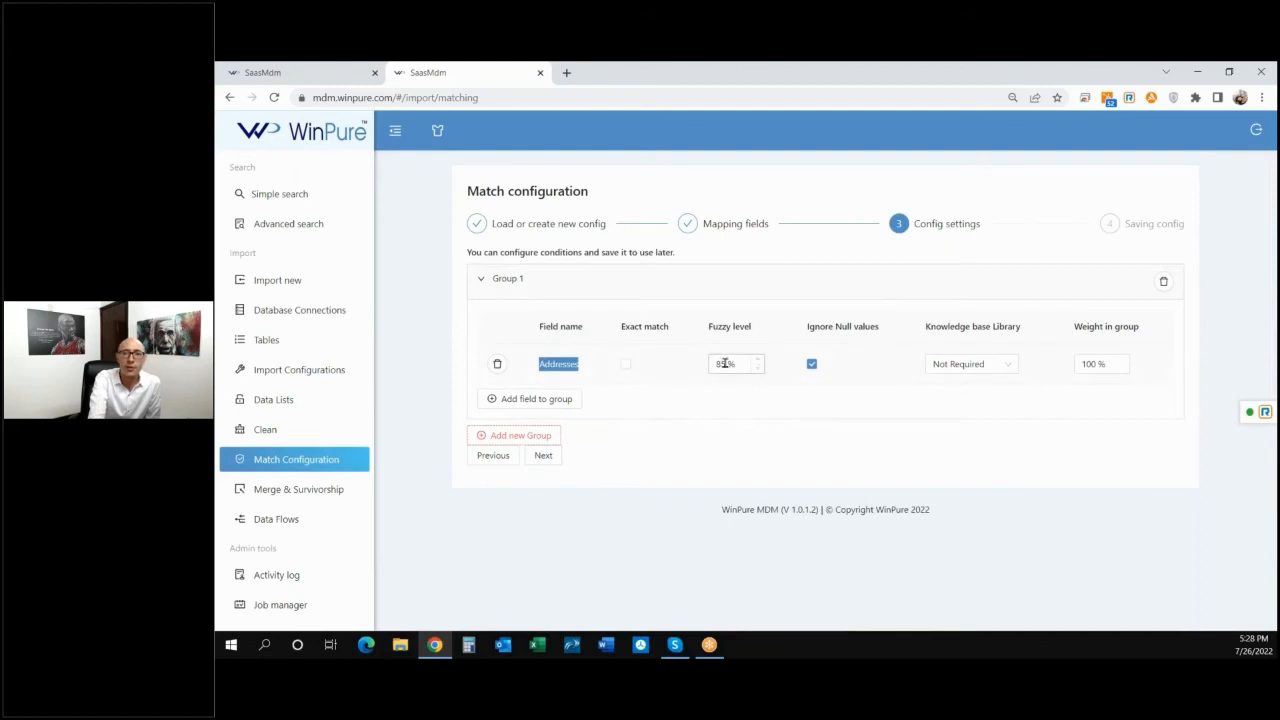
pyautogui.moveTo(729, 364); pyautogui.dragTo(676, 376)
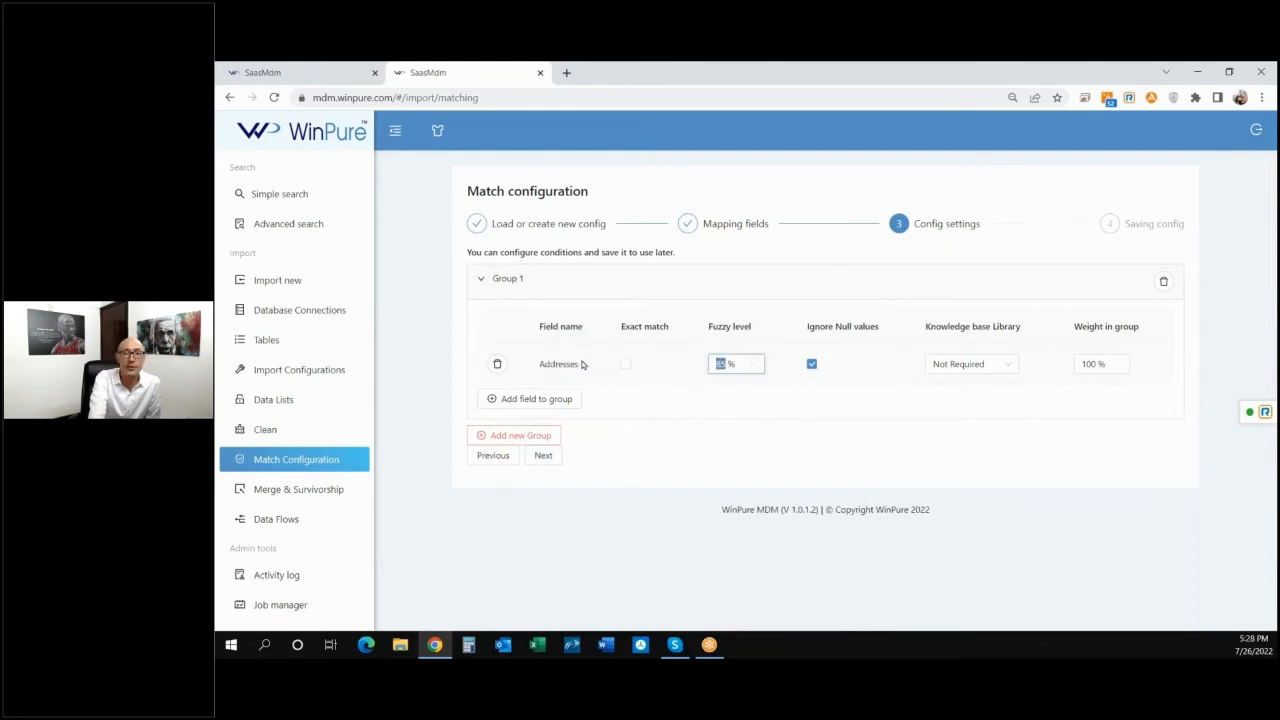
pyautogui.moveTo(583, 365); pyautogui.dragTo(519, 377)
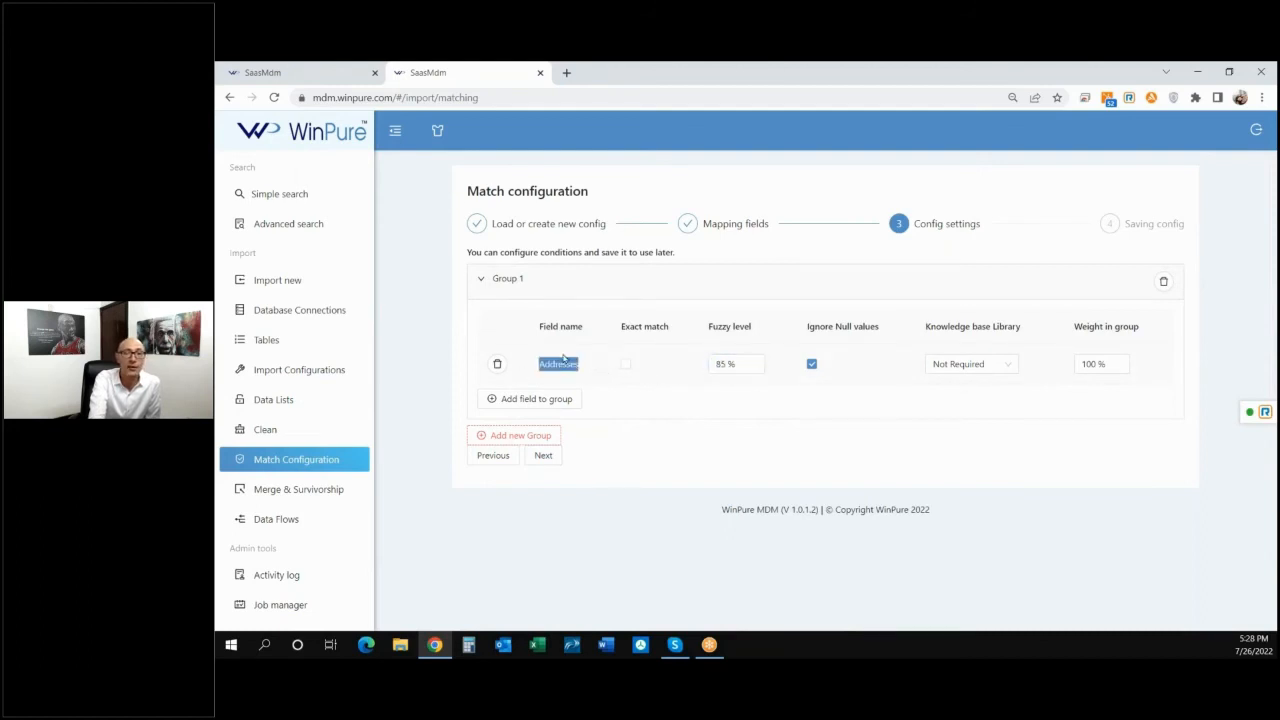
pyautogui.click(543, 455)
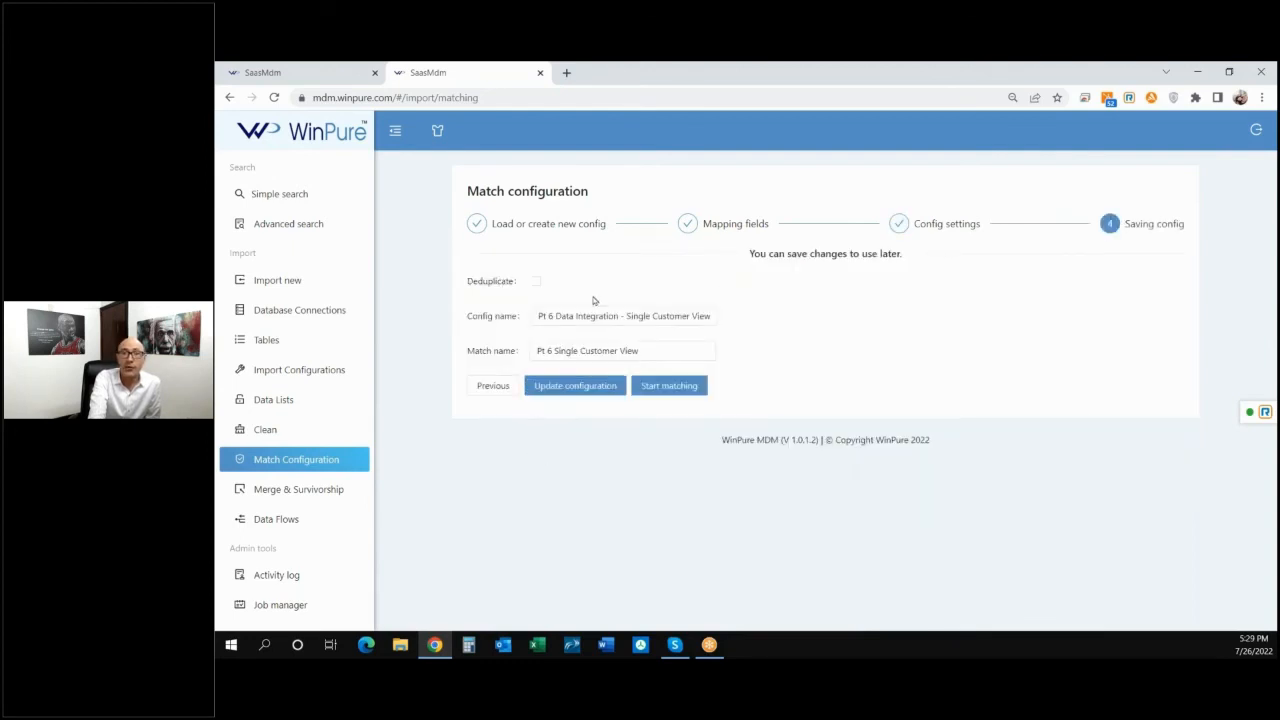
# Name the match Pt 6 Single Customer View 1.1, then update the configuration and start matching
pyautogui.click(566, 350)
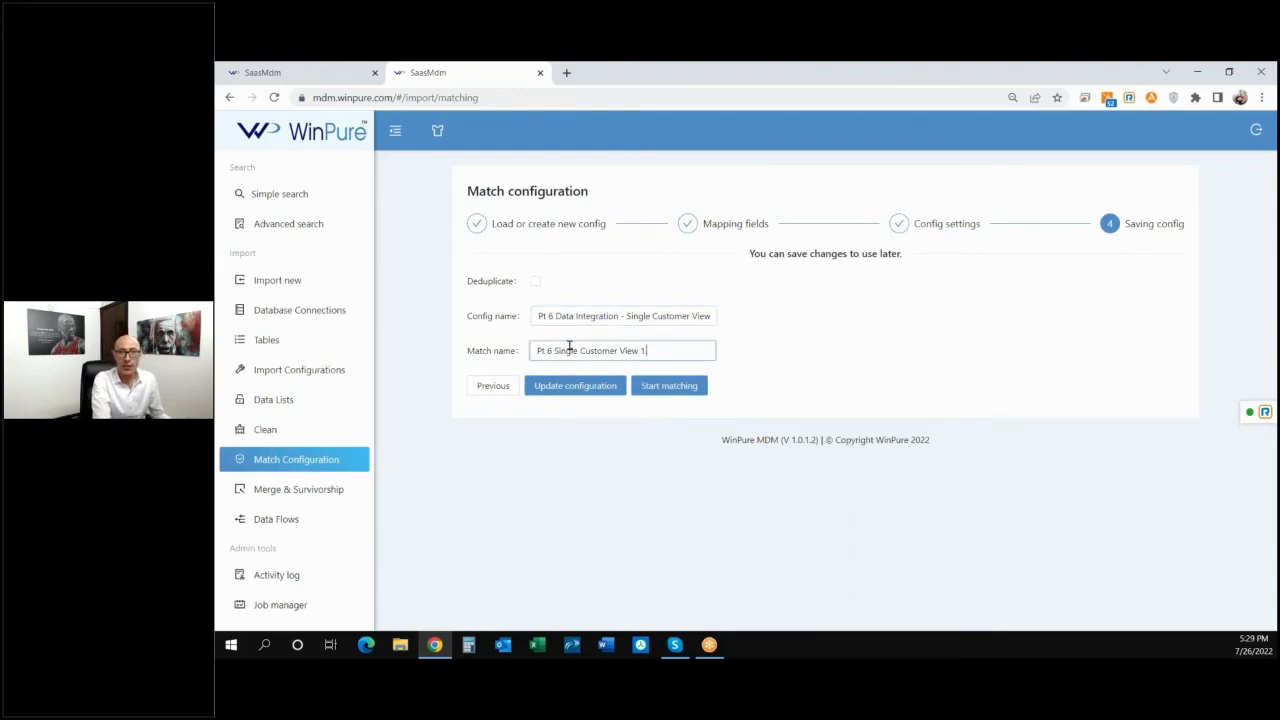
pyautogui.write('.1')
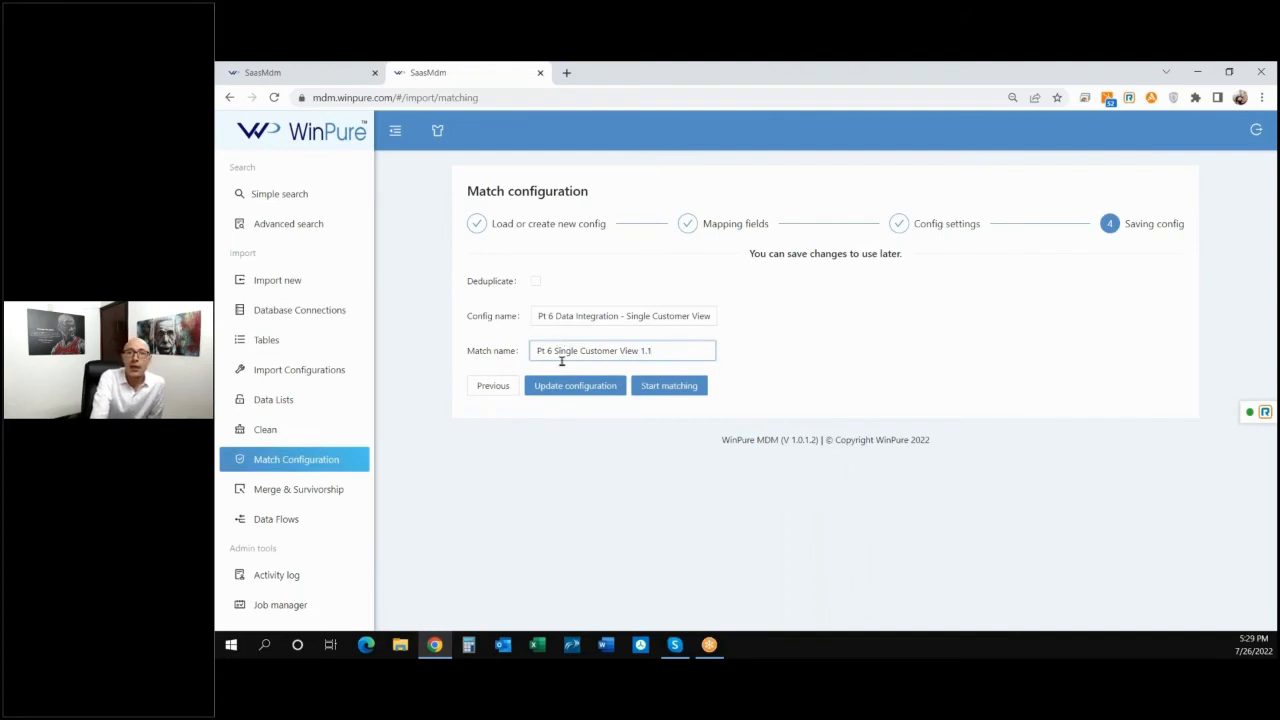
pyautogui.click(563, 390)
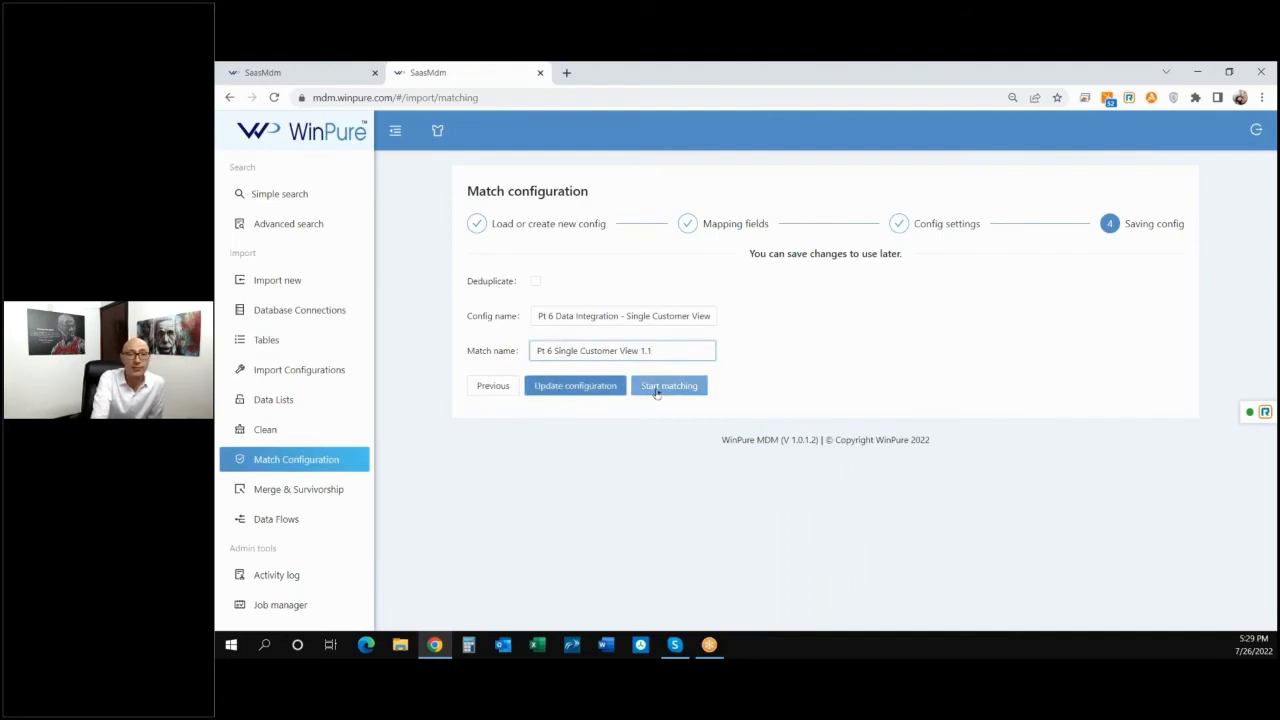
pyautogui.click(656, 392)
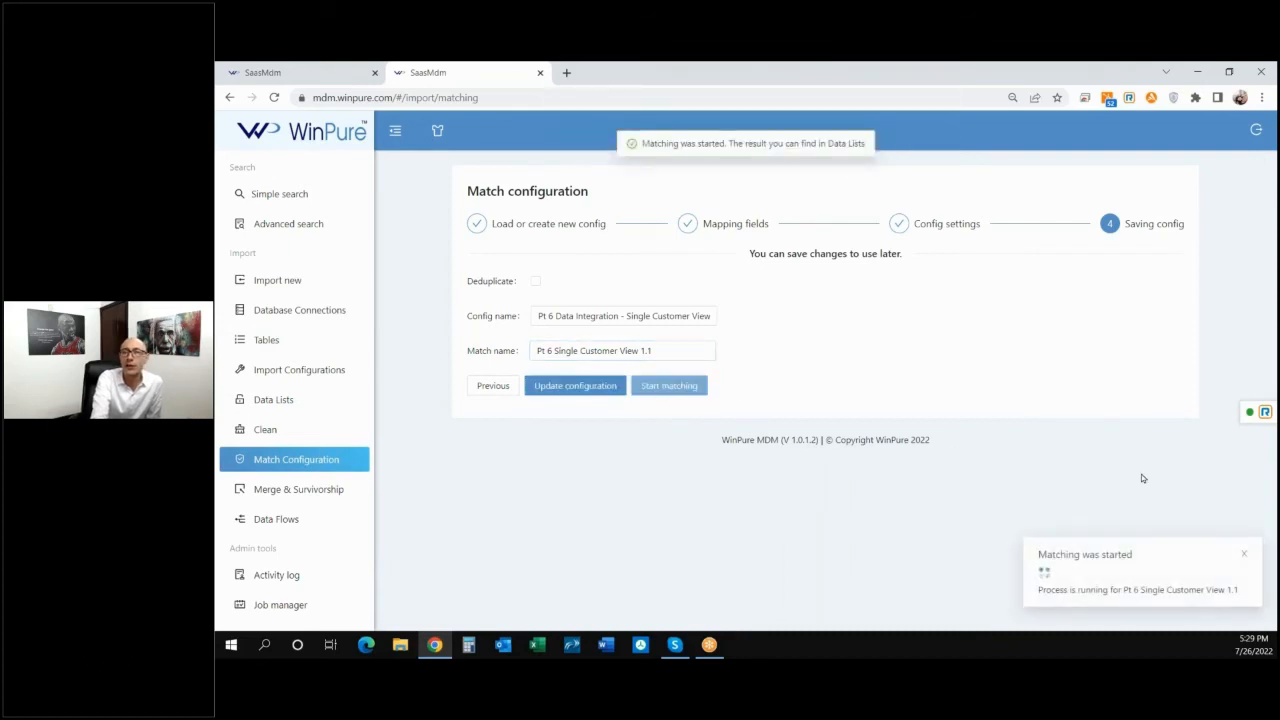
# Open the Pt 6 Single Customer View 1.1 data list and move its Source name column between 360 View and Transaction ID
pyautogui.click(287, 402)
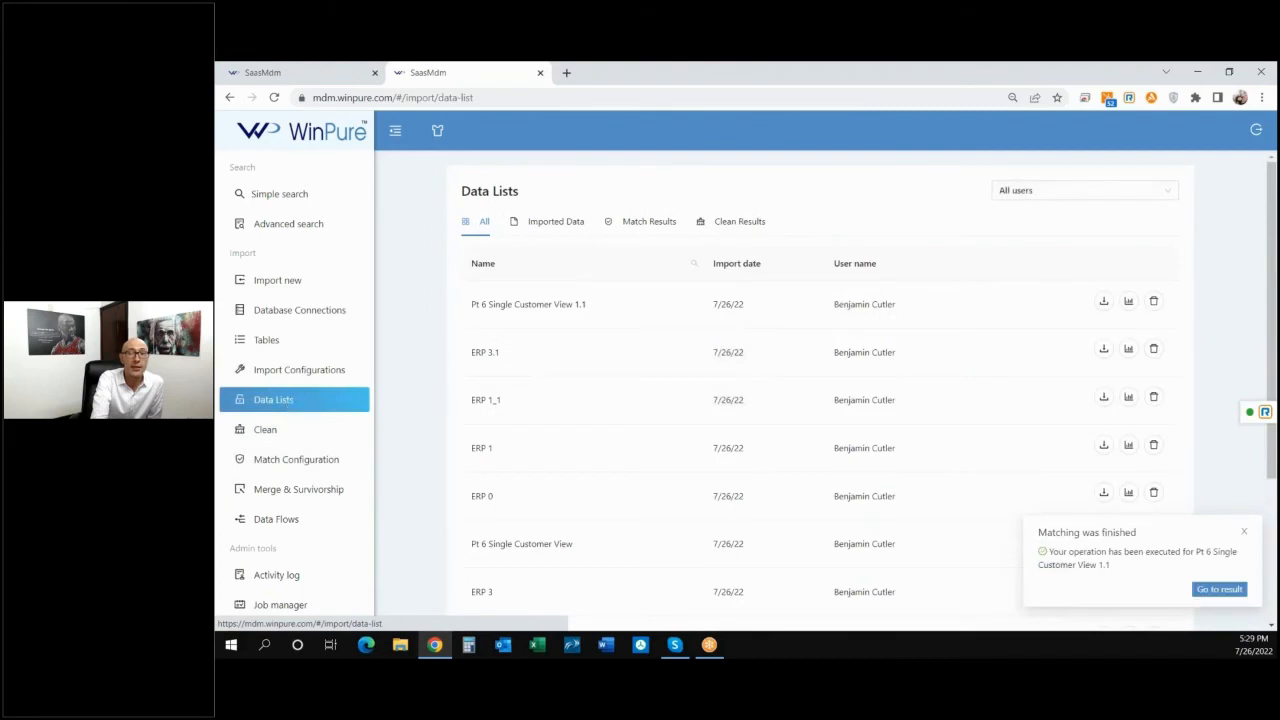
pyautogui.click(521, 313)
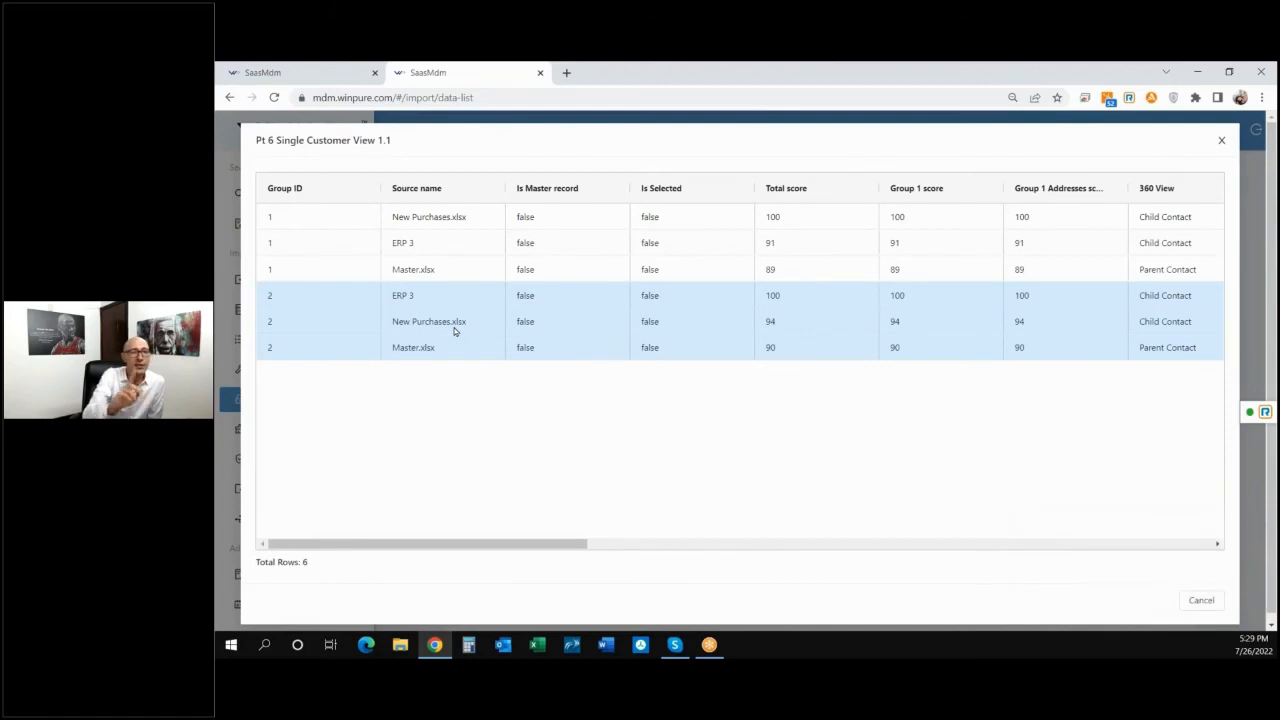
pyautogui.click(271, 218)
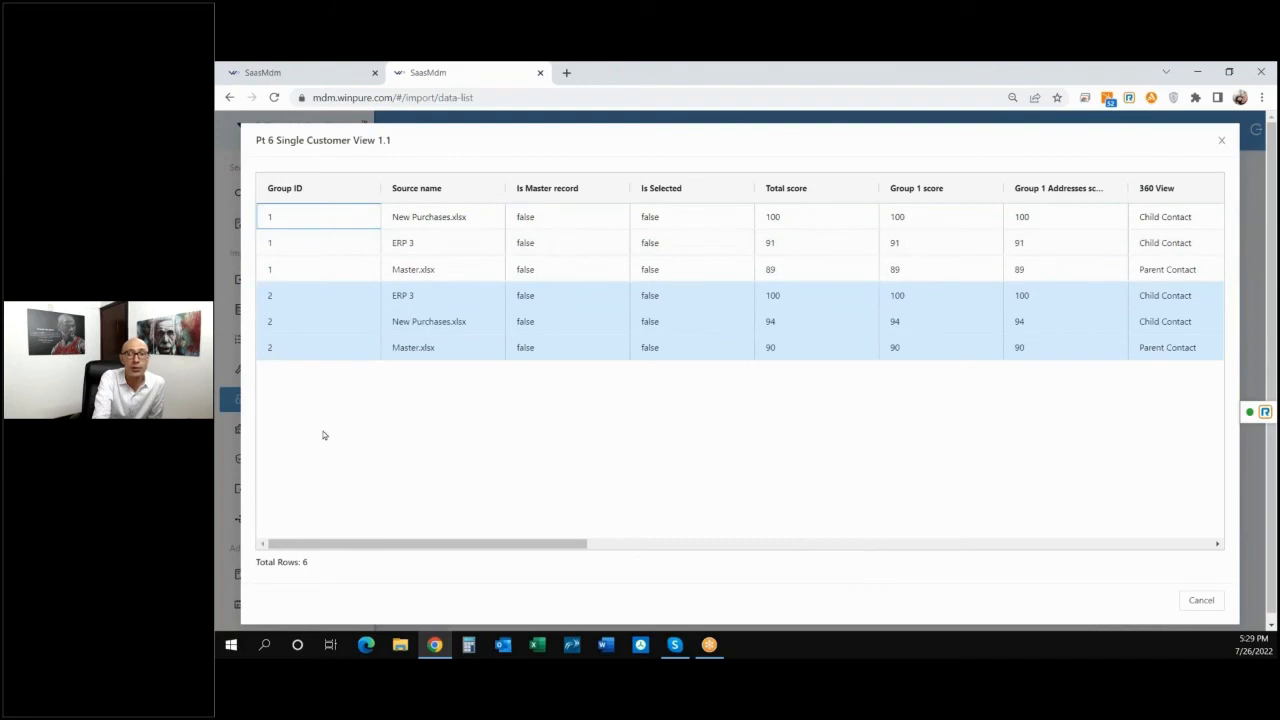
pyautogui.moveTo(326, 542); pyautogui.dragTo(348, 521)
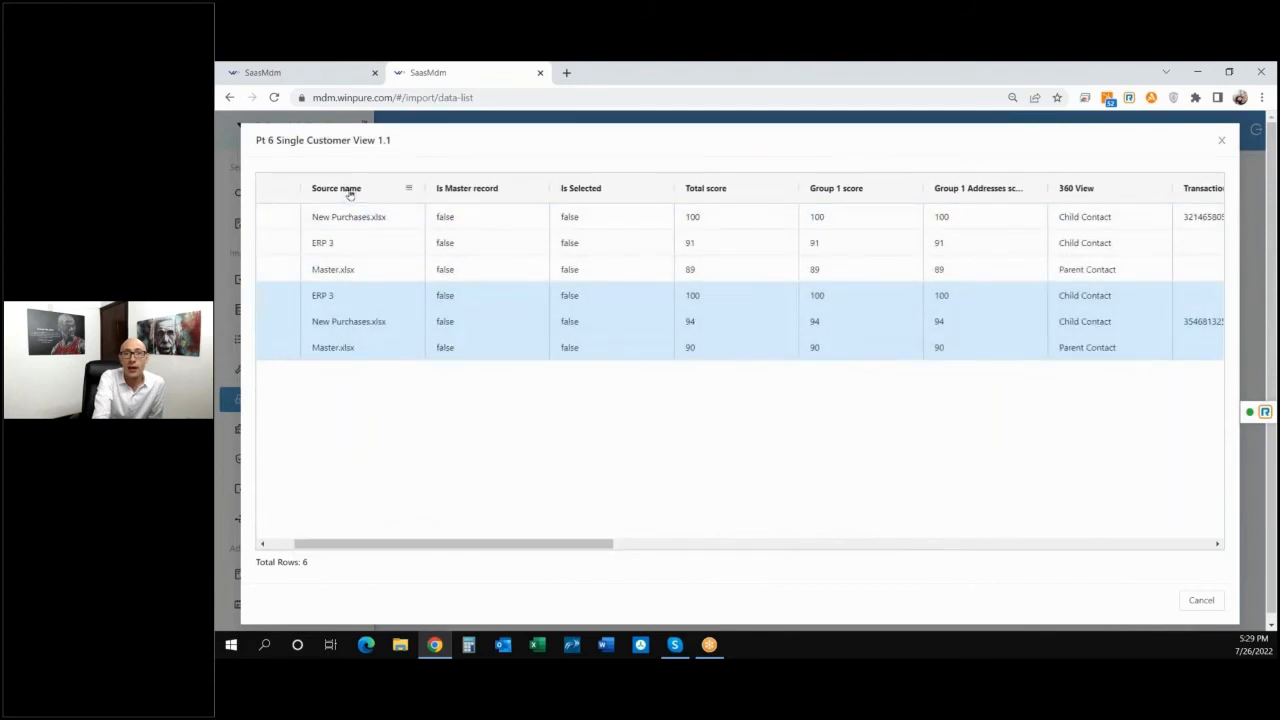
pyautogui.moveTo(349, 191); pyautogui.dragTo(1131, 197)
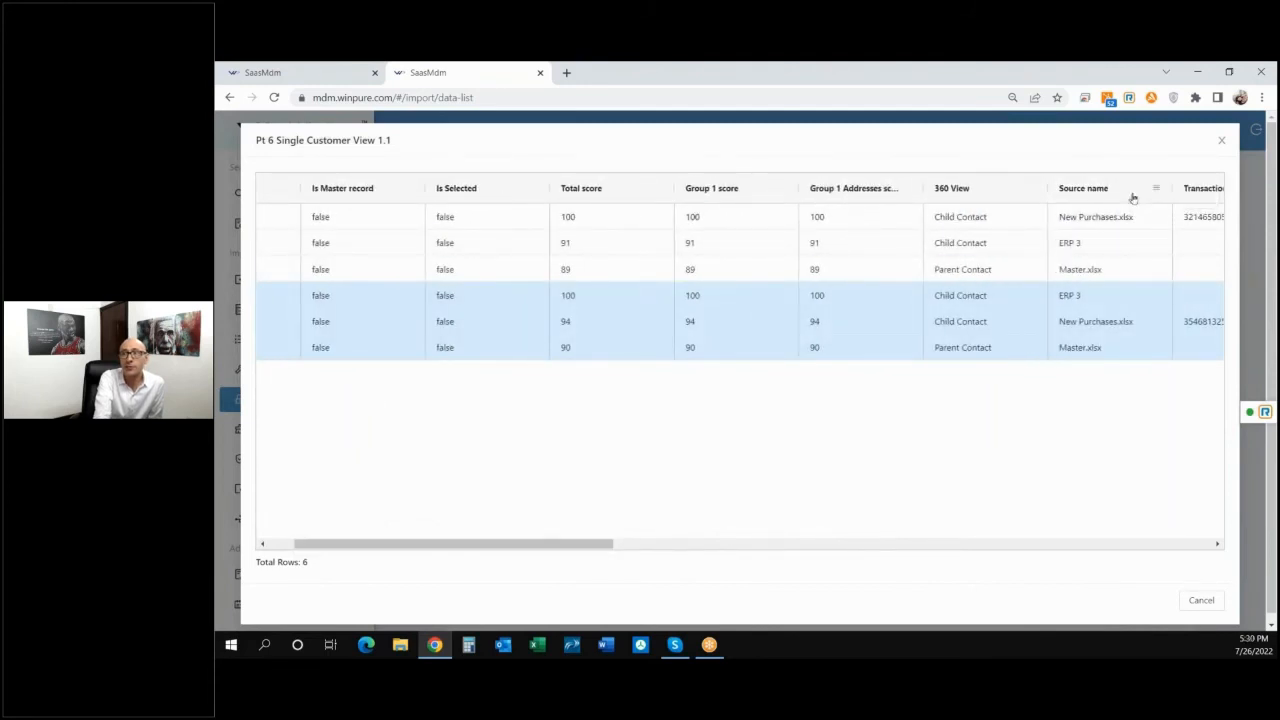
# Widen the Addresses column of the match result so that the full addresses can be read
pyautogui.moveTo(581, 545); pyautogui.dragTo(820, 518)
pyautogui.moveTo(383, 193); pyautogui.dragTo(368, 192)
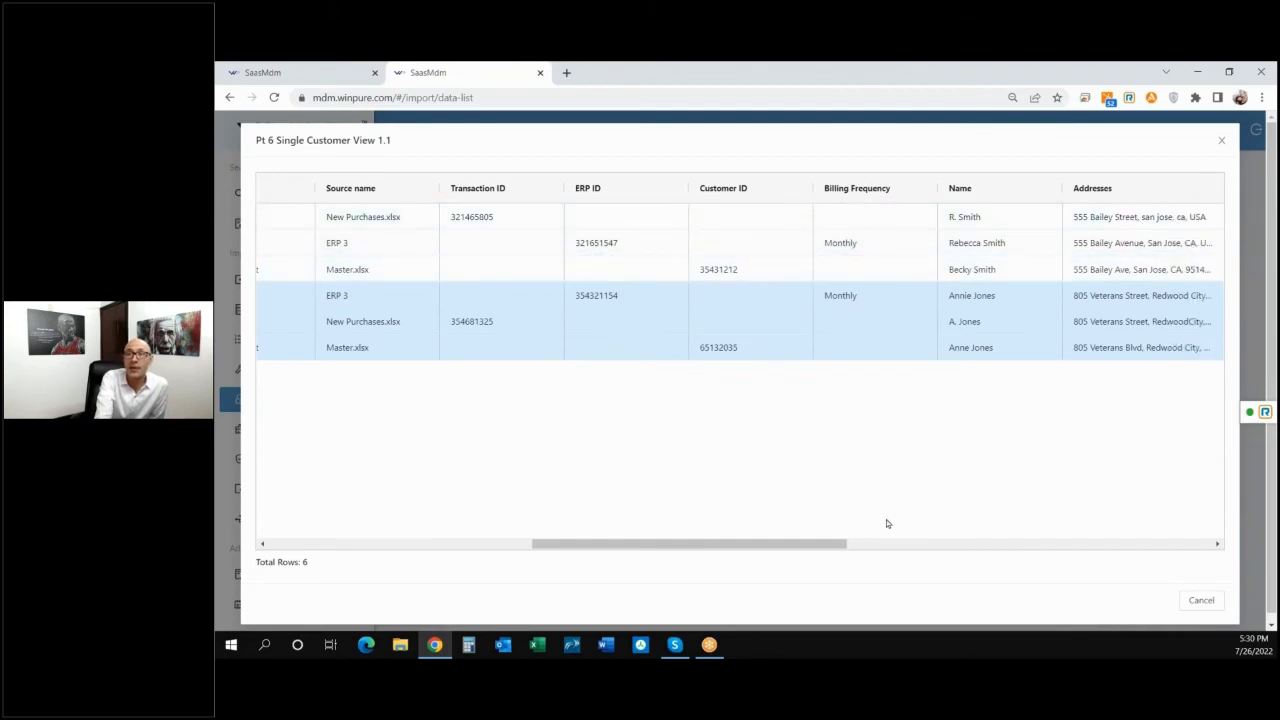
pyautogui.moveTo(845, 543); pyautogui.dragTo(992, 541)
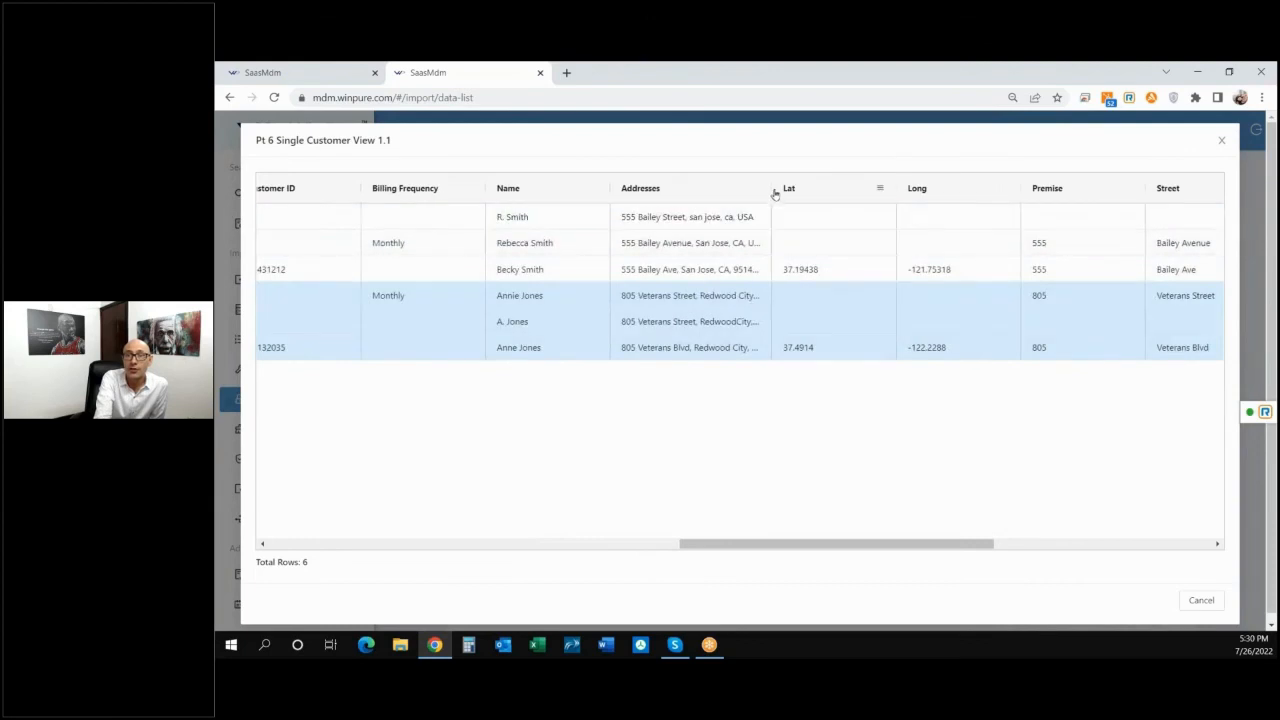
pyautogui.moveTo(773, 190); pyautogui.dragTo(870, 190)
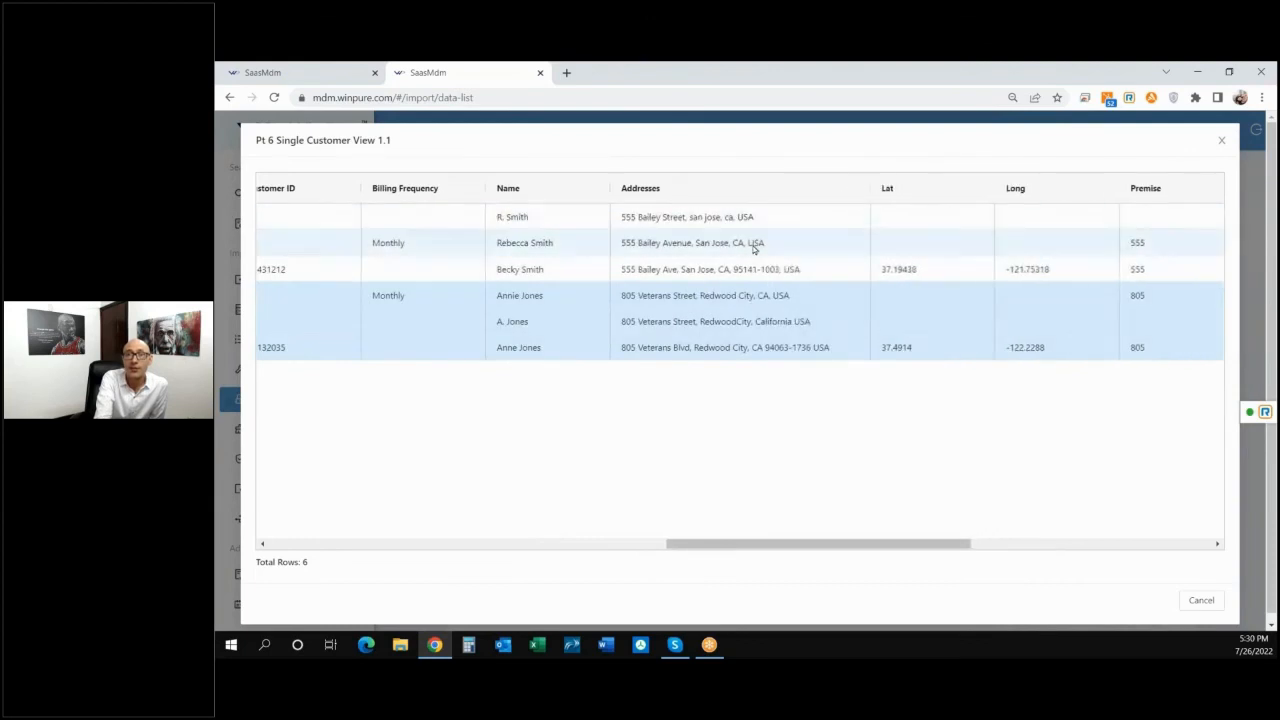
pyautogui.click(739, 267)
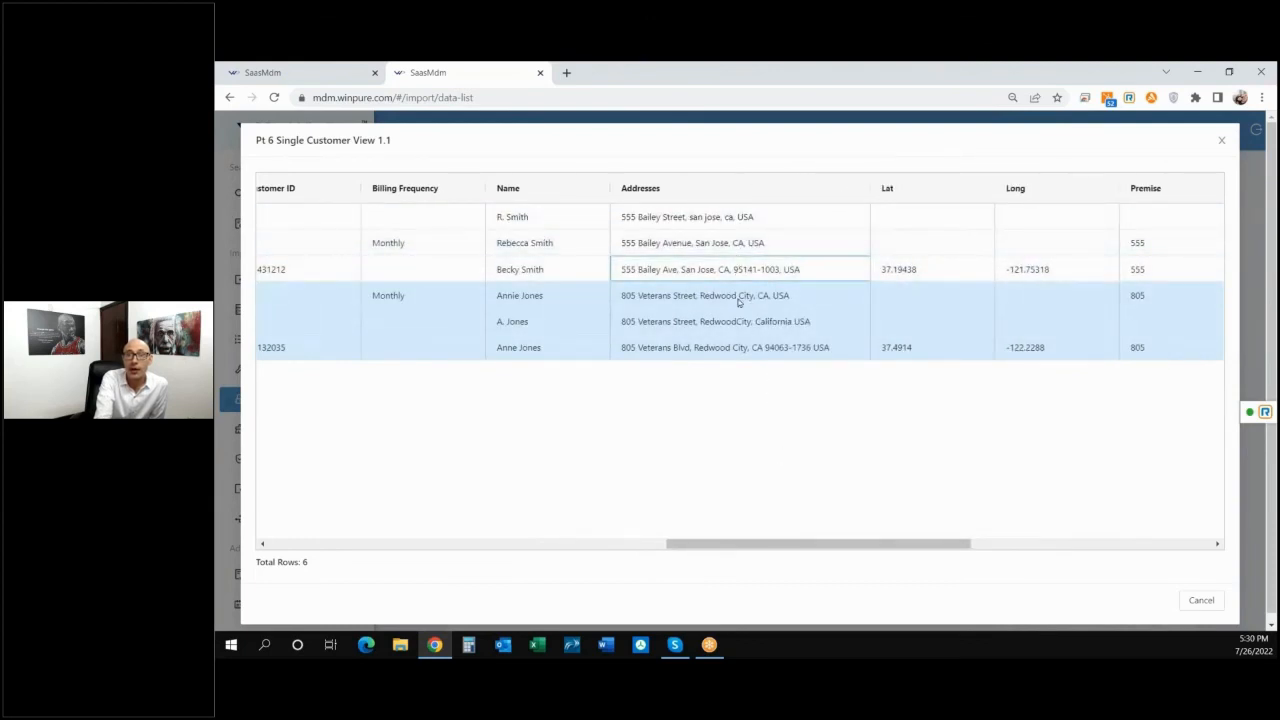
# Compare the names and addresses of the ERP 3 records with the other sources in both match groups
pyautogui.moveTo(772, 544); pyautogui.dragTo(631, 545)
pyautogui.click(365, 247)
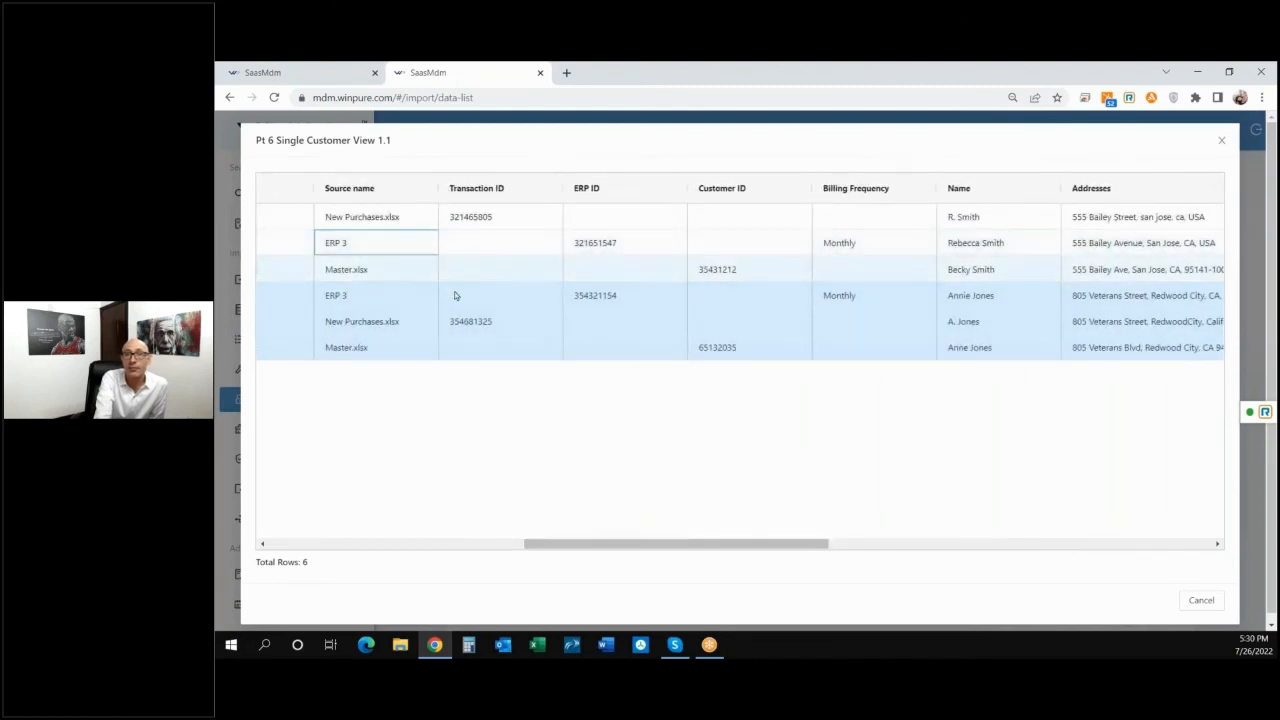
pyautogui.click(1078, 245)
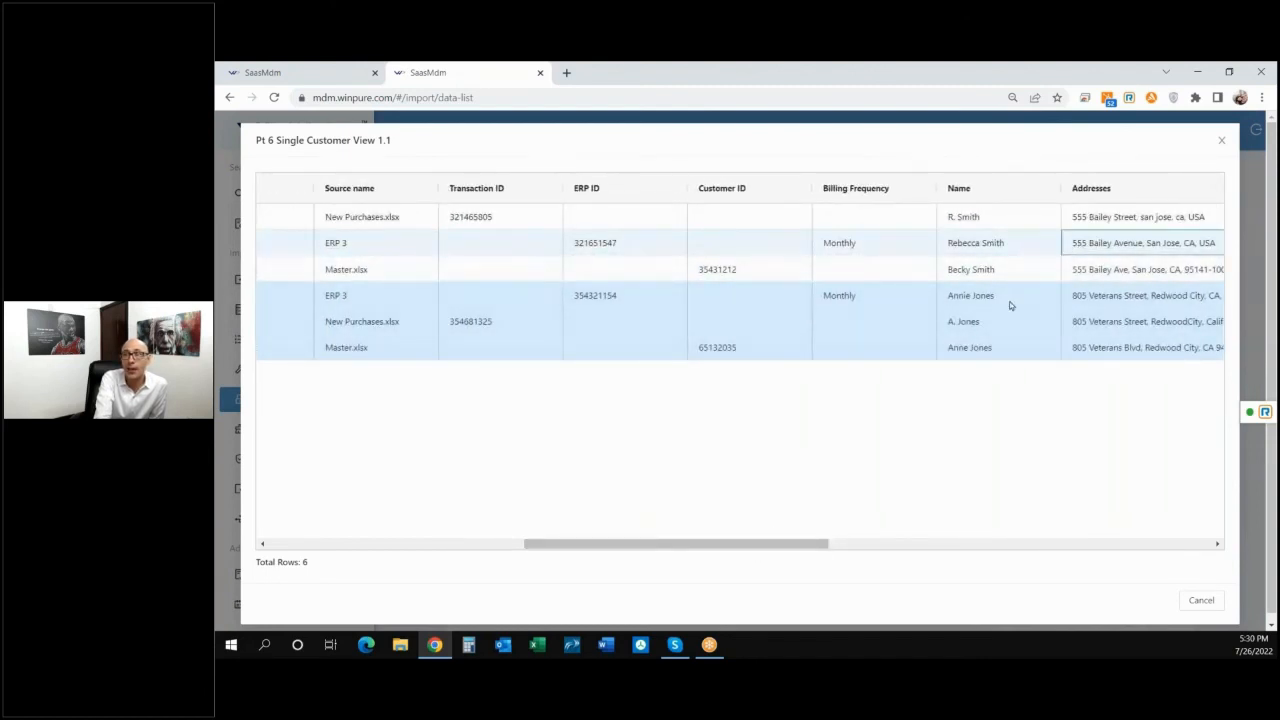
pyautogui.click(983, 245)
pyautogui.click(402, 304)
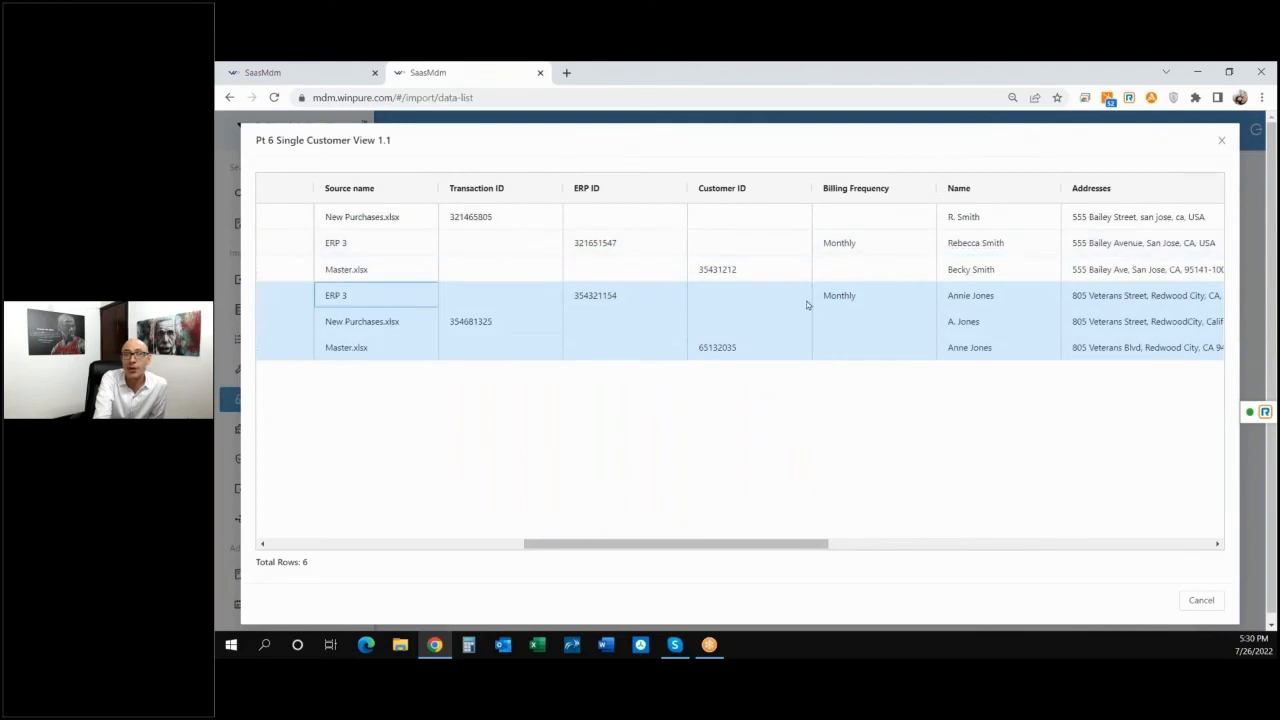
pyautogui.click(1017, 301)
pyautogui.click(1100, 299)
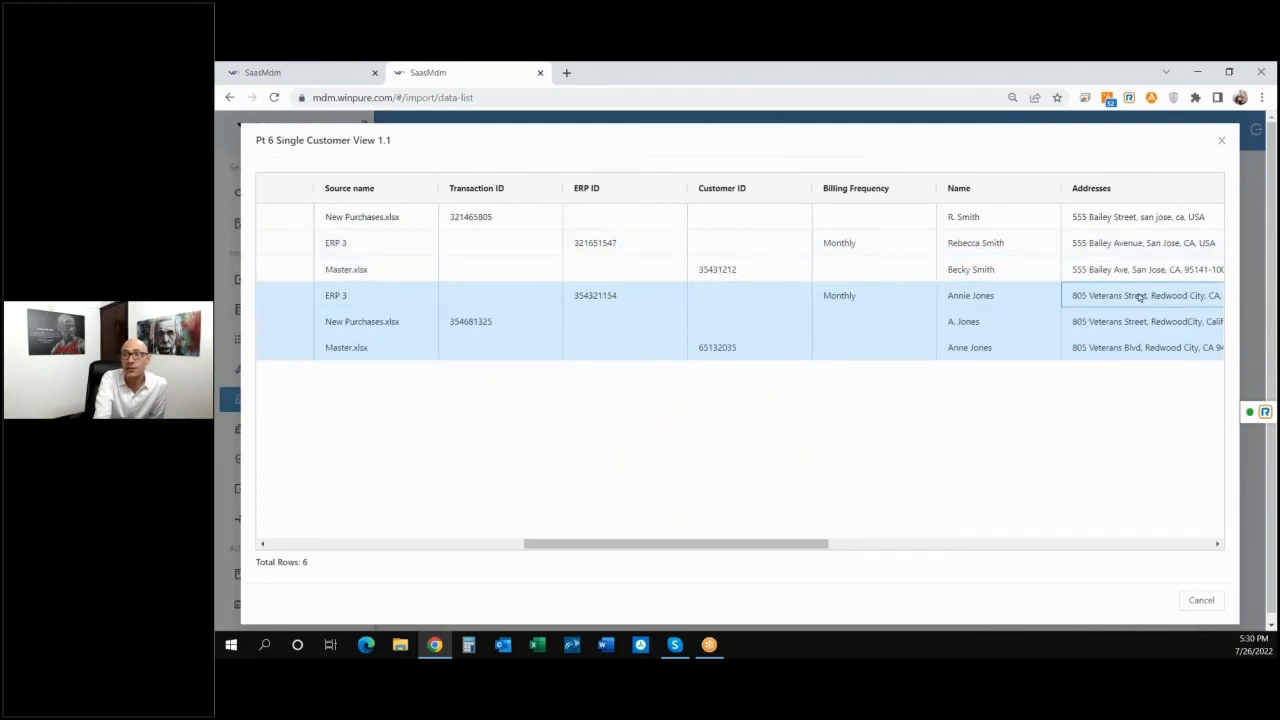
pyautogui.click(1117, 348)
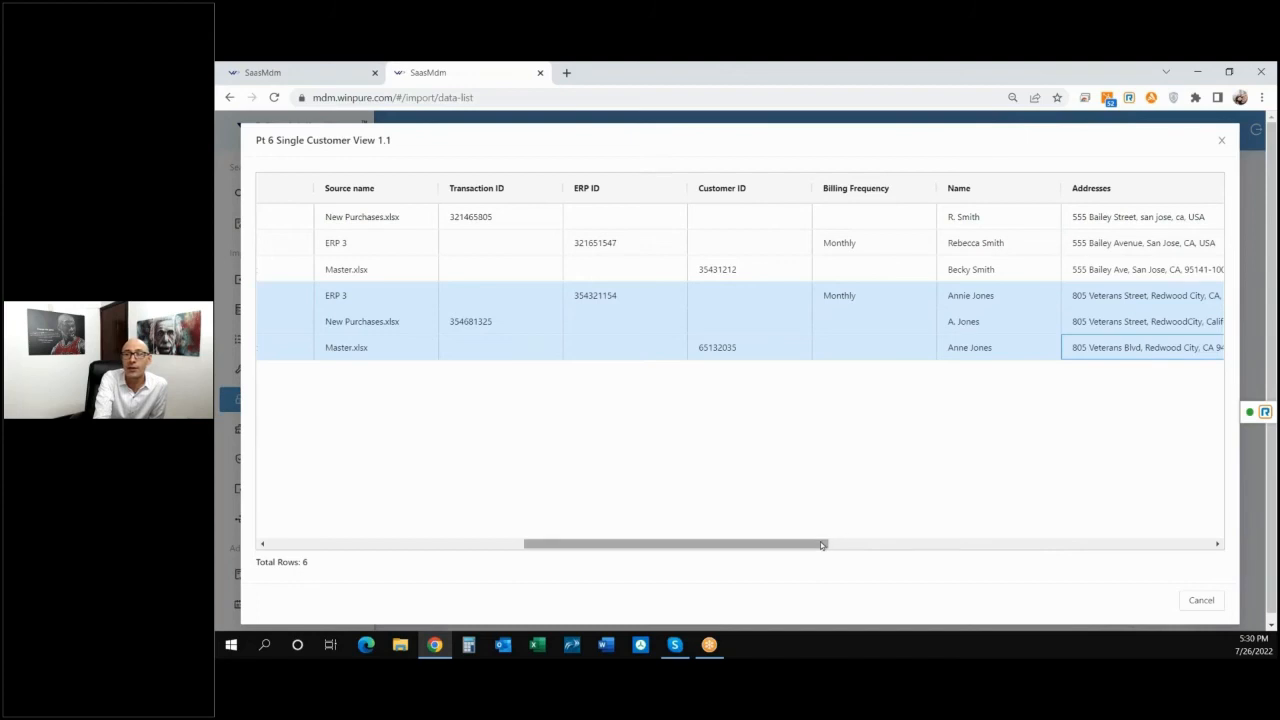
# Check the Lat, Long and Premise fields of the Group 1 records for gaps and close the match result
pyautogui.moveTo(820, 541); pyautogui.dragTo(1071, 463)
pyautogui.click(570, 223)
pyautogui.click(564, 249)
pyautogui.click(631, 222)
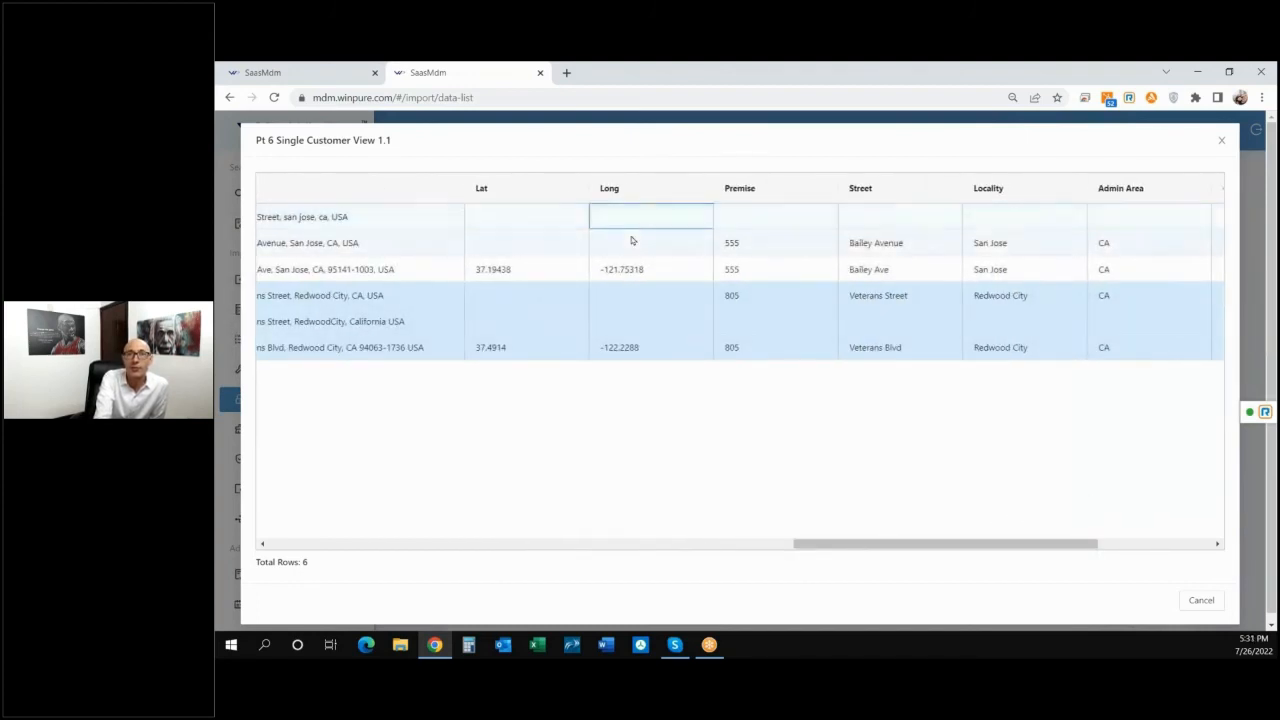
pyautogui.click(736, 215)
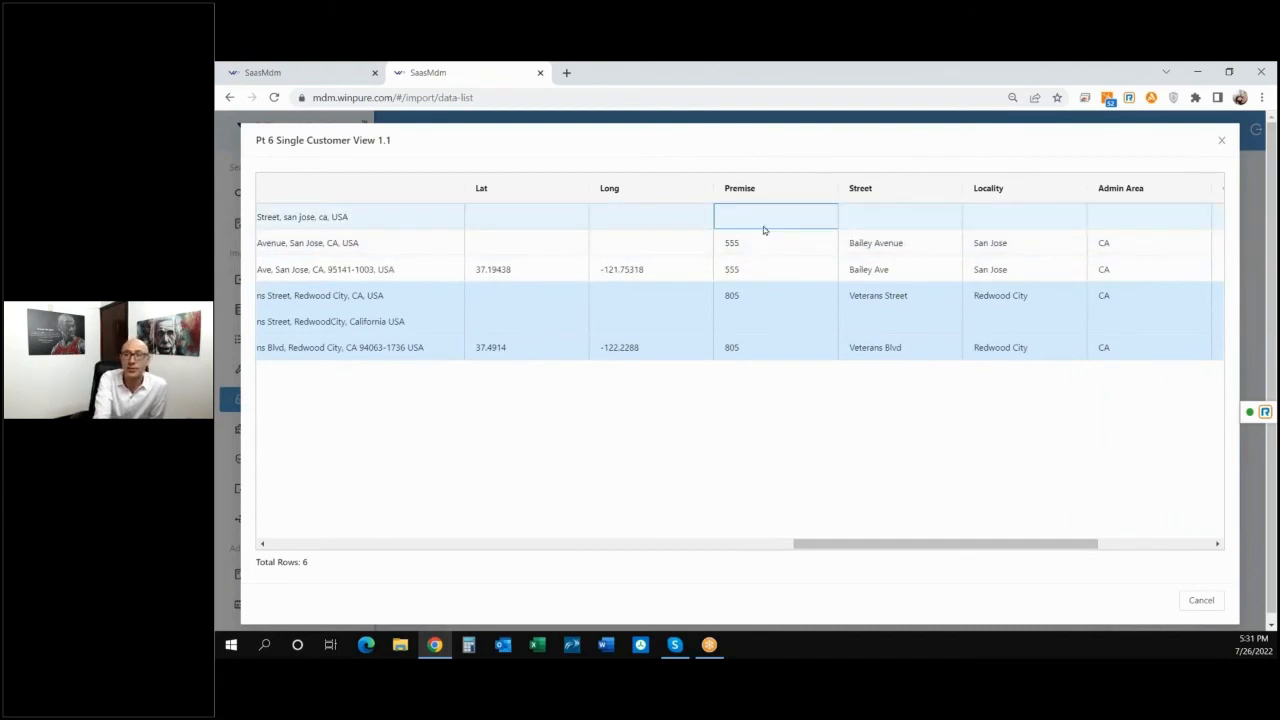
pyautogui.click(1224, 139)
# Open Merge & Survivorship for Pt 6 Single Customer View 1.1 and review the records' sources, scores and customer fields
pyautogui.click(290, 490)
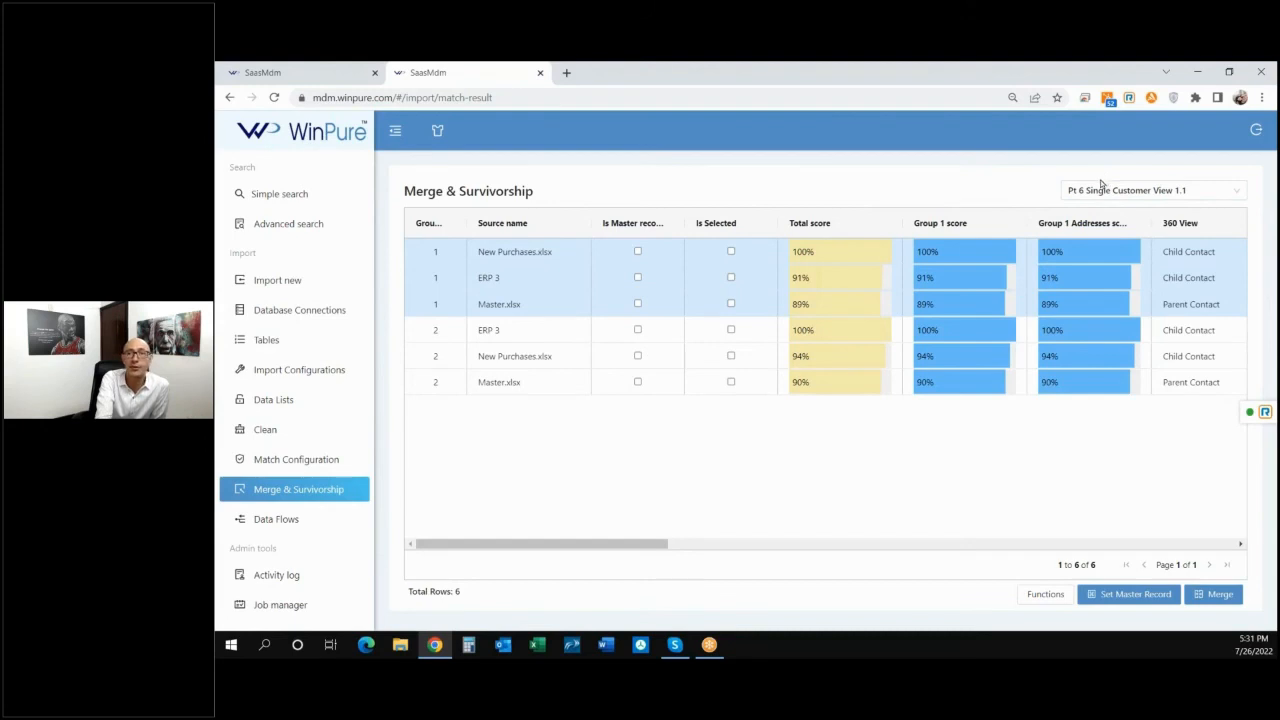
pyautogui.moveTo(641, 547); pyautogui.dragTo(742, 547)
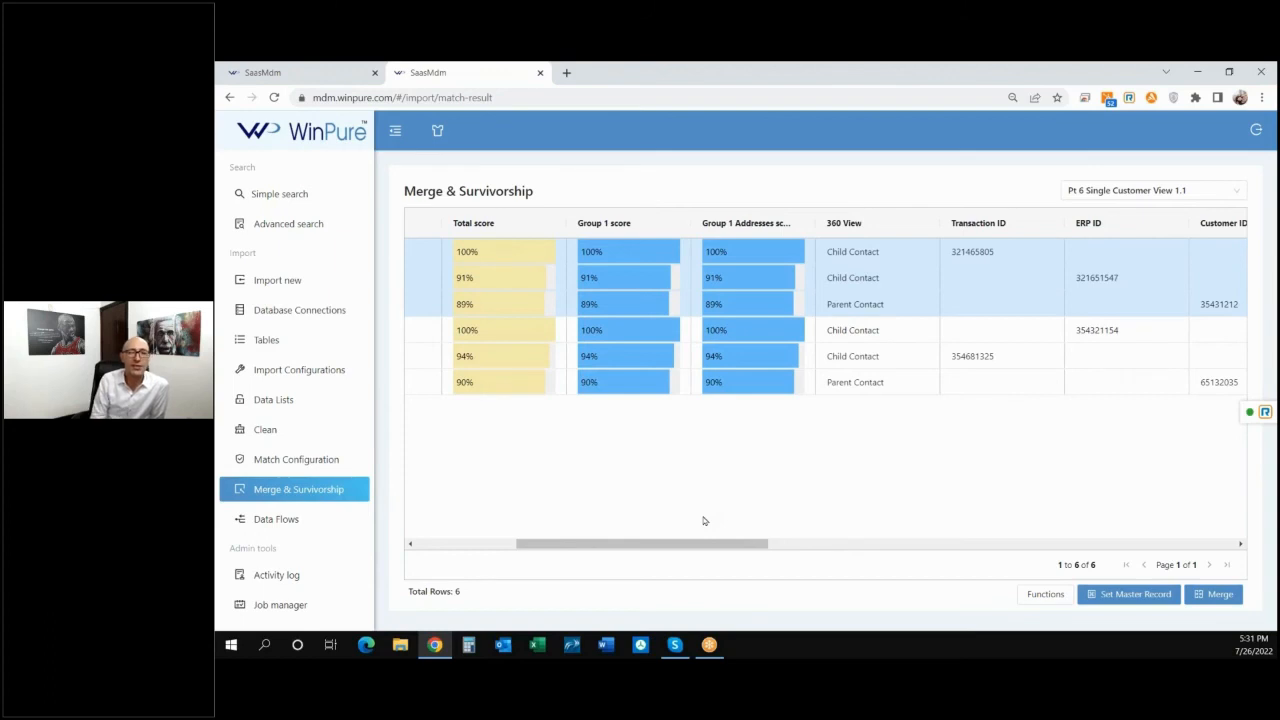
pyautogui.moveTo(720, 545); pyautogui.dragTo(925, 551)
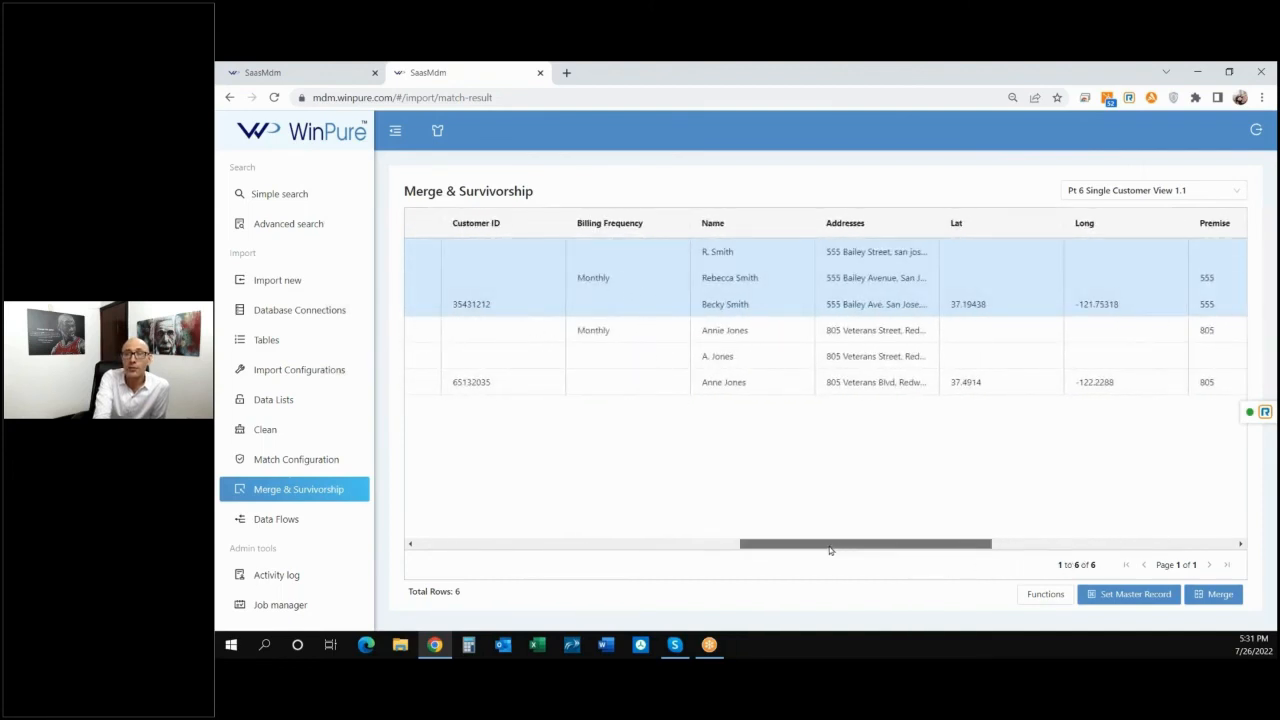
pyautogui.moveTo(829, 549); pyautogui.dragTo(500, 545)
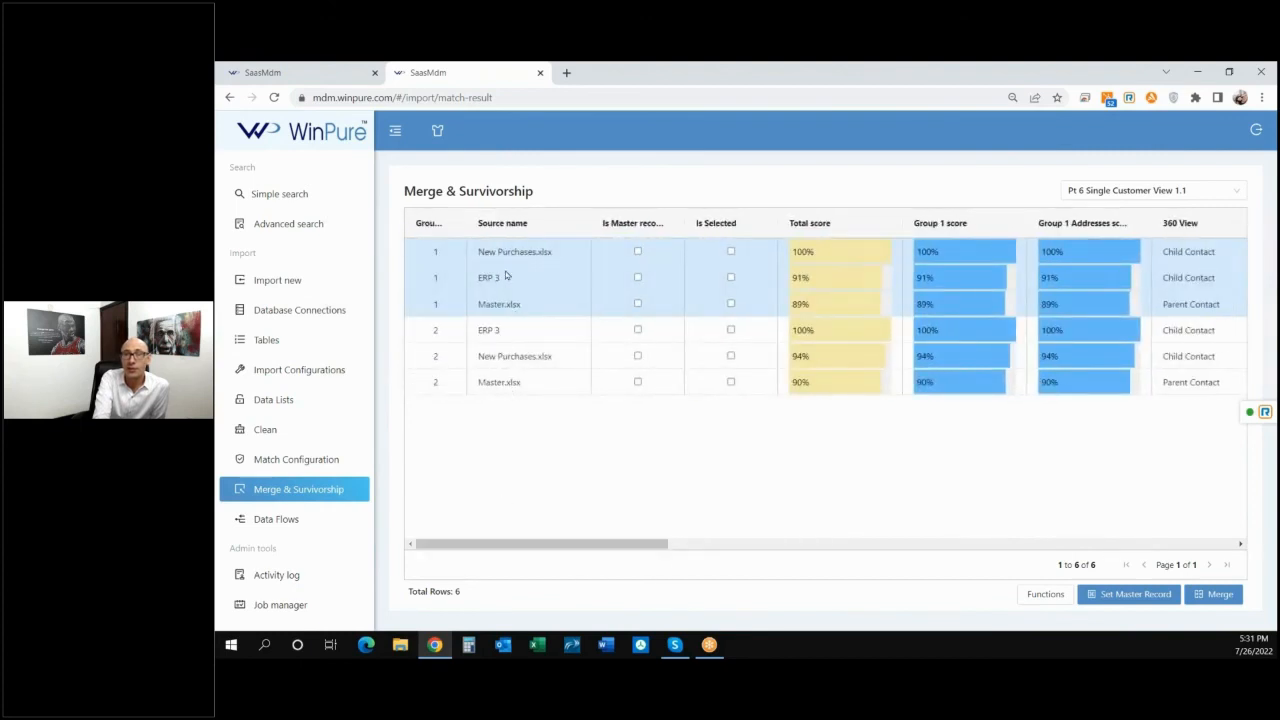
pyautogui.moveTo(505, 543); pyautogui.dragTo(585, 543)
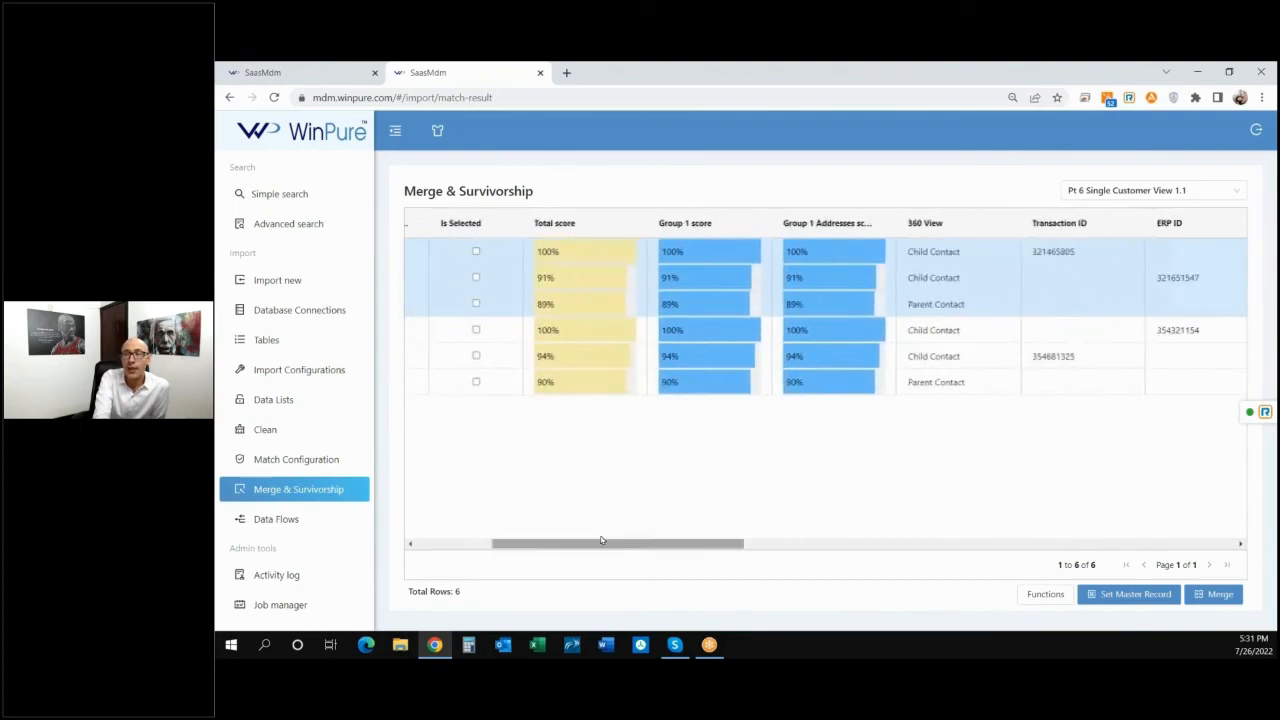
# Set the most populated records from the ERP 3 table as the master records
pyautogui.click(1101, 596)
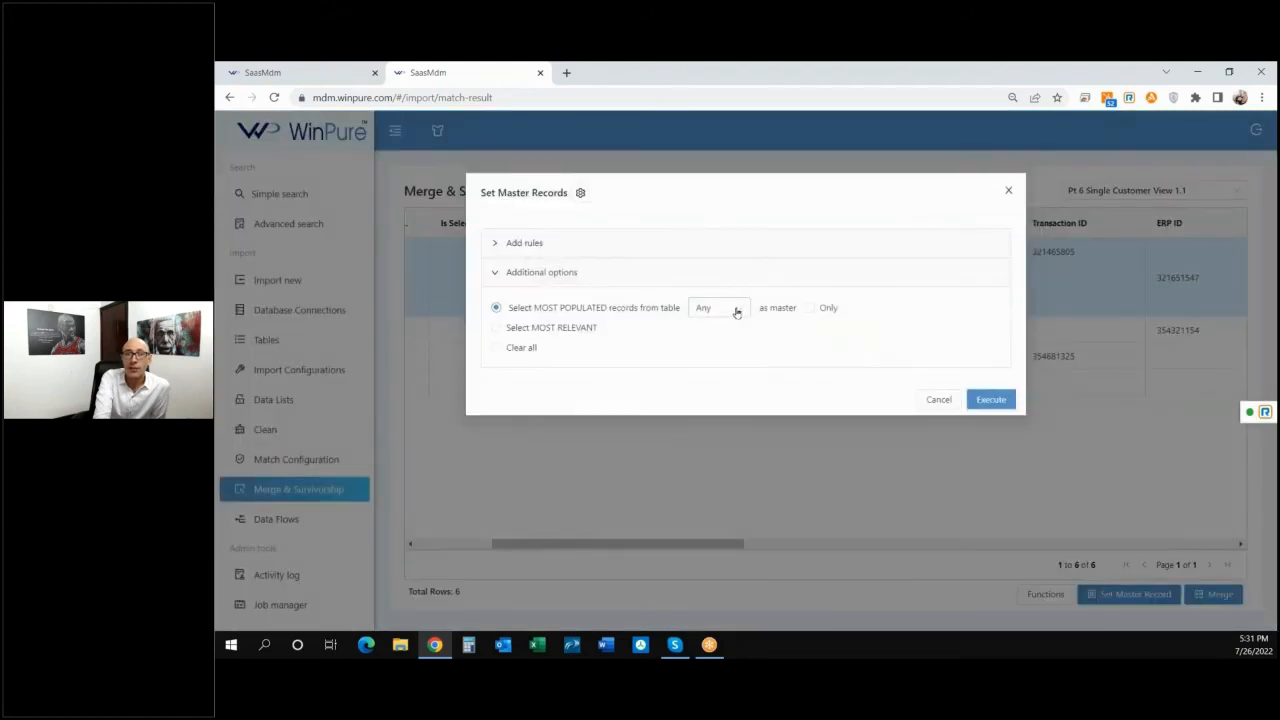
pyautogui.click(737, 309)
pyautogui.click(710, 392)
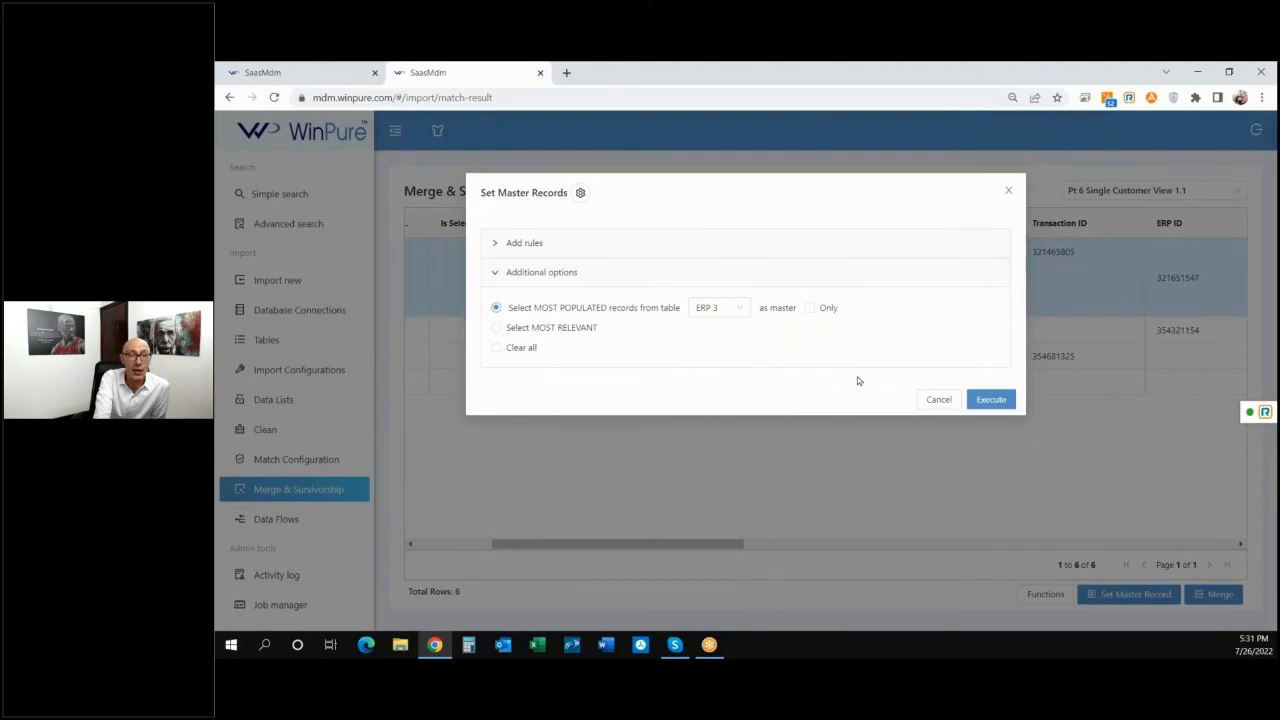
pyautogui.click(988, 400)
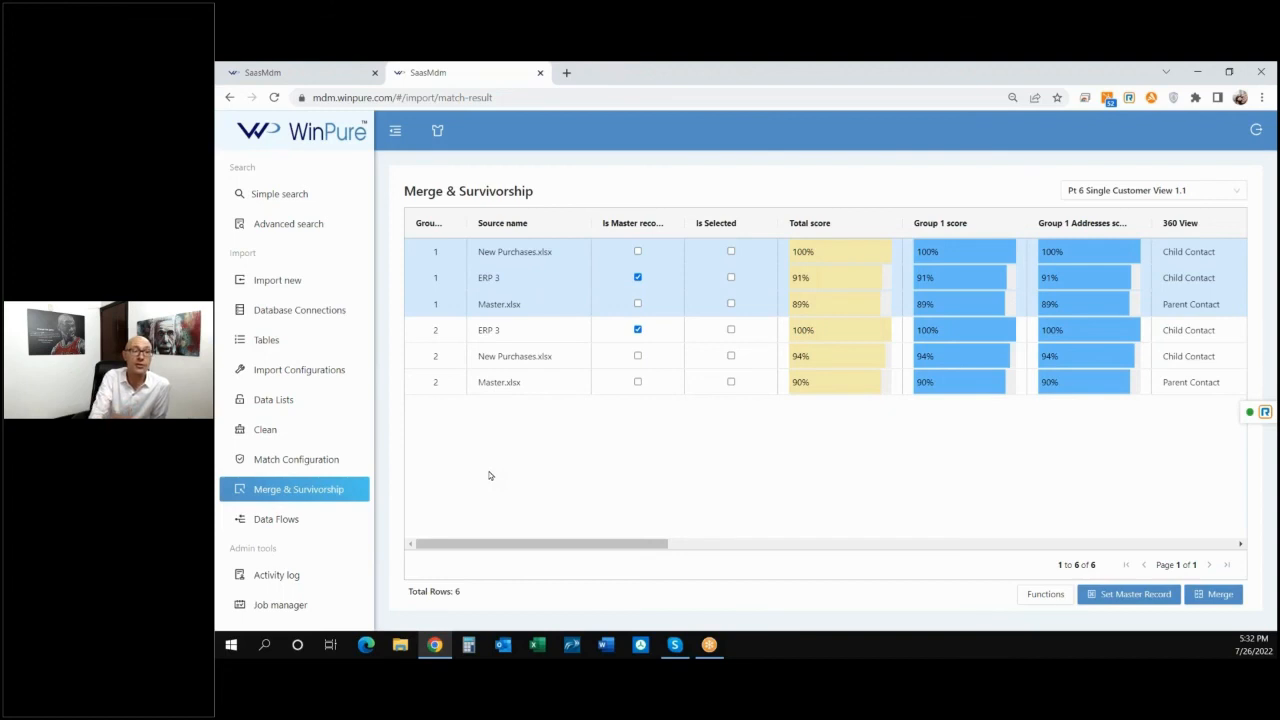
# Load the saved Pt 6 Single Customer View Update and Overwrite configuration into the Update / Overwrite data settings
pyautogui.moveTo(541, 547); pyautogui.dragTo(782, 548)
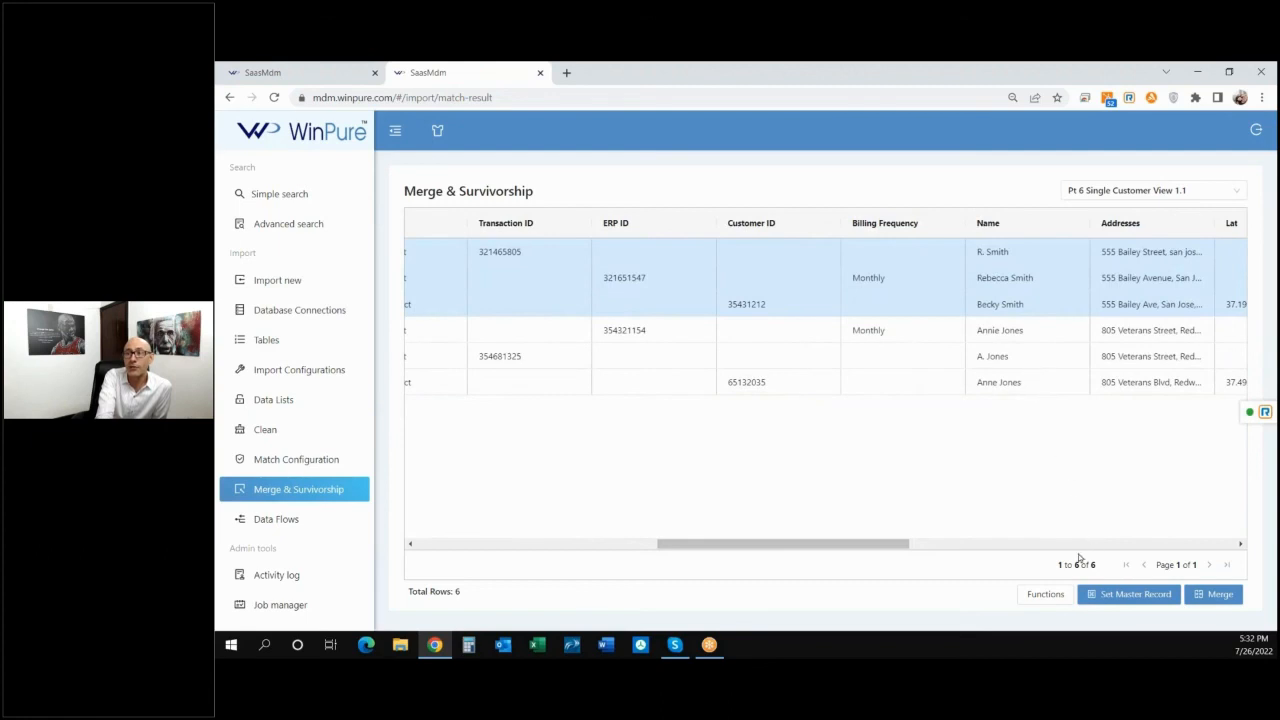
pyautogui.click(1048, 593)
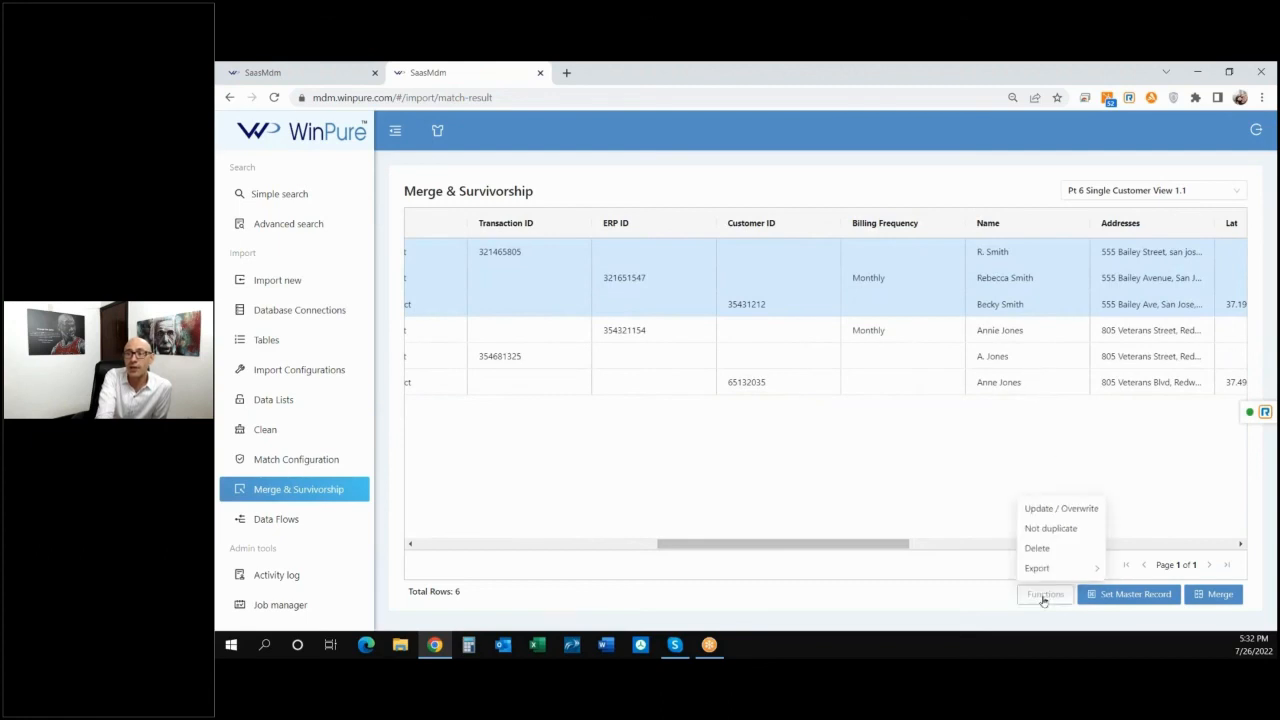
pyautogui.click(1046, 512)
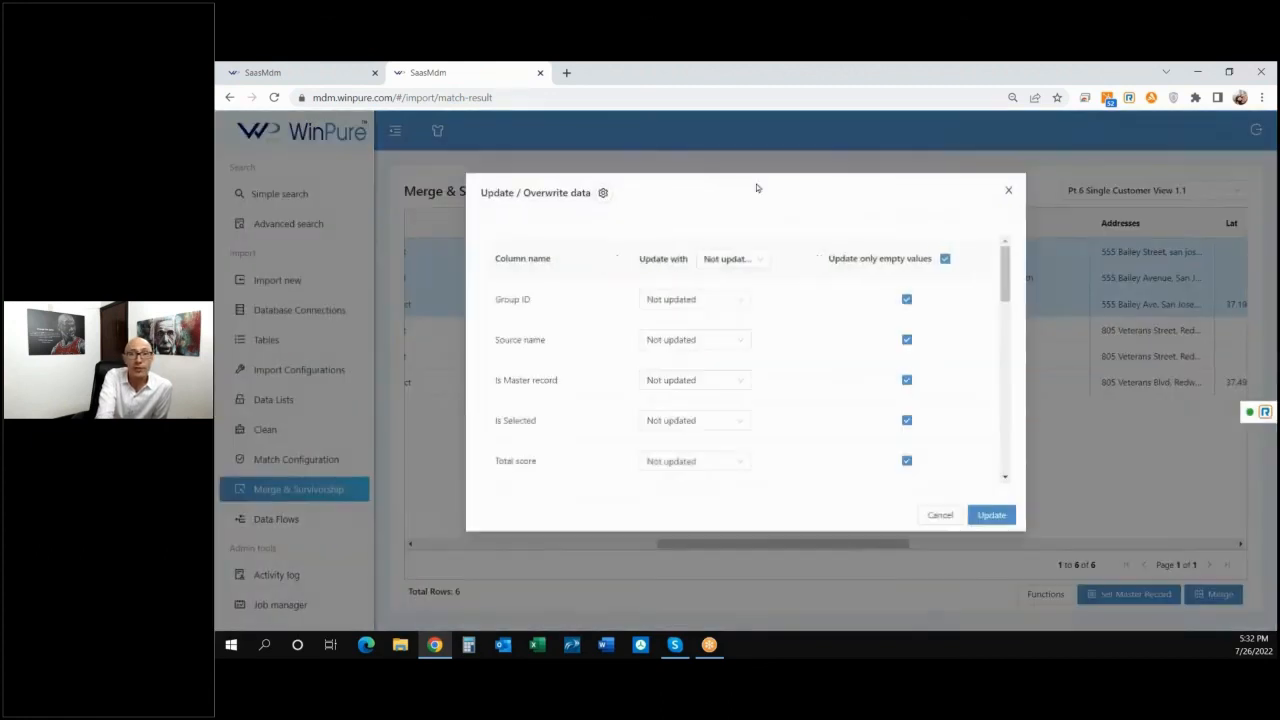
pyautogui.click(603, 194)
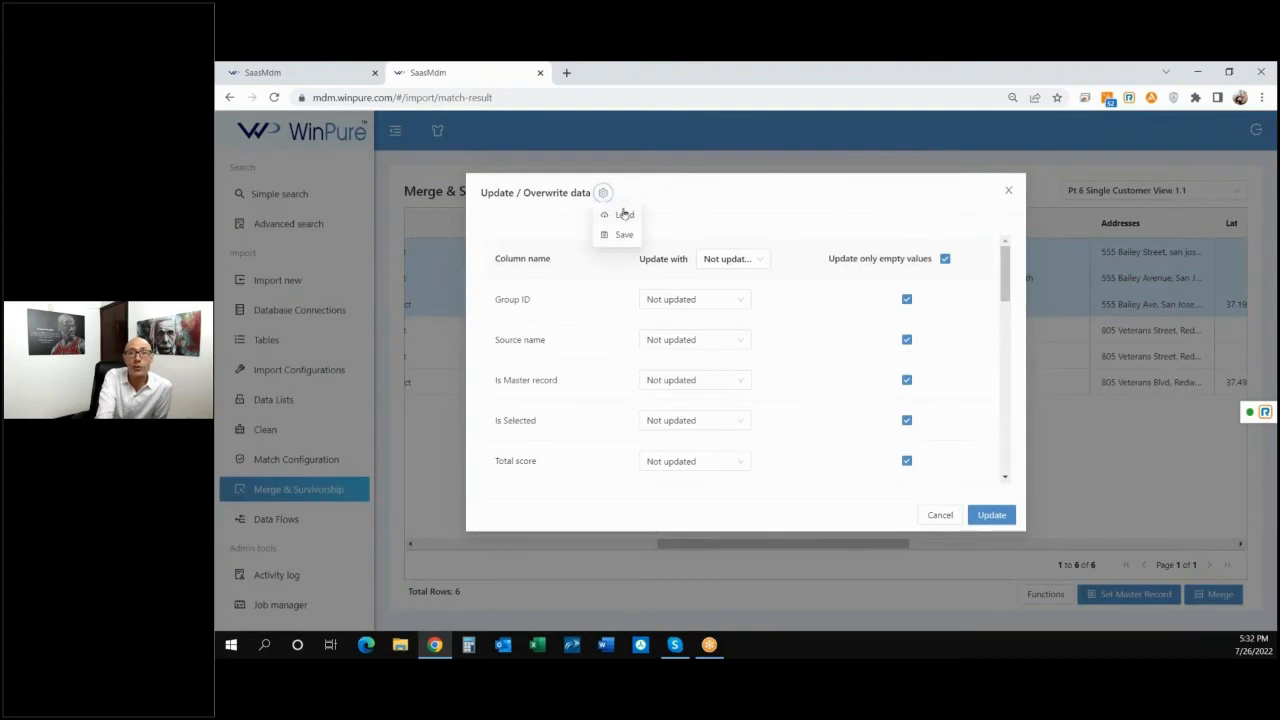
pyautogui.click(620, 215)
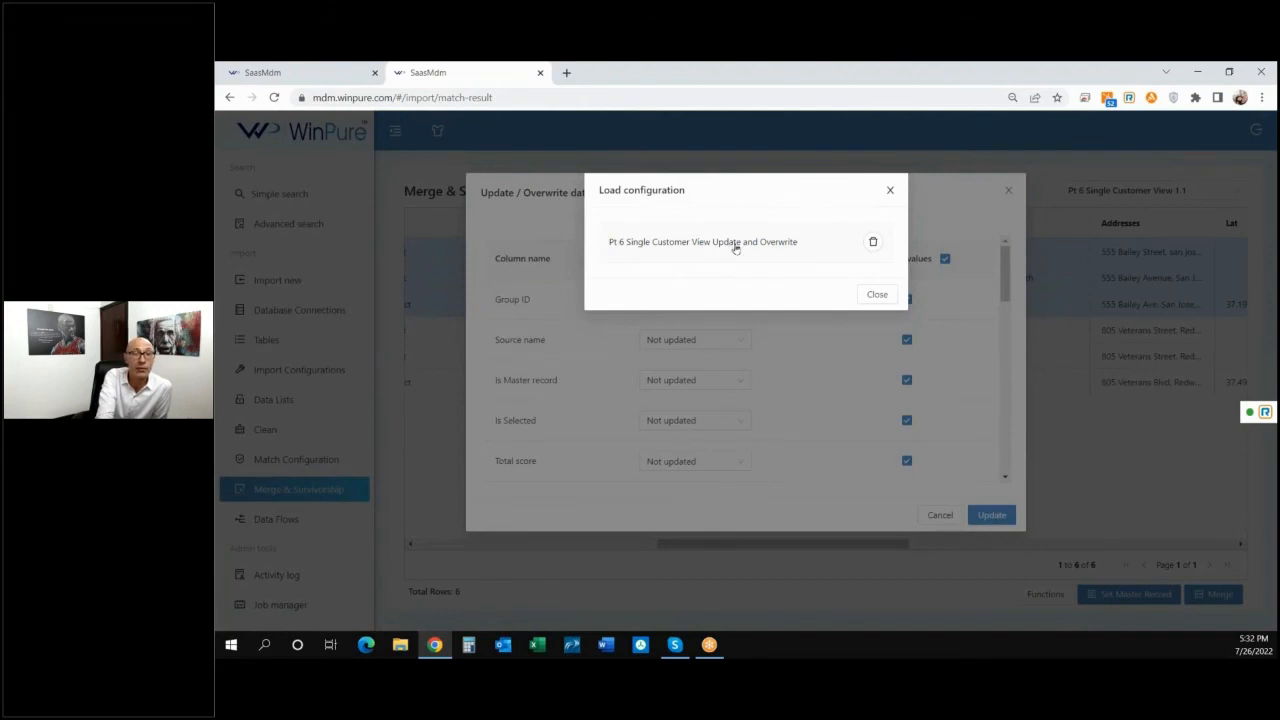
pyautogui.click(735, 244)
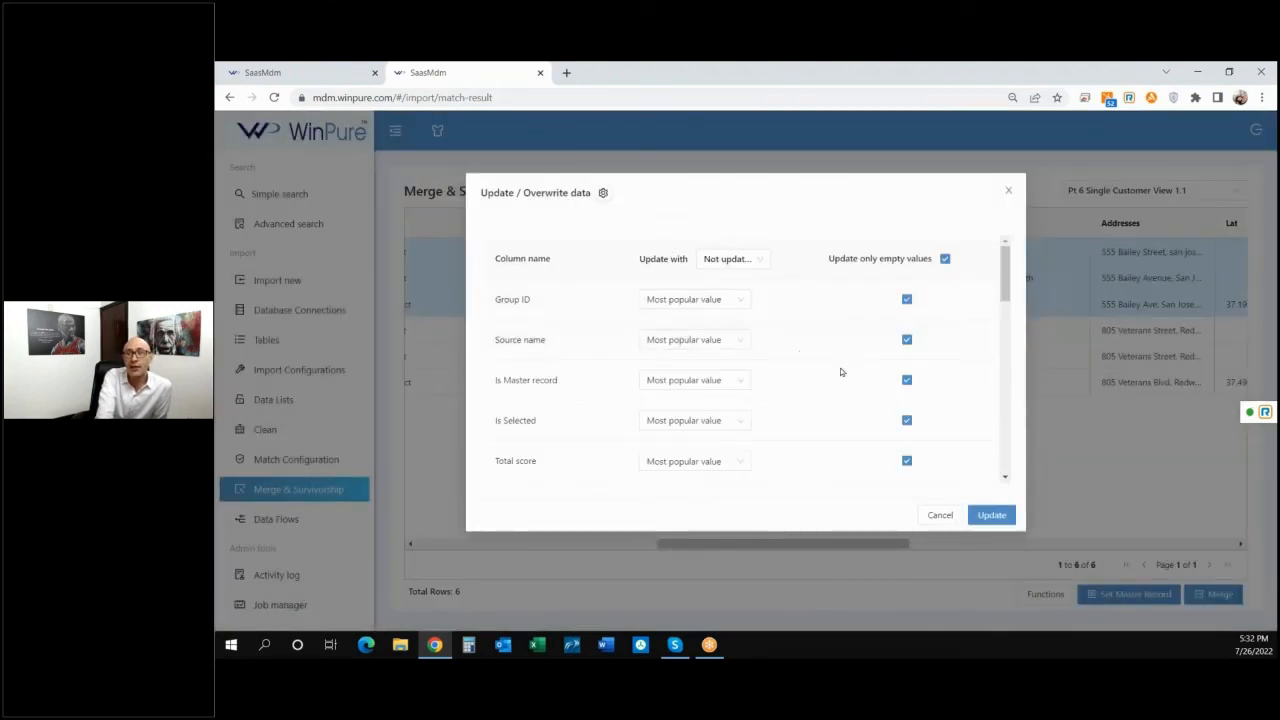
# Review the loaded update rules for every column, especially Name, Addresses and Company, down to the last row
pyautogui.scroll(-3, 748, 414)
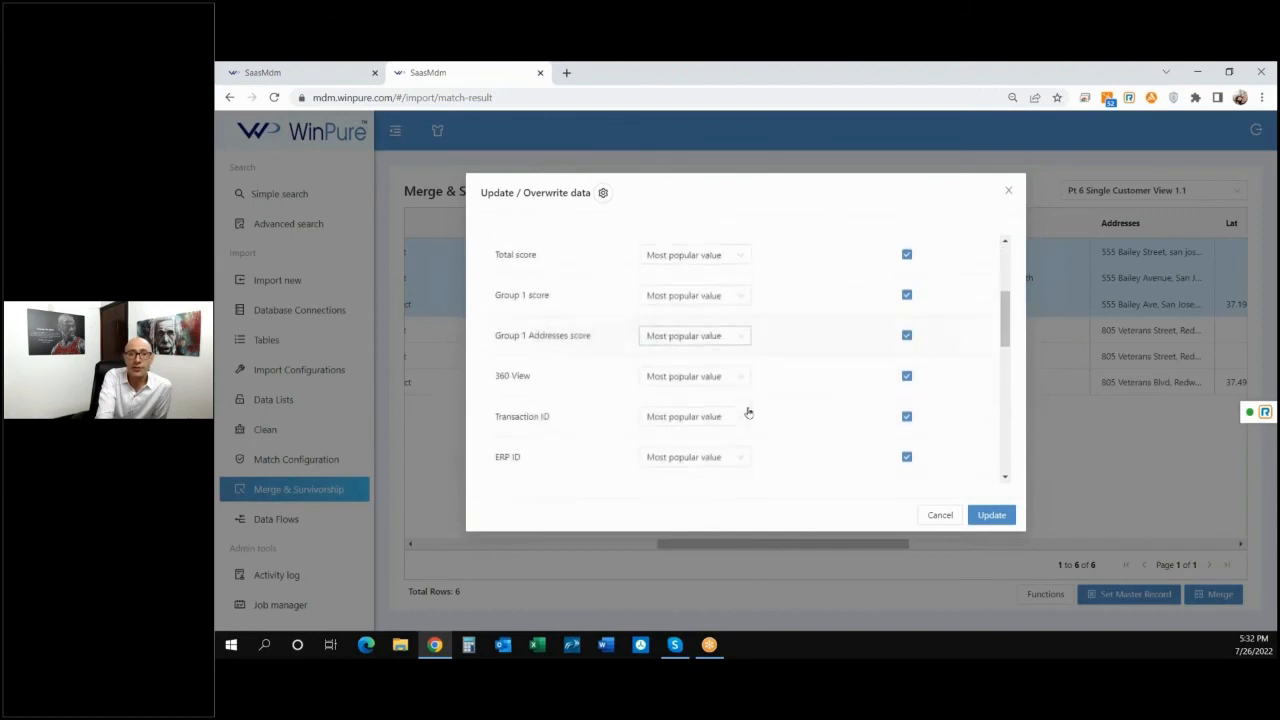
pyautogui.scroll(-3, 748, 412)
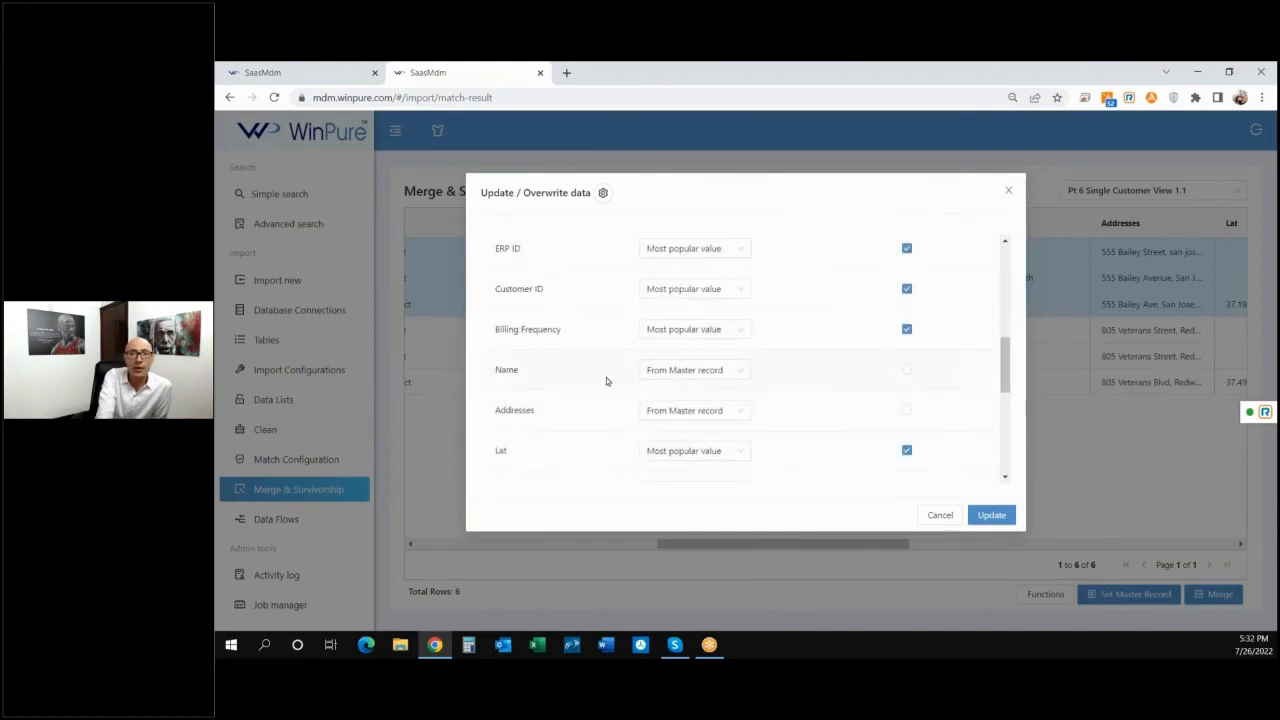
pyautogui.moveTo(534, 371); pyautogui.dragTo(486, 371)
pyautogui.moveTo(546, 411); pyautogui.dragTo(495, 412)
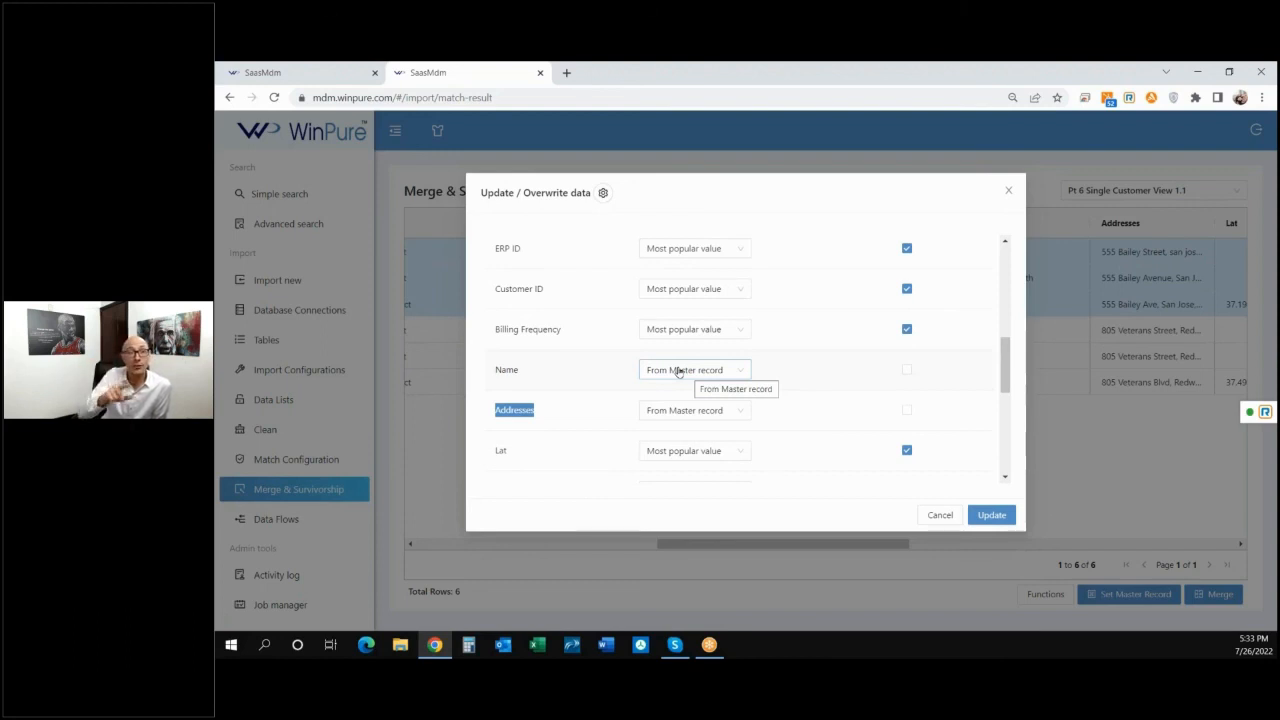
pyautogui.scroll(-3, 711, 349)
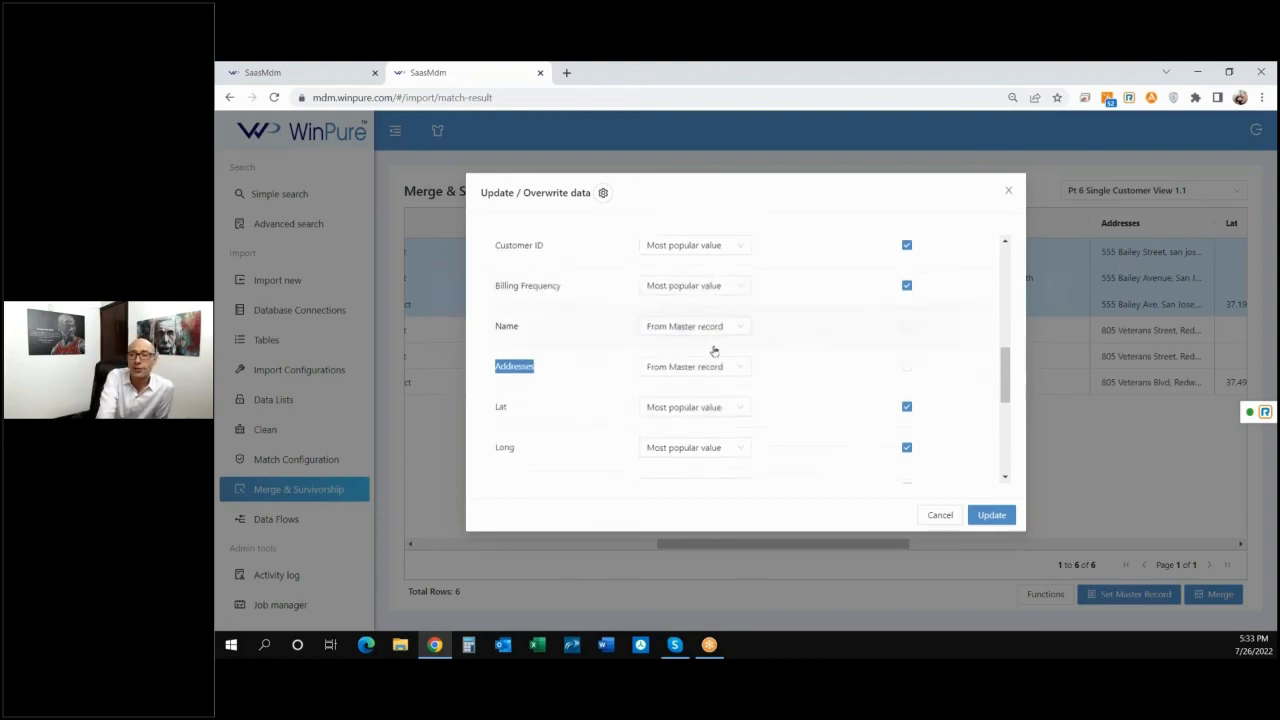
pyautogui.scroll(-4, 741, 344)
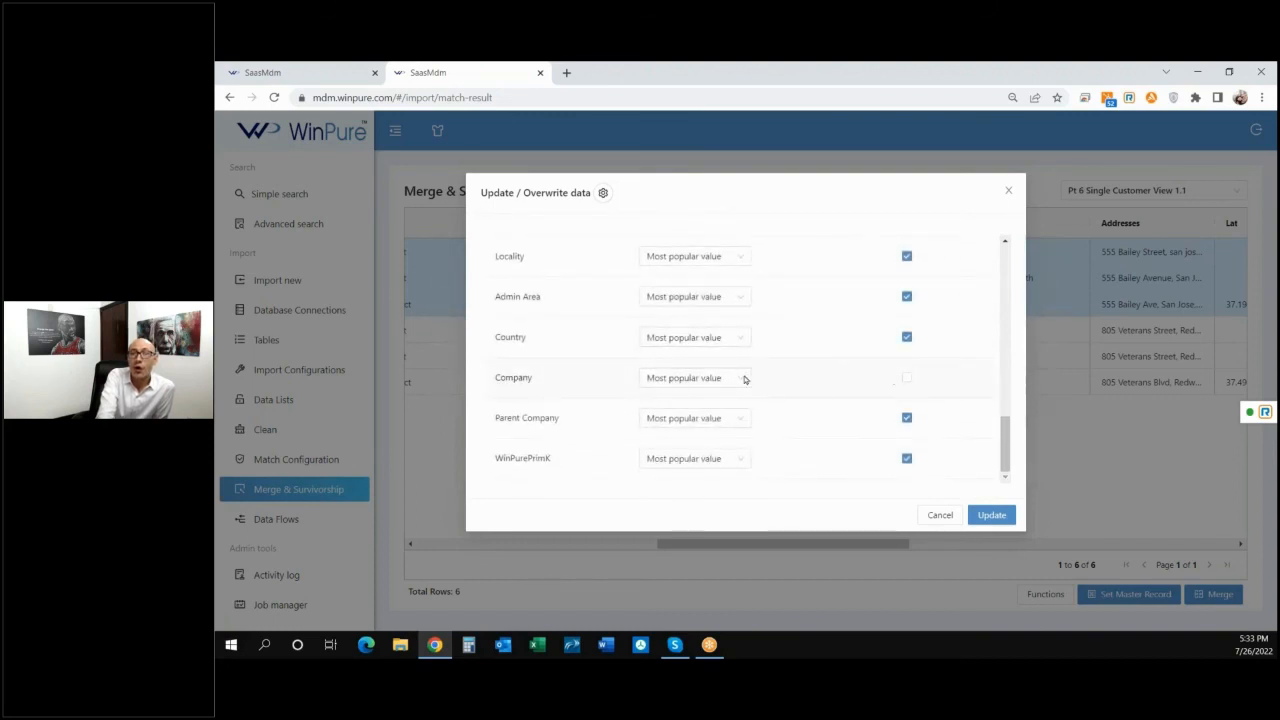
# Apply the loaded update and overwrite rules, including the Company rule, to the matched records
pyautogui.moveTo(550, 378); pyautogui.dragTo(486, 379)
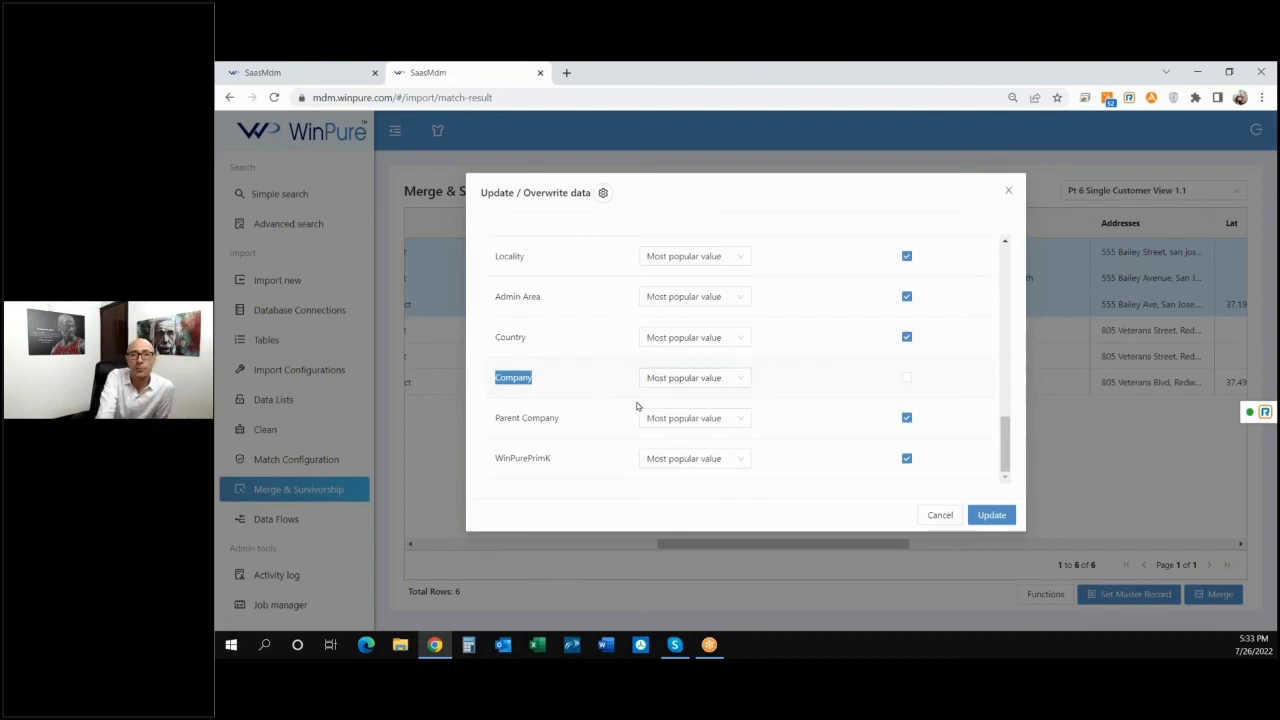
pyautogui.click(986, 516)
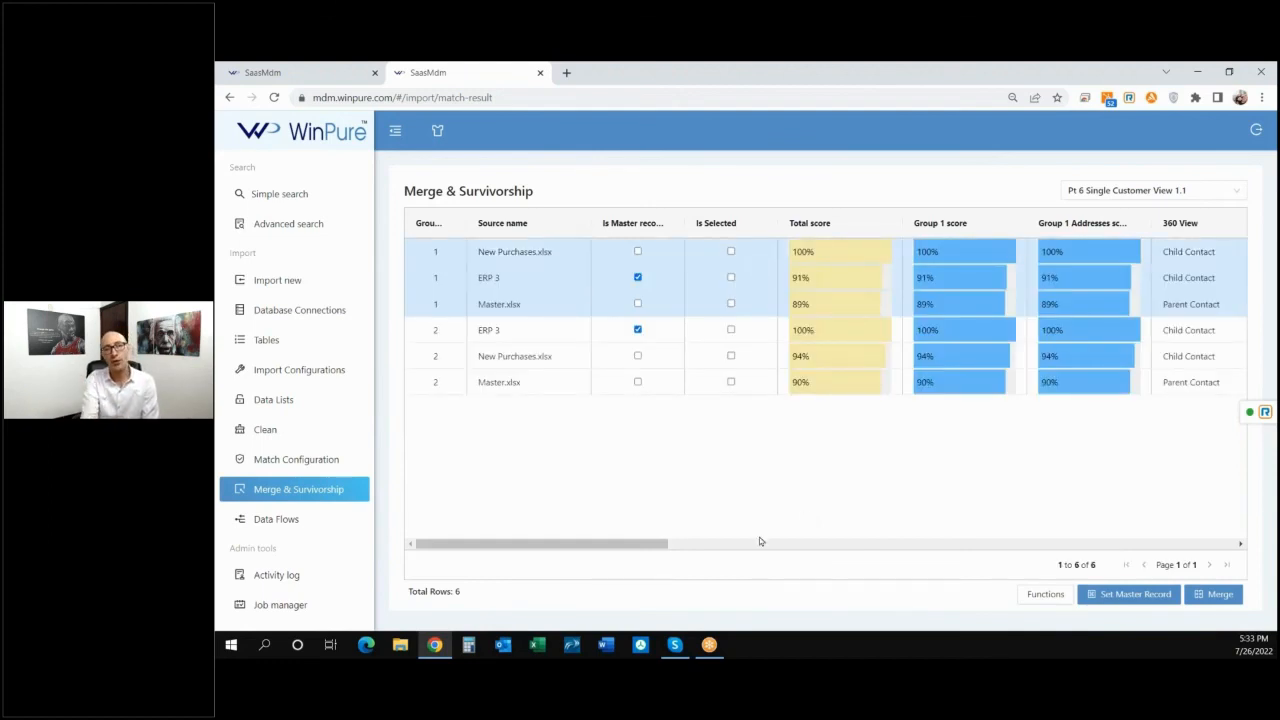
# Move the Source name column between 360 View and Transaction ID, and compare the transaction, ERP and customer IDs across the sources
pyautogui.moveTo(668, 547); pyautogui.dragTo(845, 557)
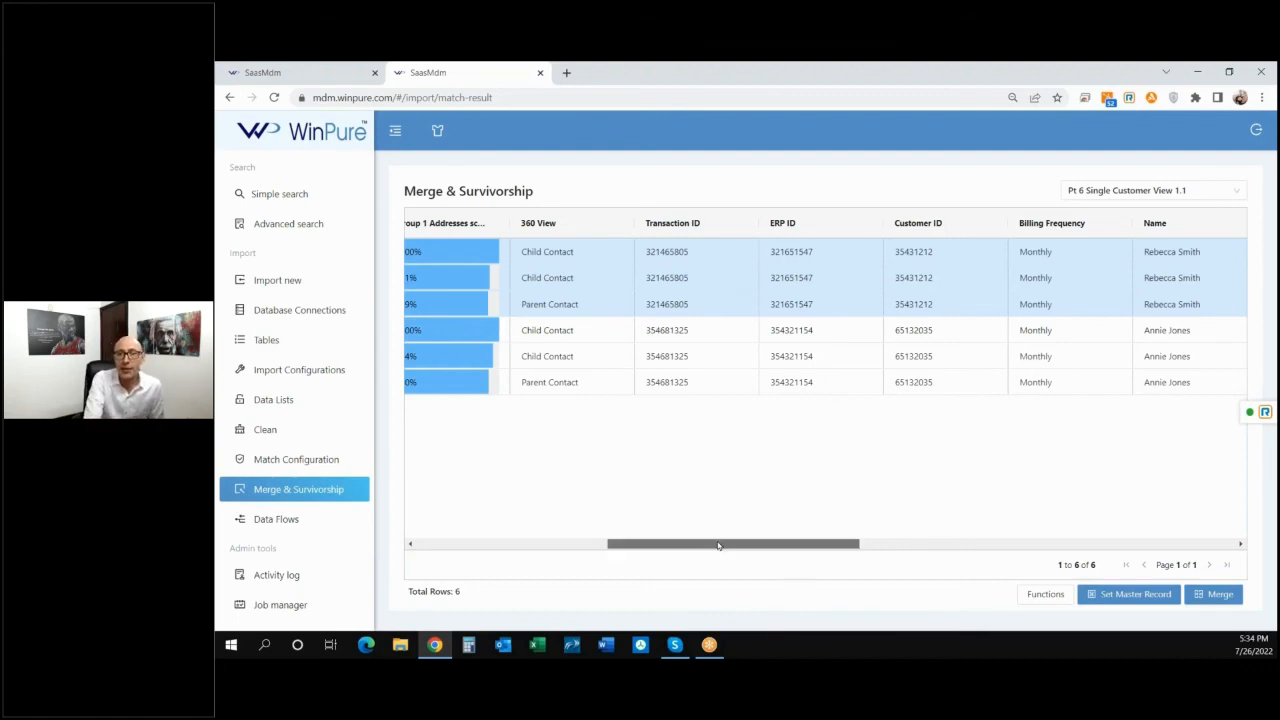
pyautogui.moveTo(717, 543); pyautogui.dragTo(534, 537)
pyautogui.moveTo(524, 231); pyautogui.dragTo(1200, 226)
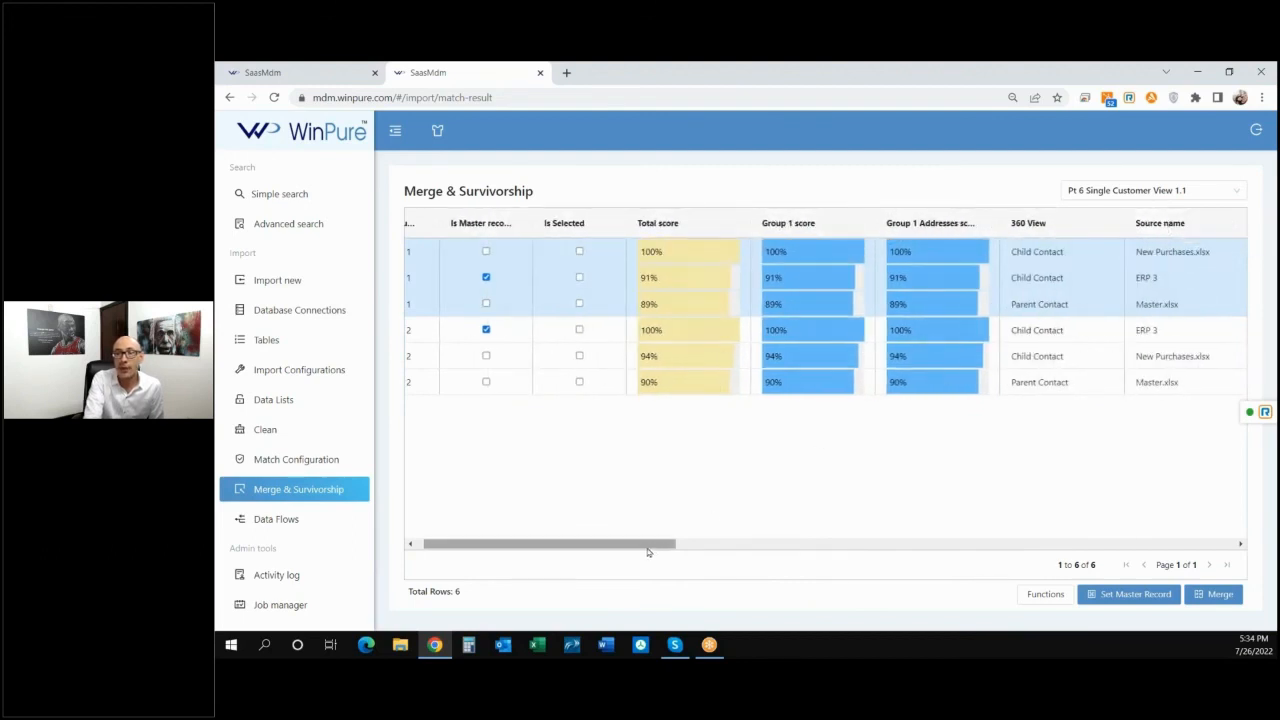
pyautogui.moveTo(651, 545); pyautogui.dragTo(866, 545)
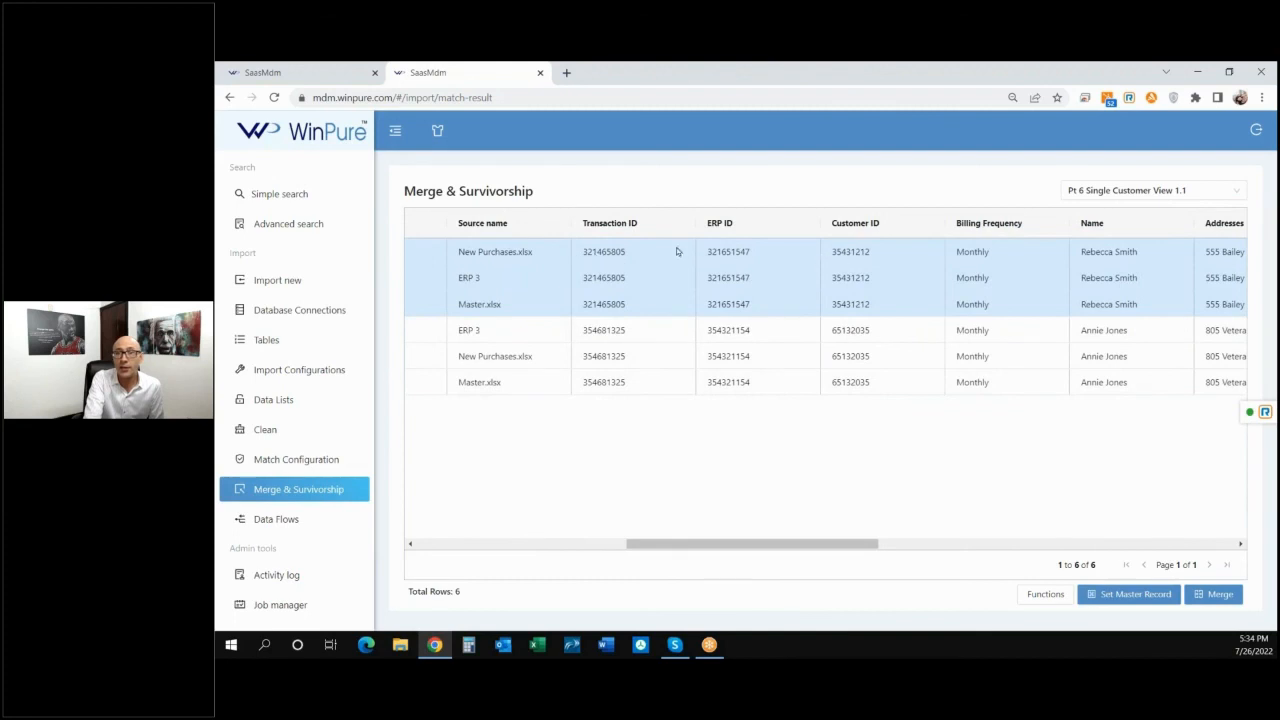
pyautogui.click(540, 256)
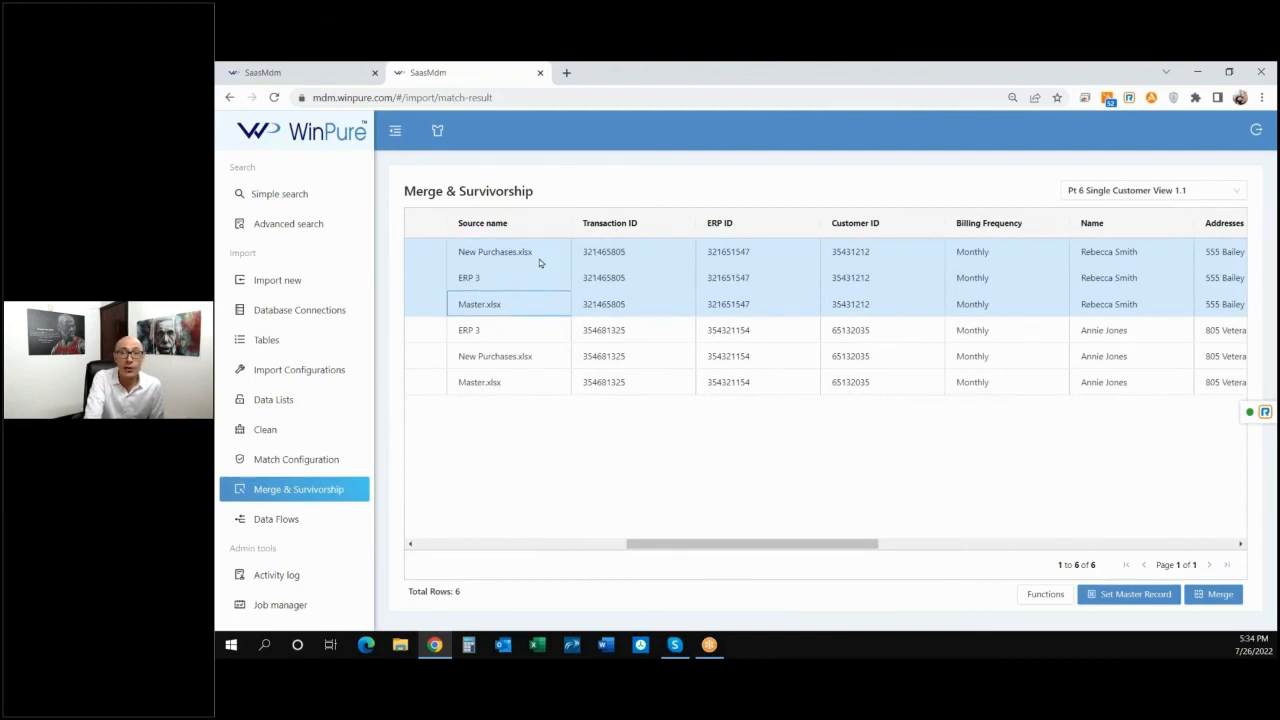
pyautogui.click(612, 259)
pyautogui.click(722, 254)
pyautogui.click(834, 257)
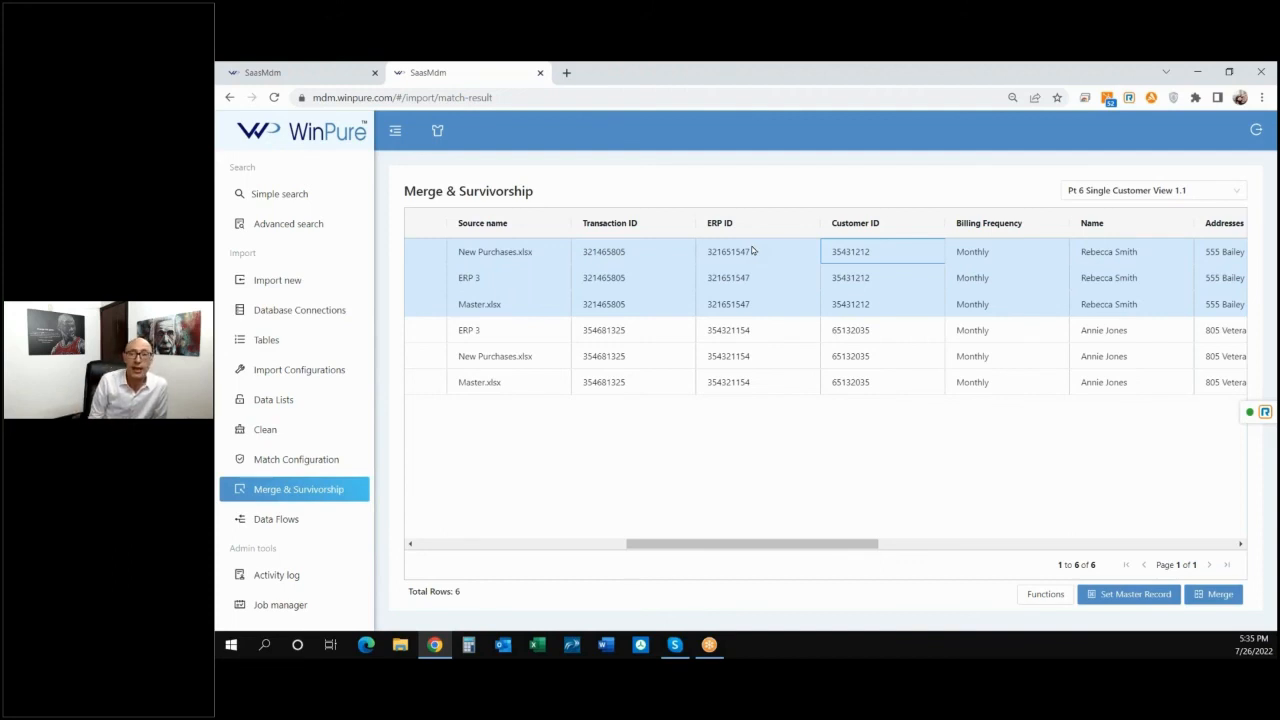
# Open the export format choices for the updated match results
pyautogui.click(1045, 594)
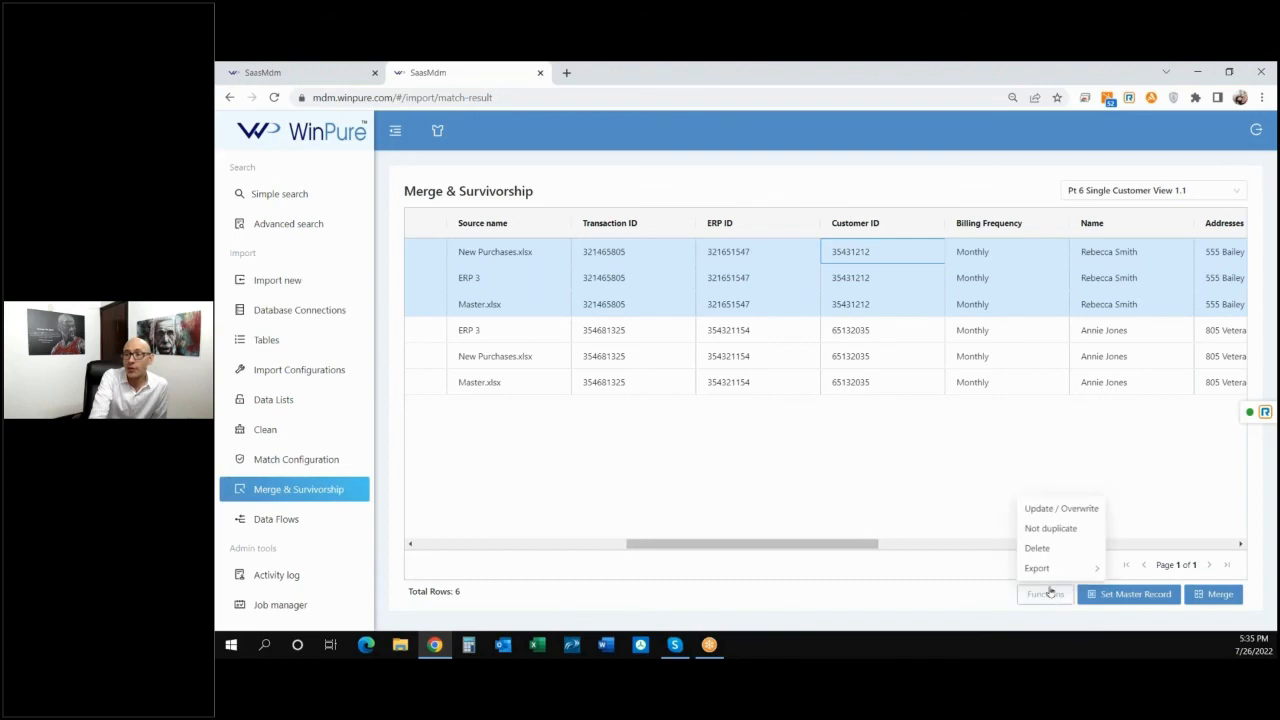
pyautogui.moveTo(1052, 578)
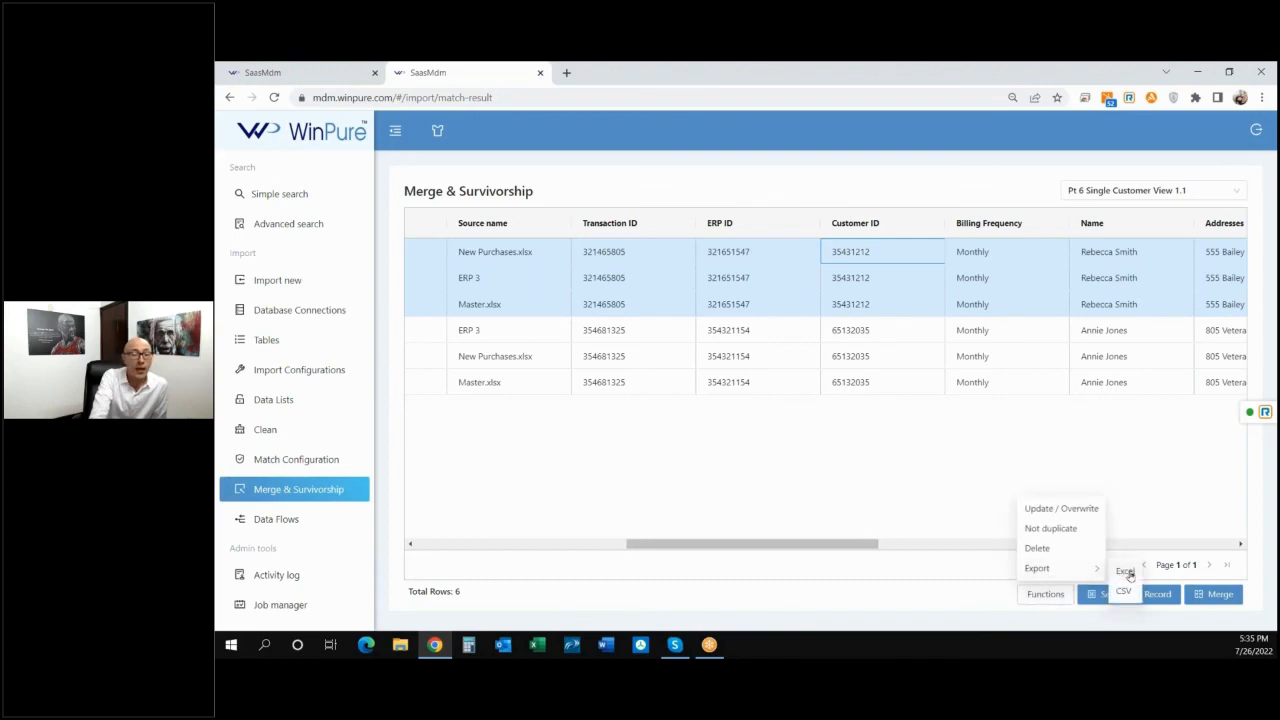